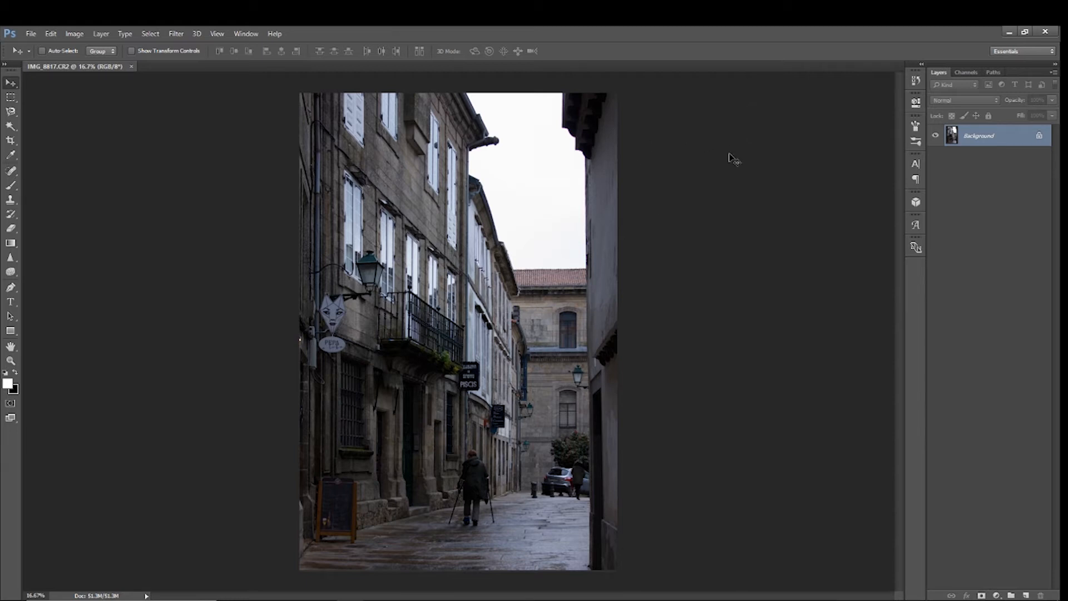
- Duplicate the Background layer and open the Camera Raw Filter on the copy
{"action": "left_click_drag", "start_coordinate": [1026, 135], "coordinate": [1026, 595]}
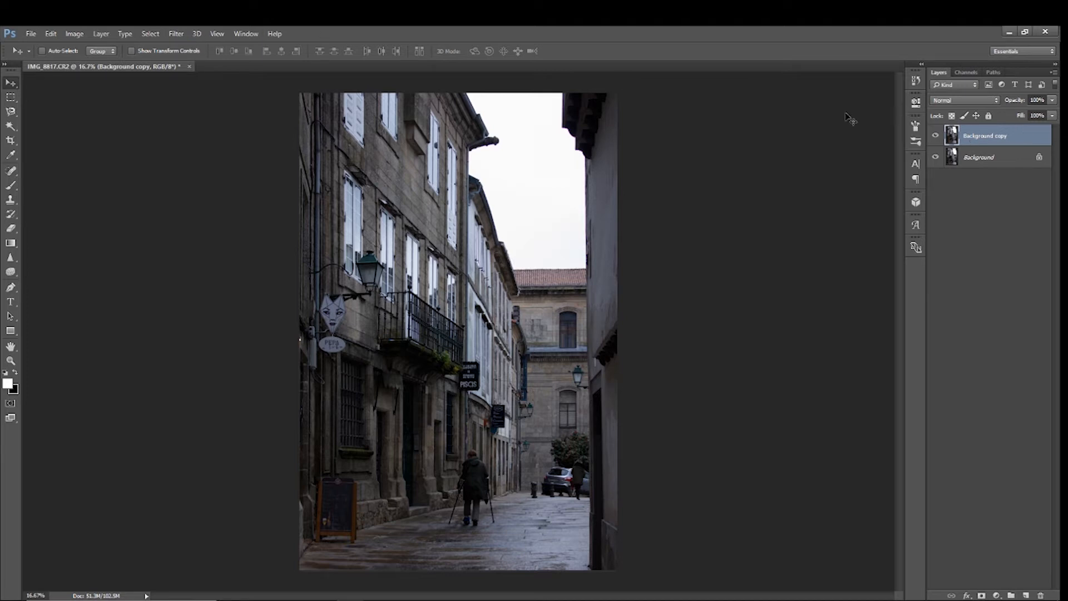
{"action": "left_click", "coordinate": [179, 35]}
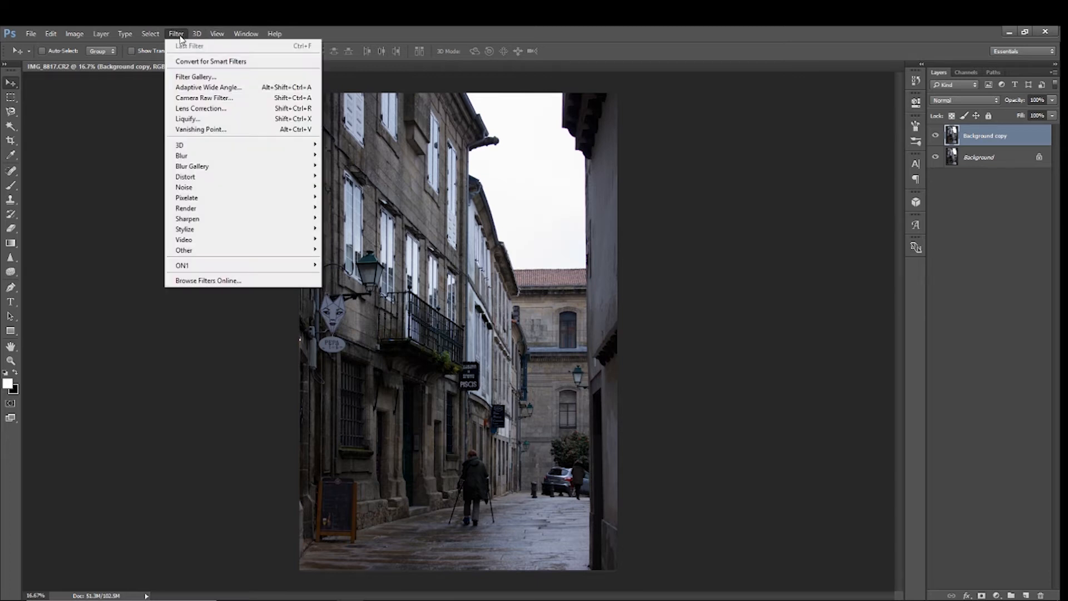
{"action": "left_click", "coordinate": [185, 98]}
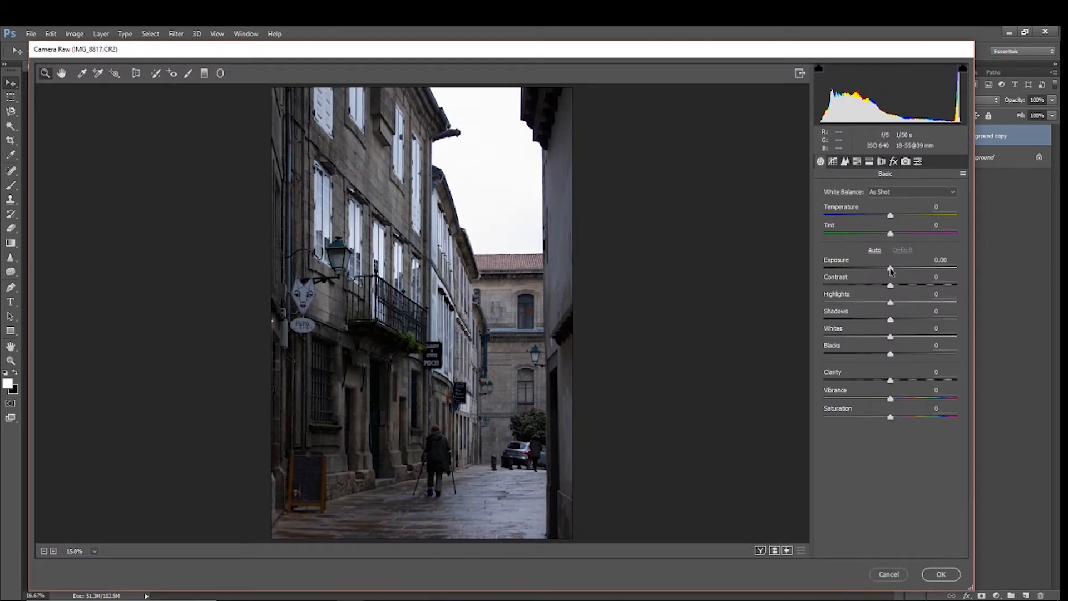
- Set Exposure to +0.60, Highlights to -73, Shadows to +55, Whites to +37 and Blacks to -9, and apply the filter
{"action": "left_click_drag", "start_coordinate": [890, 271], "coordinate": [895, 270]}
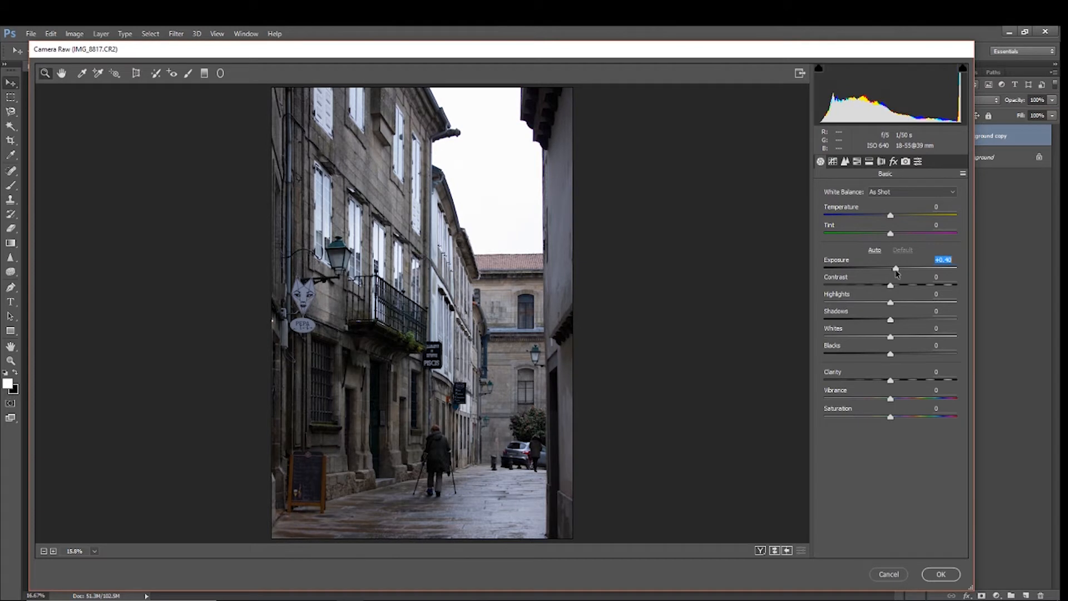
{"action": "left_click_drag", "start_coordinate": [890, 303], "coordinate": [926, 321]}
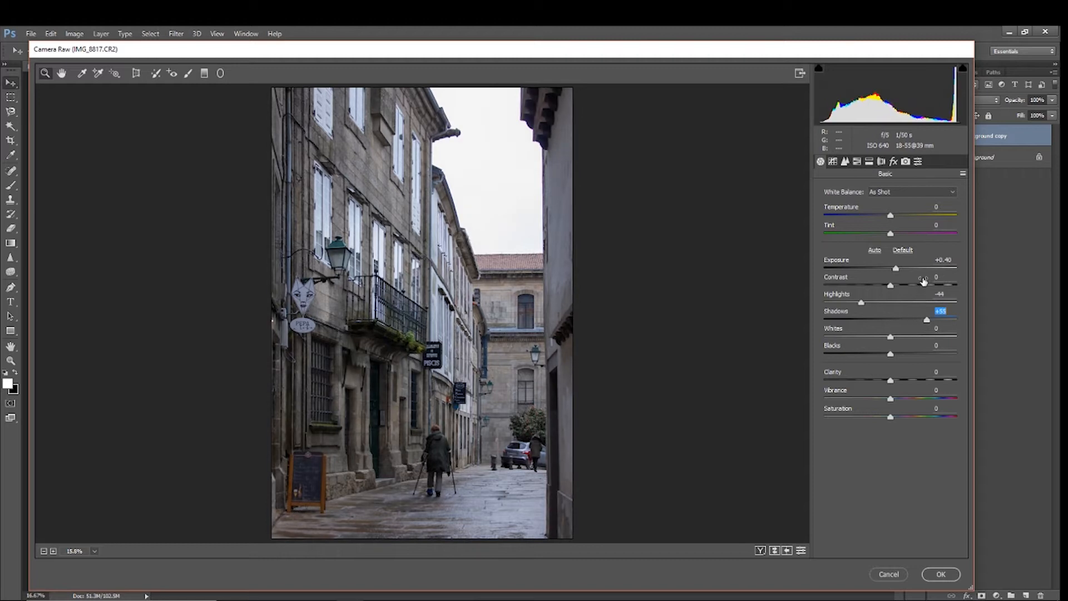
{"action": "left_click_drag", "start_coordinate": [861, 303], "coordinate": [842, 303]}
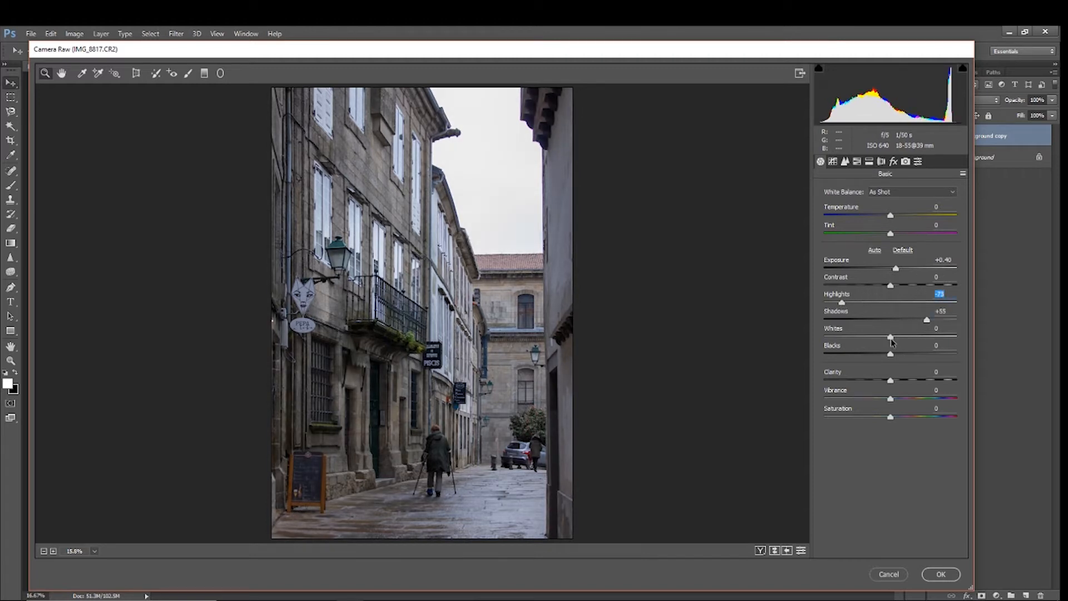
{"action": "mouse_move", "coordinate": [890, 340]}
{"action": "left_mouse_down", "text": "alt"}
{"action": "mouse_move", "coordinate": [924, 351]}
{"action": "mouse_move", "coordinate": [885, 357]}
{"action": "left_mouse_up", "text": "alt"}
{"action": "left_click_drag", "start_coordinate": [895, 270], "coordinate": [898, 272]}
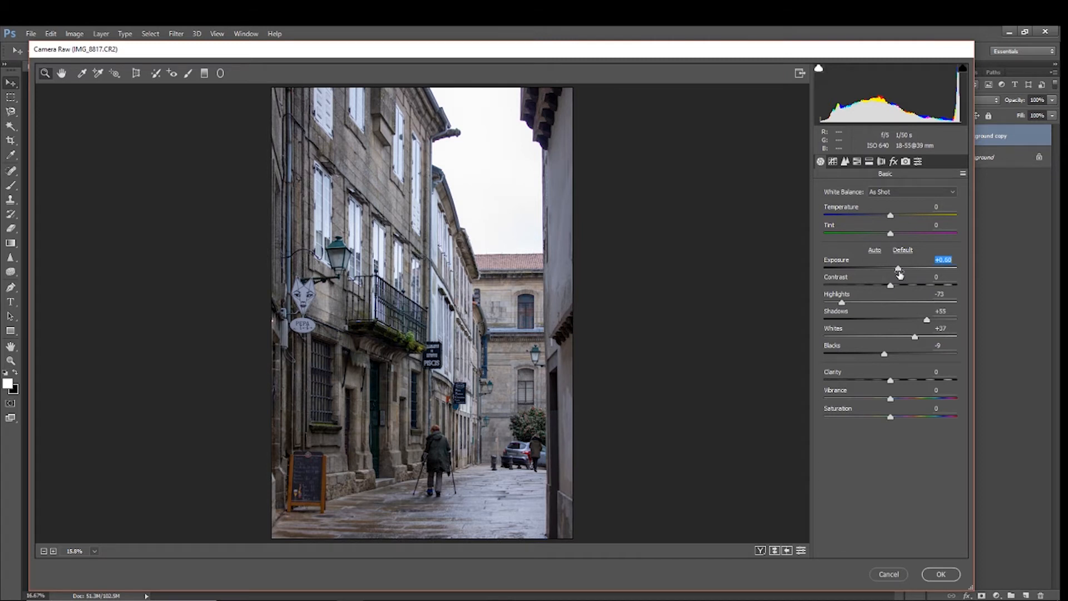
{"action": "left_click", "coordinate": [942, 575]}
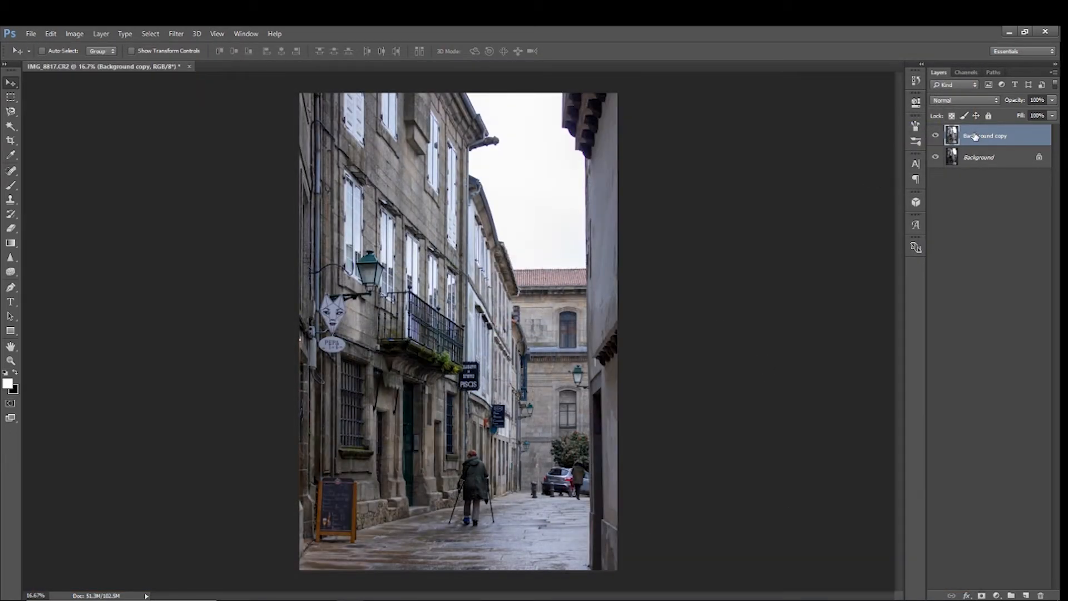
- Duplicate the adjusted Background copy layer and open the Camera Raw Filter on the new copy
{"action": "left_click_drag", "start_coordinate": [984, 139], "coordinate": [1026, 595]}
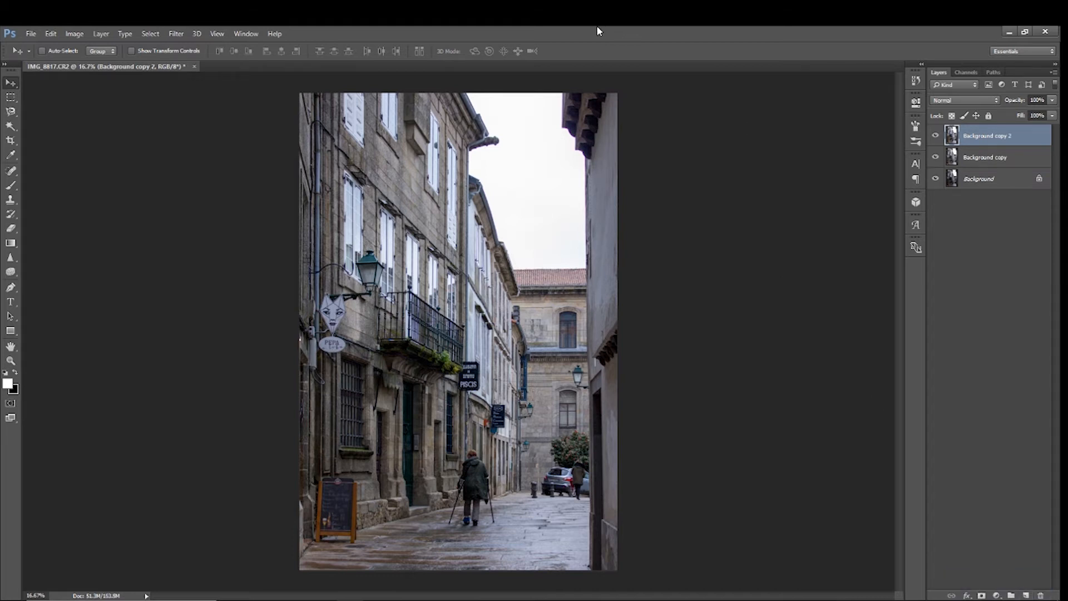
{"action": "left_click", "coordinate": [174, 34]}
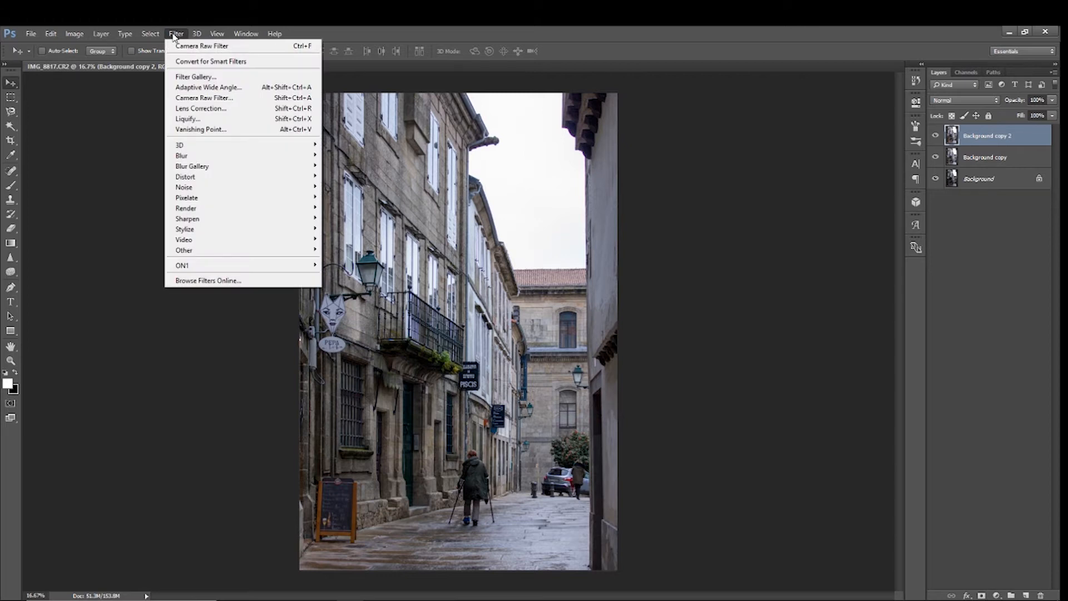
{"action": "left_click", "coordinate": [208, 99]}
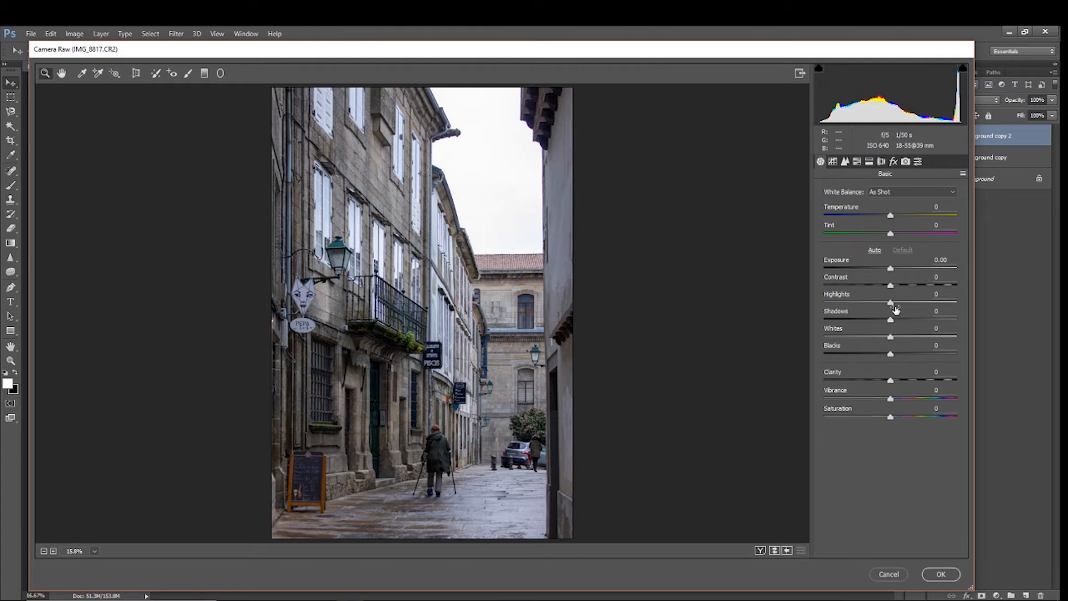
- Set Highlights to -17, Shadows to +26, Clarity to +13 and Vibrance to +17 in the basic adjustments
{"action": "left_click_drag", "start_coordinate": [890, 304], "coordinate": [908, 321]}
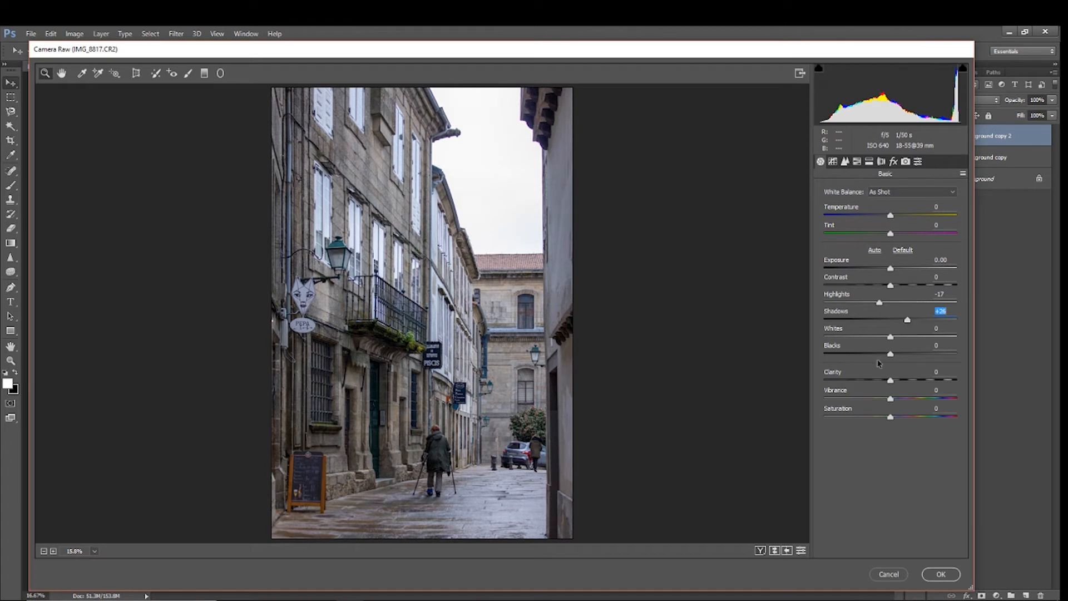
{"action": "left_click_drag", "start_coordinate": [890, 382], "coordinate": [900, 384]}
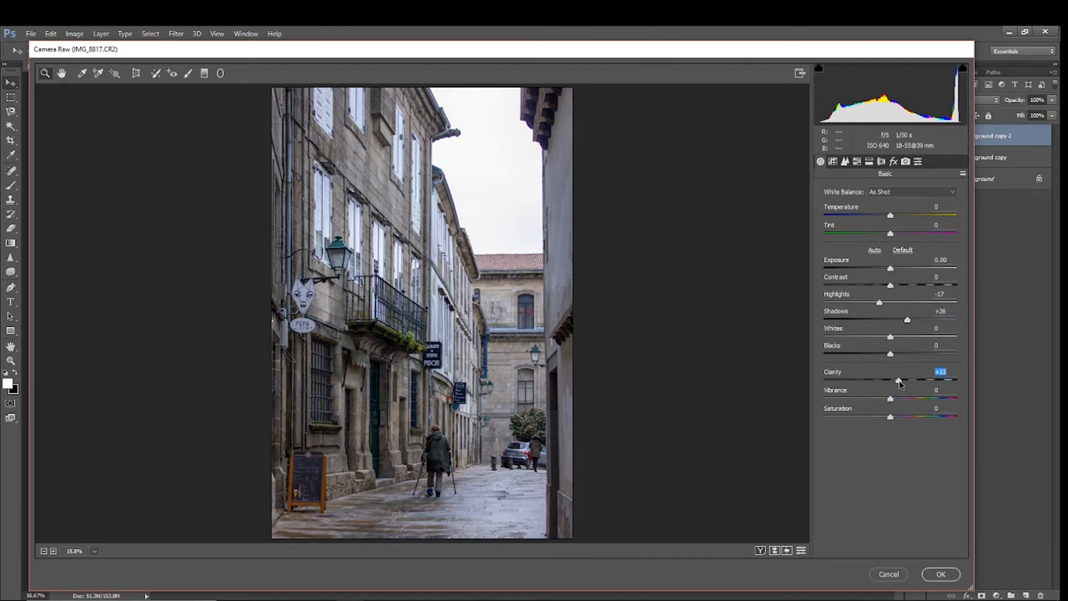
{"action": "left_click_drag", "start_coordinate": [890, 399], "coordinate": [901, 400]}
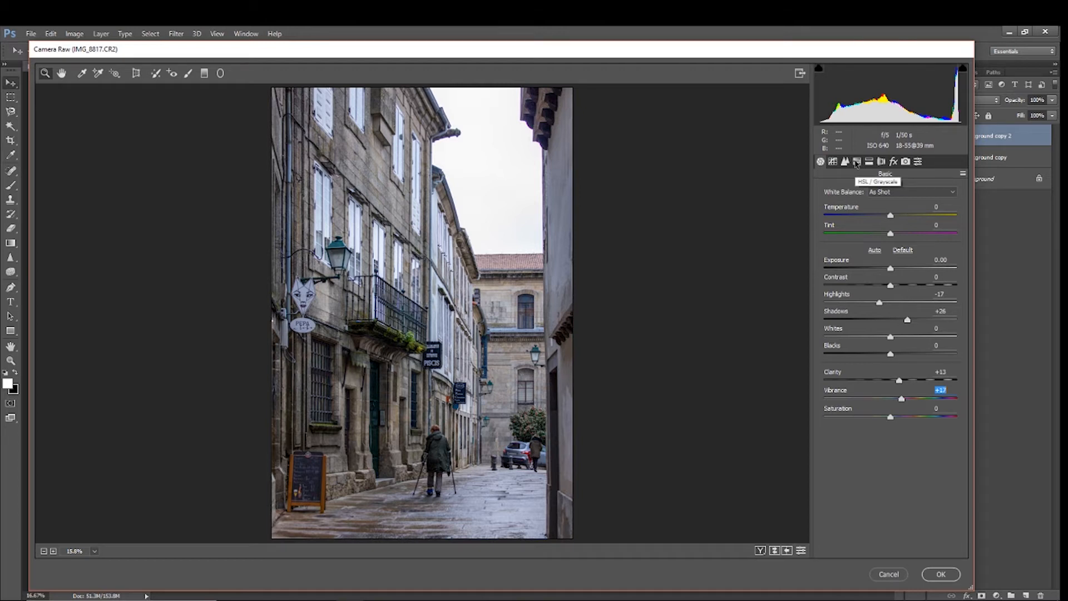
- Set the HSL hues to Oranges -57, Yellows -41, Greens -40, Blues -37 and Purples -30
{"action": "left_click", "coordinate": [857, 162]}
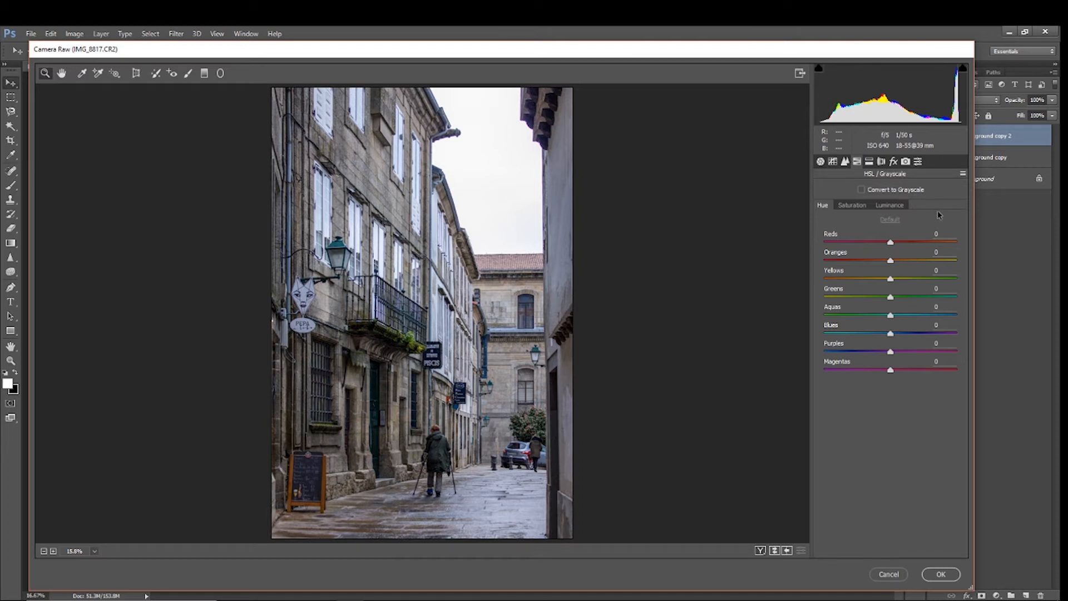
{"action": "left_click_drag", "start_coordinate": [891, 264], "coordinate": [855, 267]}
{"action": "left_click_drag", "start_coordinate": [889, 281], "coordinate": [863, 301]}
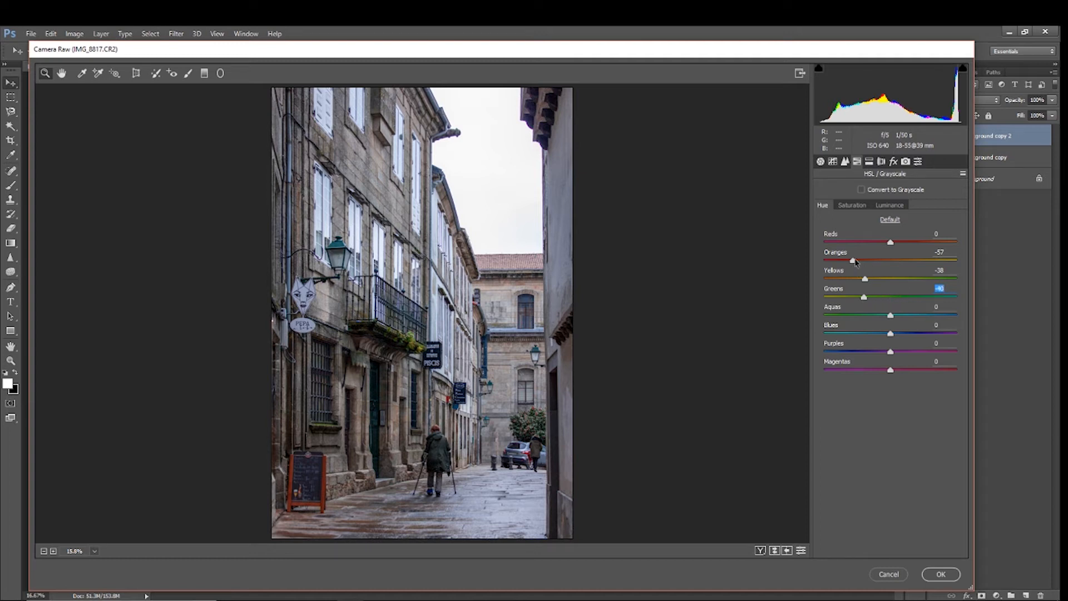
{"action": "left_click", "coordinate": [865, 278]}
{"action": "left_click_drag", "start_coordinate": [865, 280], "coordinate": [863, 279]}
{"action": "left_click_drag", "start_coordinate": [892, 334], "coordinate": [856, 336]}
{"action": "left_click_drag", "start_coordinate": [861, 333], "coordinate": [870, 355]}
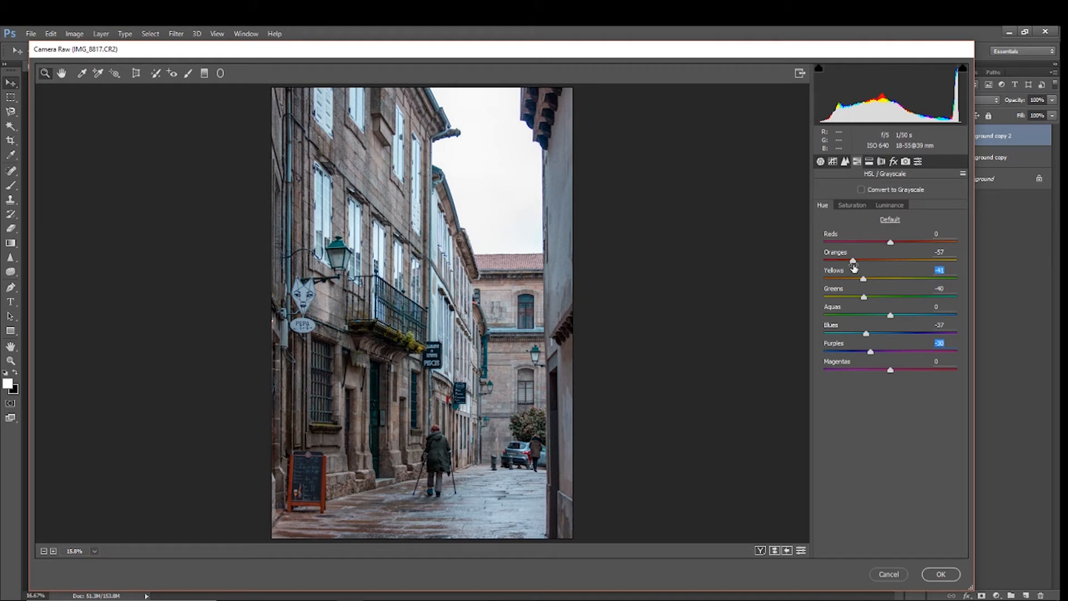
- Readjust the warm hues to Oranges +67, Yellows -3 and Reds +14
{"action": "left_click_drag", "start_coordinate": [853, 266], "coordinate": [935, 273]}
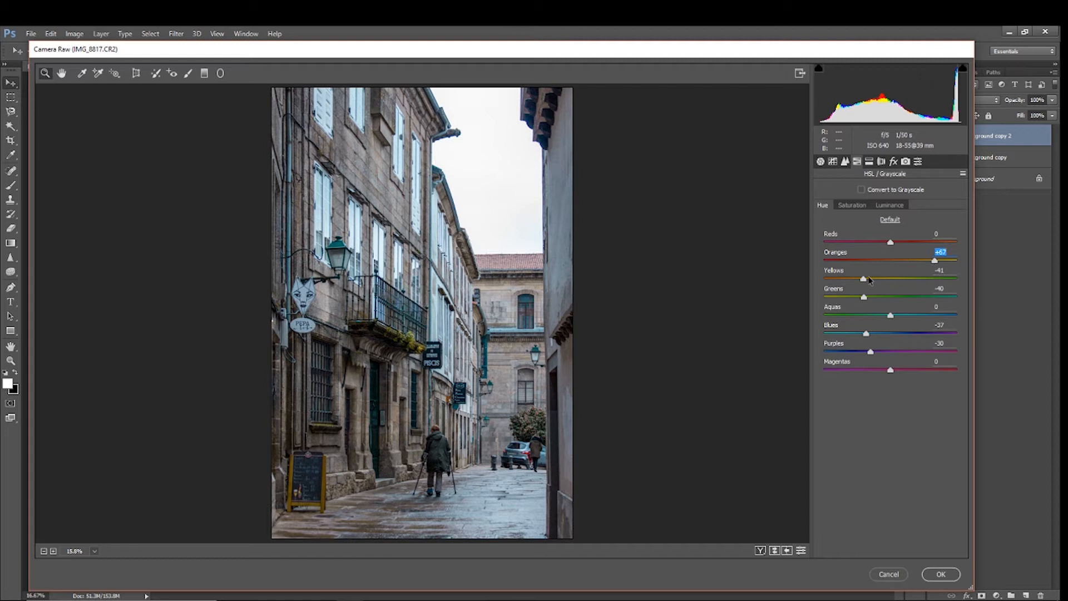
{"action": "left_click_drag", "start_coordinate": [864, 281], "coordinate": [889, 282]}
{"action": "left_click_drag", "start_coordinate": [889, 243], "coordinate": [901, 245]}
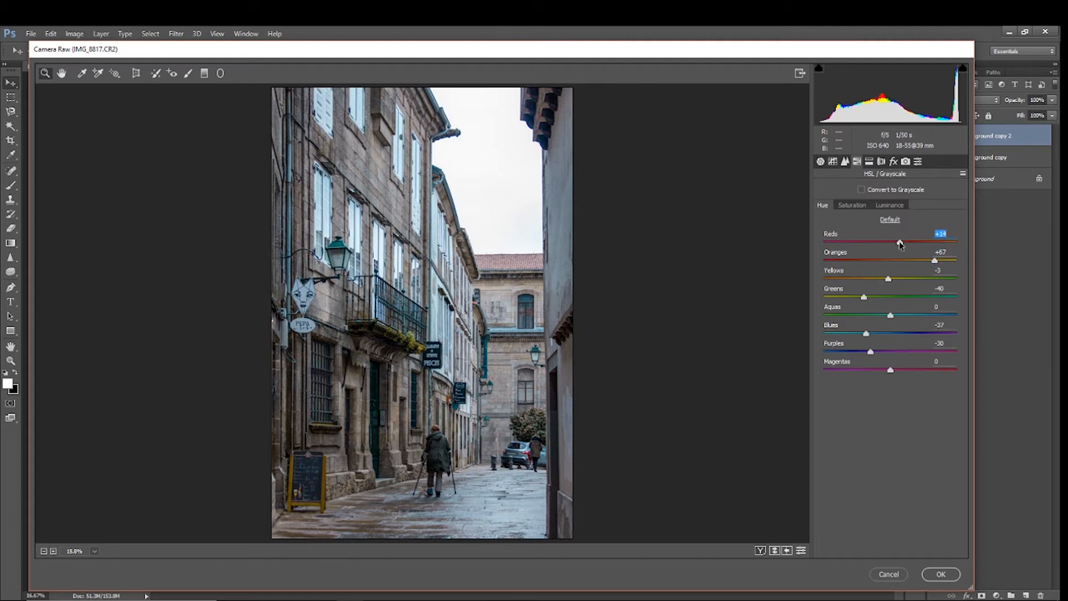
- Set the HSL saturation to Oranges +28, Aquas +51 and Blues -28
{"action": "left_click", "coordinate": [857, 205]}
{"action": "left_click_drag", "start_coordinate": [892, 261], "coordinate": [910, 262]}
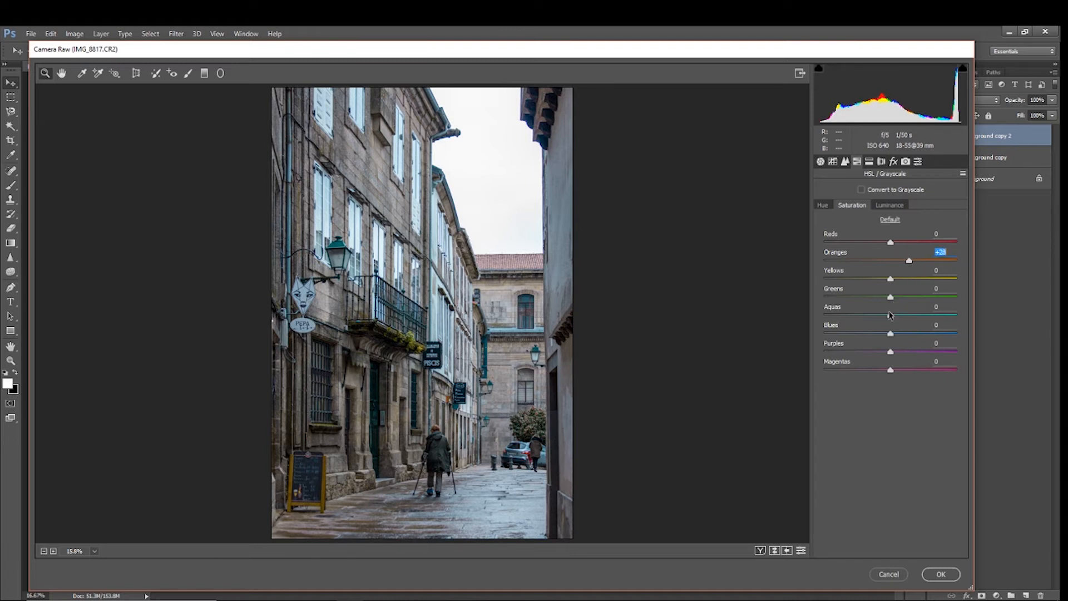
{"action": "left_click_drag", "start_coordinate": [891, 318], "coordinate": [925, 321]}
{"action": "left_click_drag", "start_coordinate": [889, 335], "coordinate": [872, 334]}
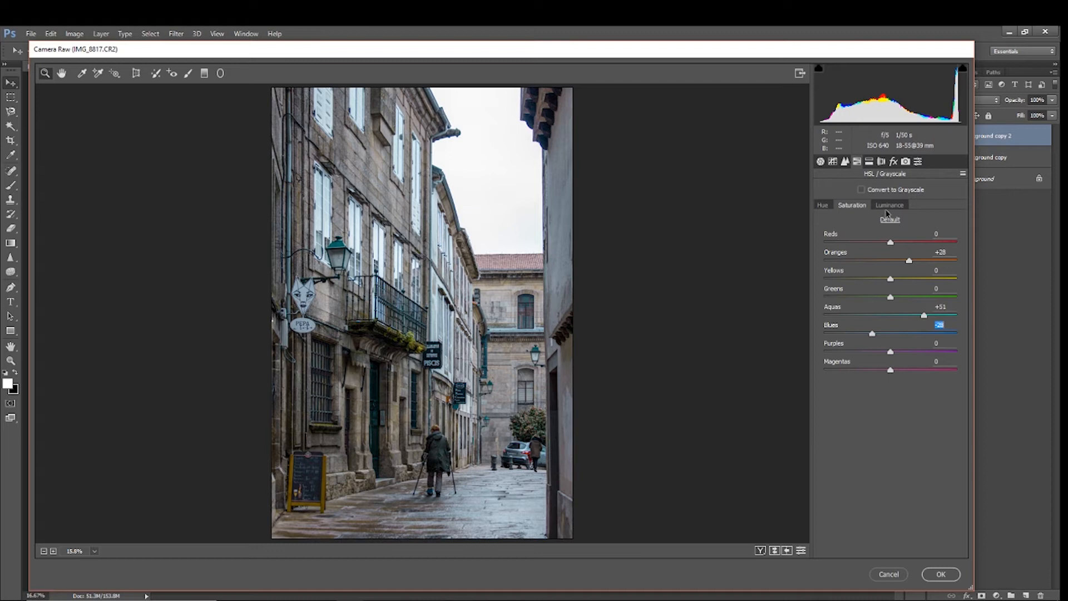
- Set the HSL luminance to Reds -24, Oranges +27, Aquas -46, Blues -23, Purples -23 and Magentas -25
{"action": "left_click", "coordinate": [890, 205]}
{"action": "left_click_drag", "start_coordinate": [890, 261], "coordinate": [908, 262]}
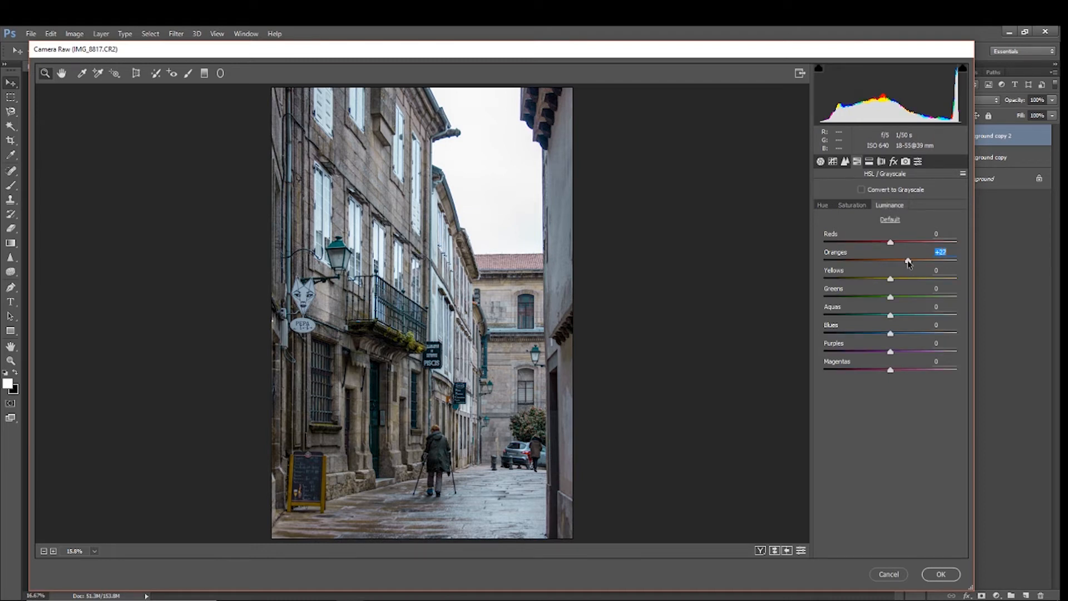
{"action": "left_click_drag", "start_coordinate": [892, 317], "coordinate": [862, 325]}
{"action": "left_click_drag", "start_coordinate": [890, 332], "coordinate": [875, 336]}
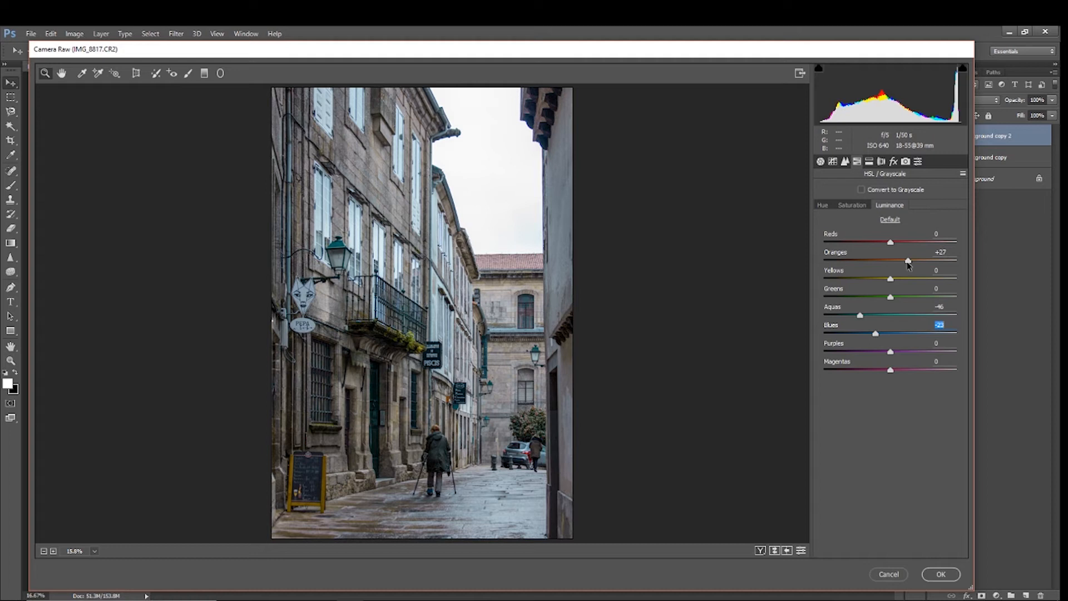
{"action": "left_click_drag", "start_coordinate": [890, 351], "coordinate": [874, 374]}
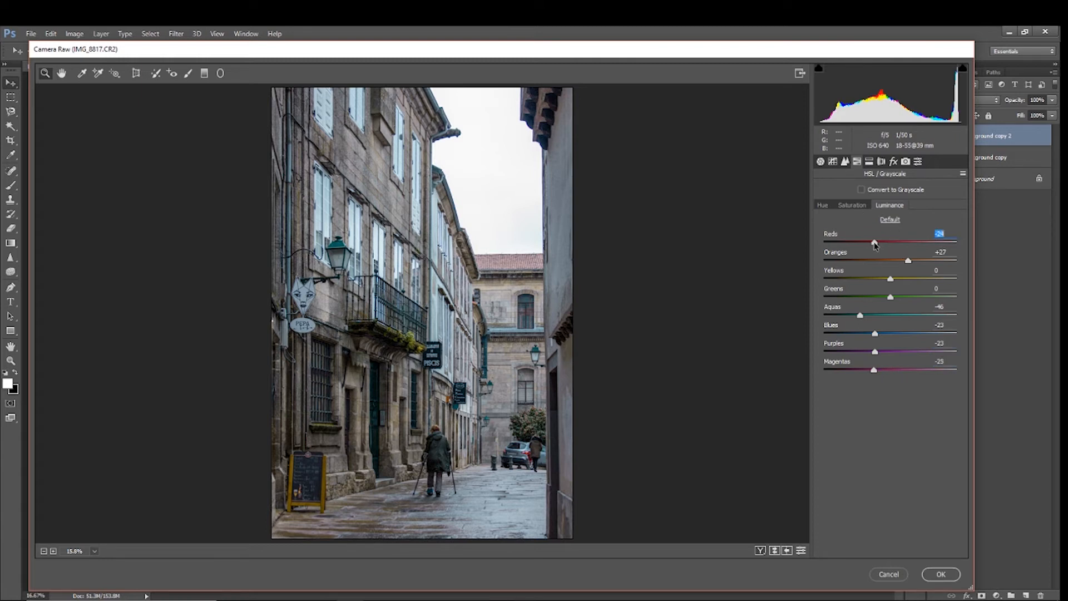
- Split-tone the photo with highlights at hue 33, saturation 44, shadows at hue 198, saturation 57, and a balance of +15
{"action": "left_click", "coordinate": [869, 161]}
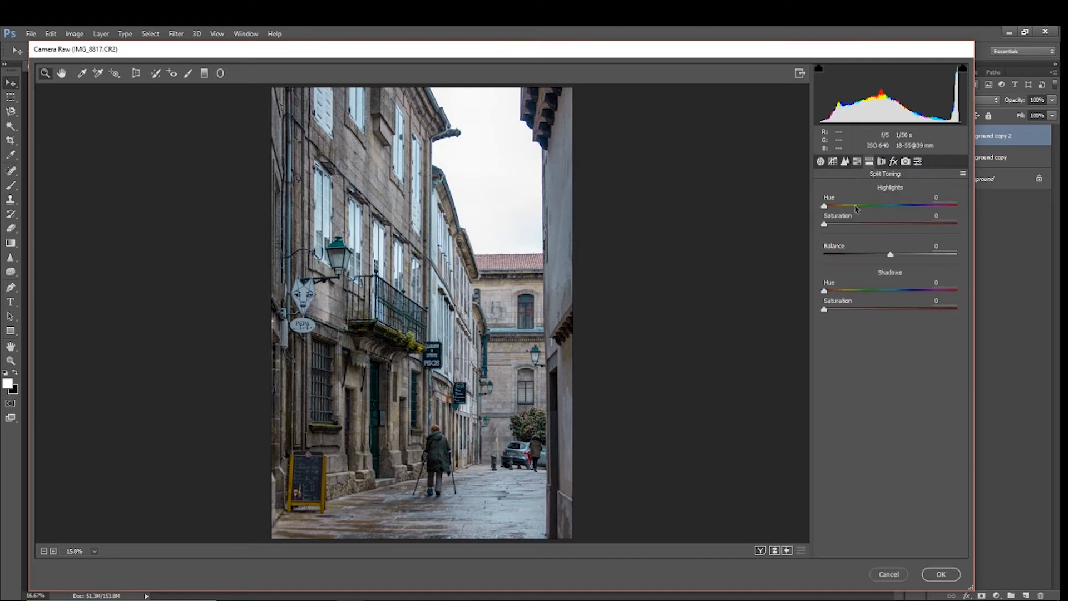
{"action": "left_click_drag", "start_coordinate": [823, 206], "coordinate": [836, 205]}
{"action": "left_click_drag", "start_coordinate": [825, 290], "coordinate": [896, 310]}
{"action": "left_click_drag", "start_coordinate": [824, 309], "coordinate": [855, 312]}
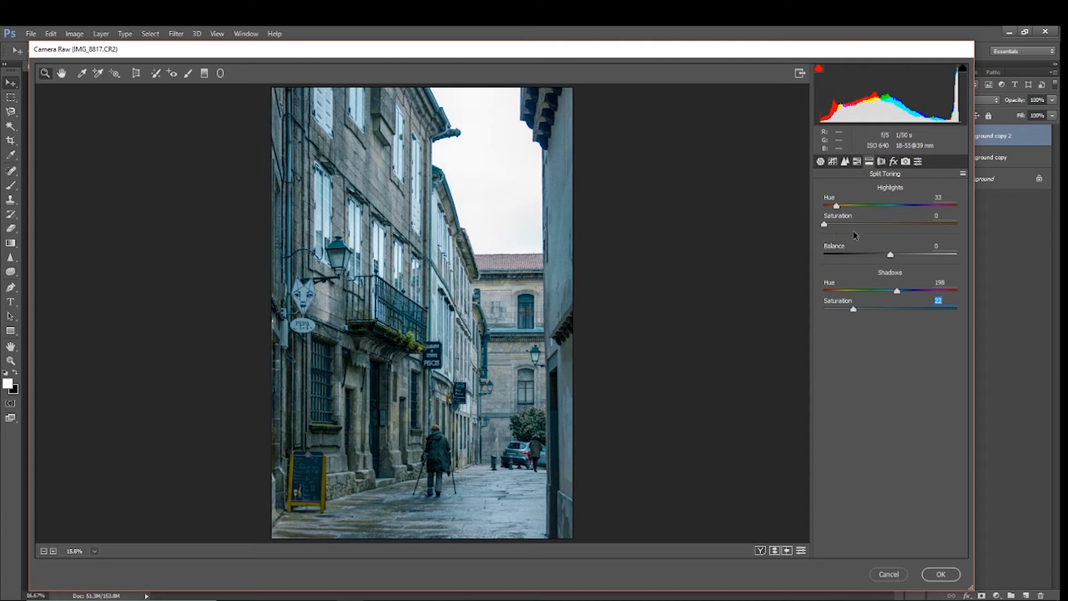
{"action": "left_click_drag", "start_coordinate": [826, 228], "coordinate": [863, 234]}
{"action": "left_click_drag", "start_coordinate": [877, 236], "coordinate": [913, 258]}
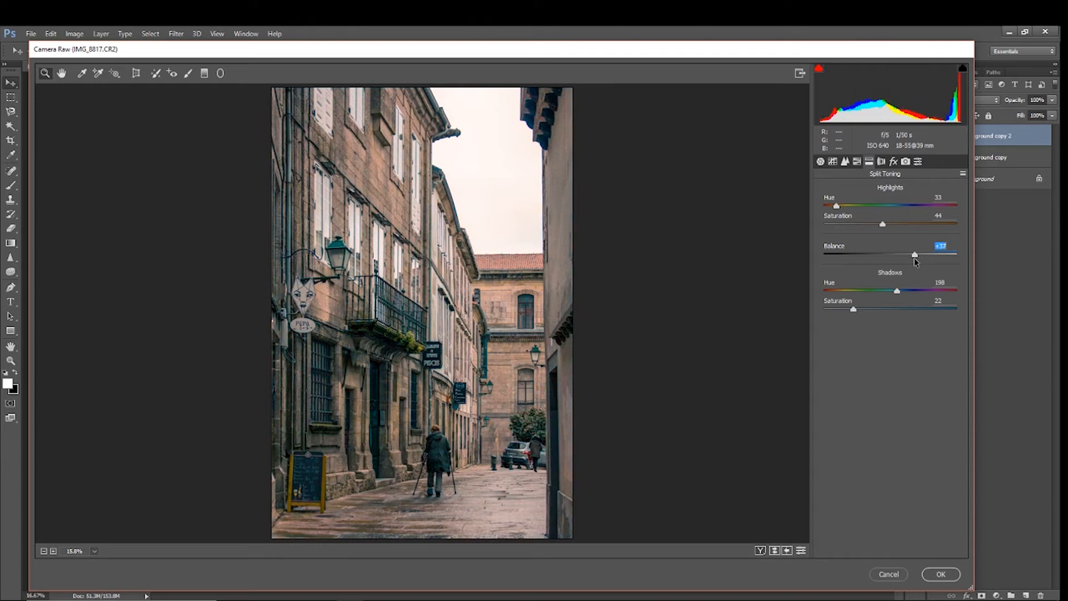
{"action": "left_click_drag", "start_coordinate": [852, 310], "coordinate": [899, 315]}
{"action": "left_click_drag", "start_coordinate": [912, 258], "coordinate": [901, 257]}
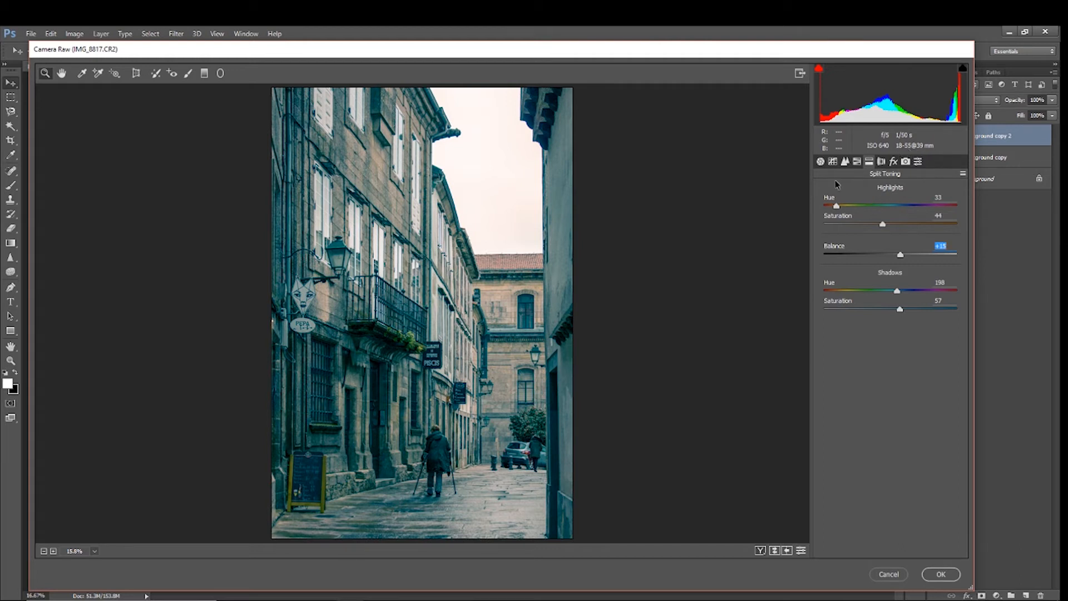
- Set Contrast to +20 and Saturation to +13 in the basic adjustments
{"action": "left_click", "coordinate": [821, 162]}
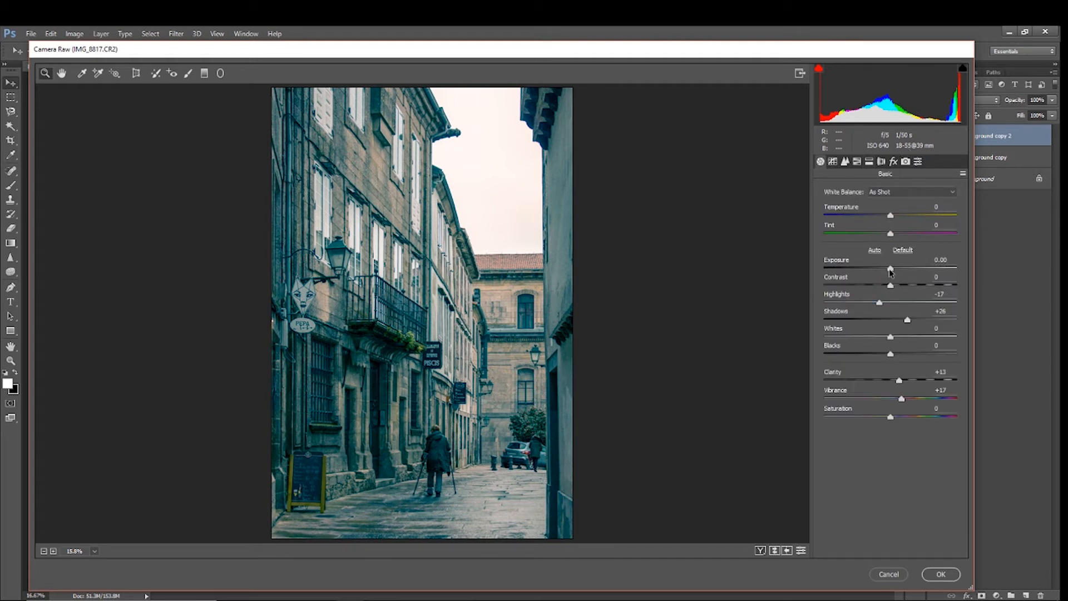
{"action": "left_click_drag", "start_coordinate": [891, 286], "coordinate": [910, 287]}
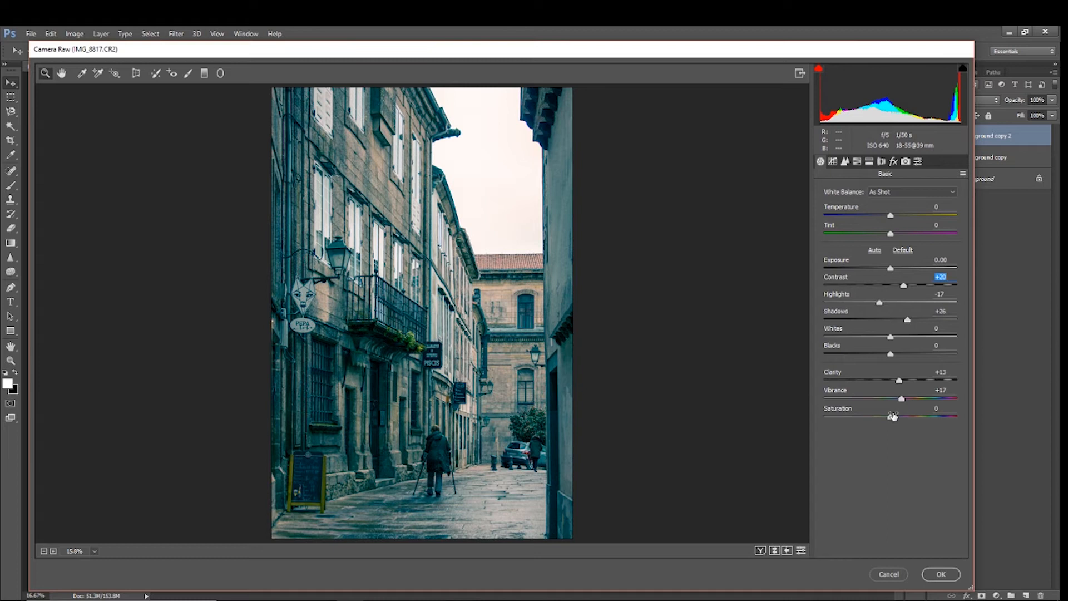
{"action": "left_click_drag", "start_coordinate": [891, 418], "coordinate": [899, 421]}
- Start saving the current Camera Raw adjustments as a settings file, using the All Settings subset
{"action": "left_click", "coordinate": [963, 176]}
{"action": "left_click", "coordinate": [963, 176]}
{"action": "left_click", "coordinate": [964, 176]}
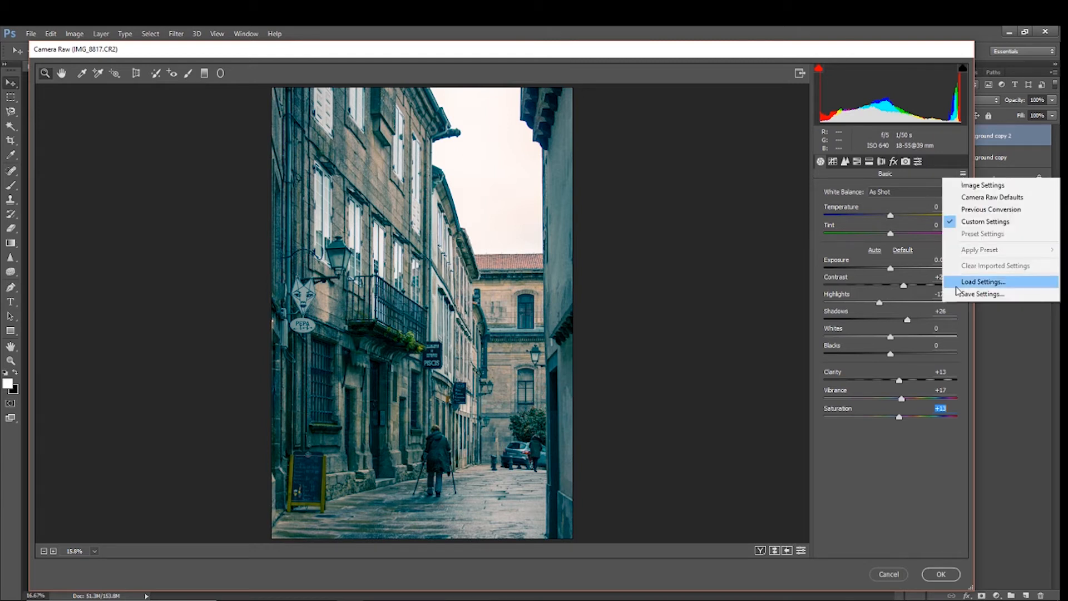
{"action": "left_click", "coordinate": [964, 295]}
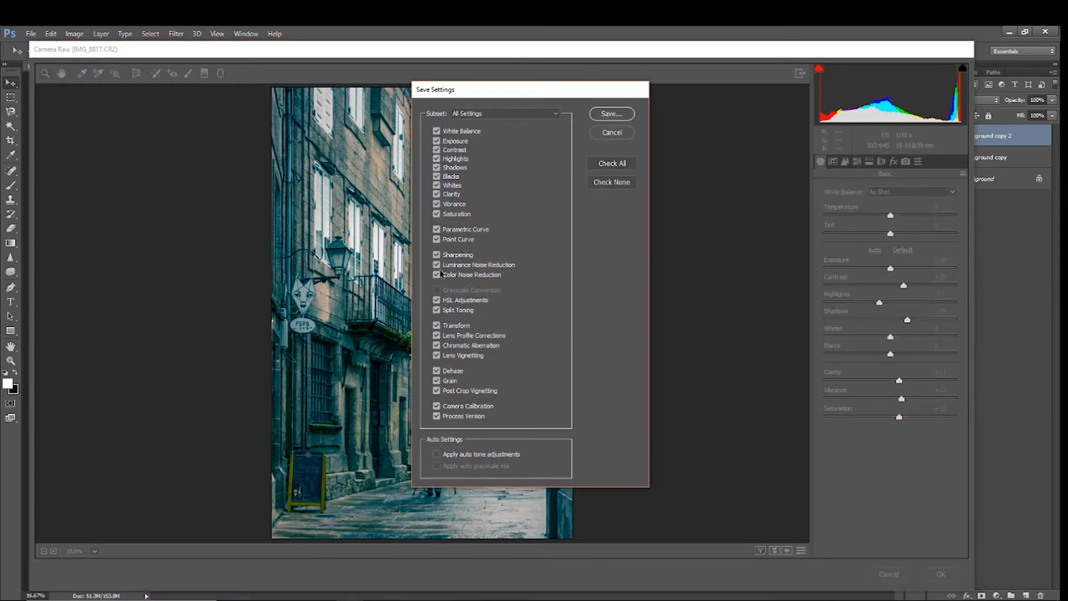
{"action": "left_click", "coordinate": [436, 415]}
{"action": "left_click", "coordinate": [612, 114]}
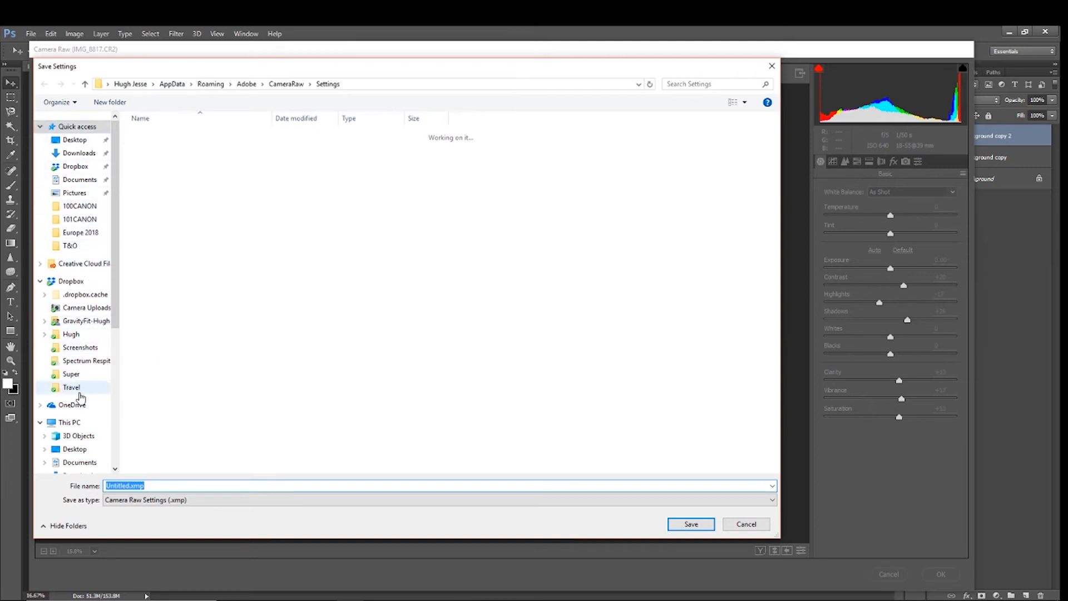
- Save the settings file as "Tutorial 34 preset" in Videos > Tutorials > Tutorial 34 and apply the Camera Raw adjustments to the layer
{"action": "scroll", "coordinate": [107, 445], "scroll_direction": "down", "scroll_amount": 5}
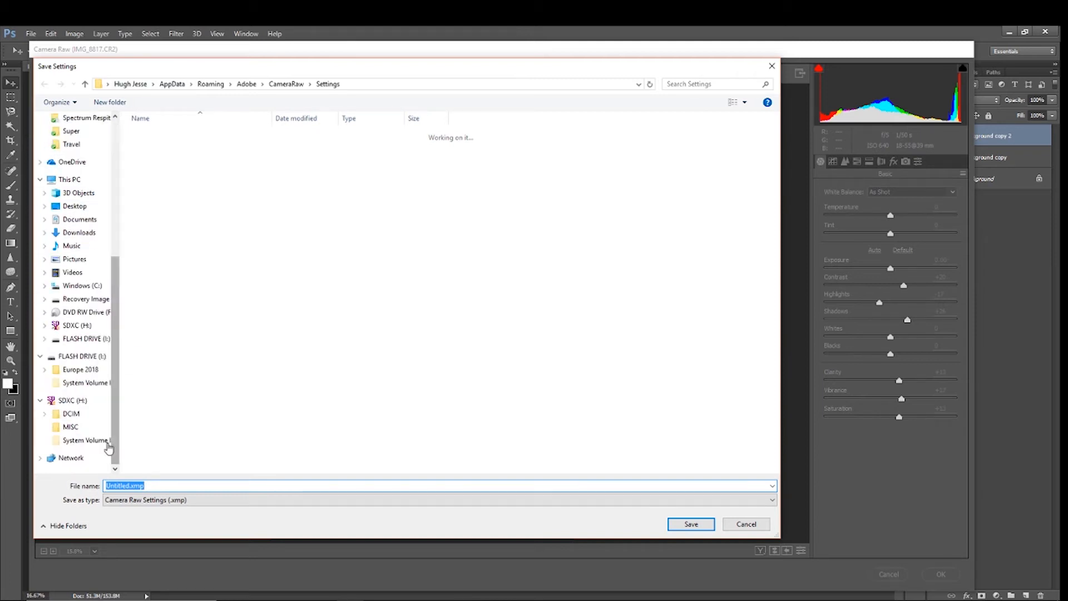
{"action": "left_click", "coordinate": [71, 275]}
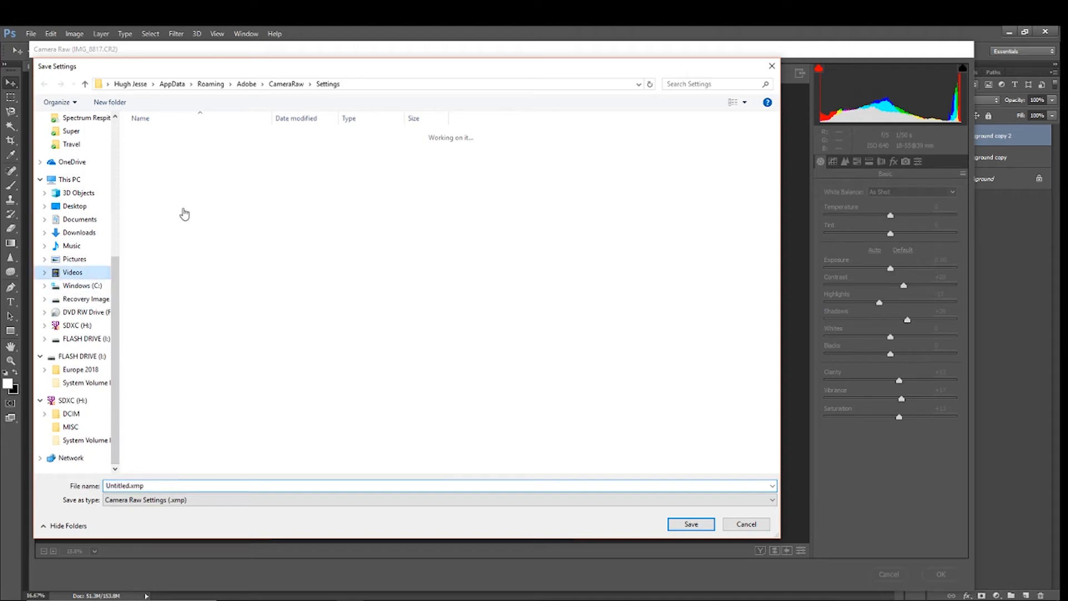
{"action": "left_click", "coordinate": [346, 146]}
{"action": "double_click", "coordinate": [346, 146]}
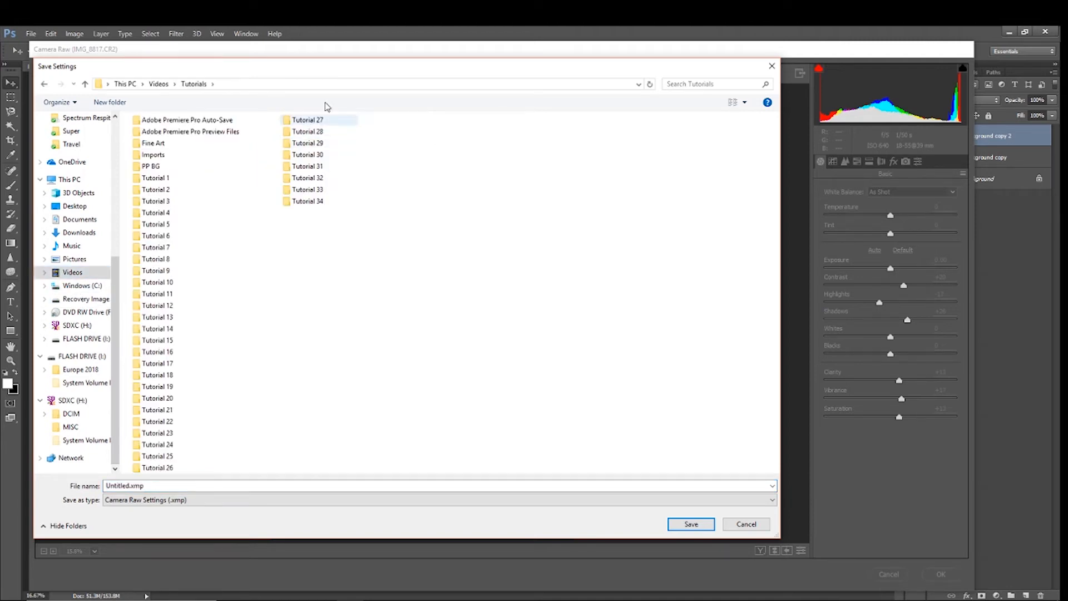
{"action": "left_click", "coordinate": [315, 204]}
{"action": "double_click", "coordinate": [314, 204]}
{"action": "left_click", "coordinate": [162, 486]}
{"action": "type", "text": "Tutorial 34 preset"}
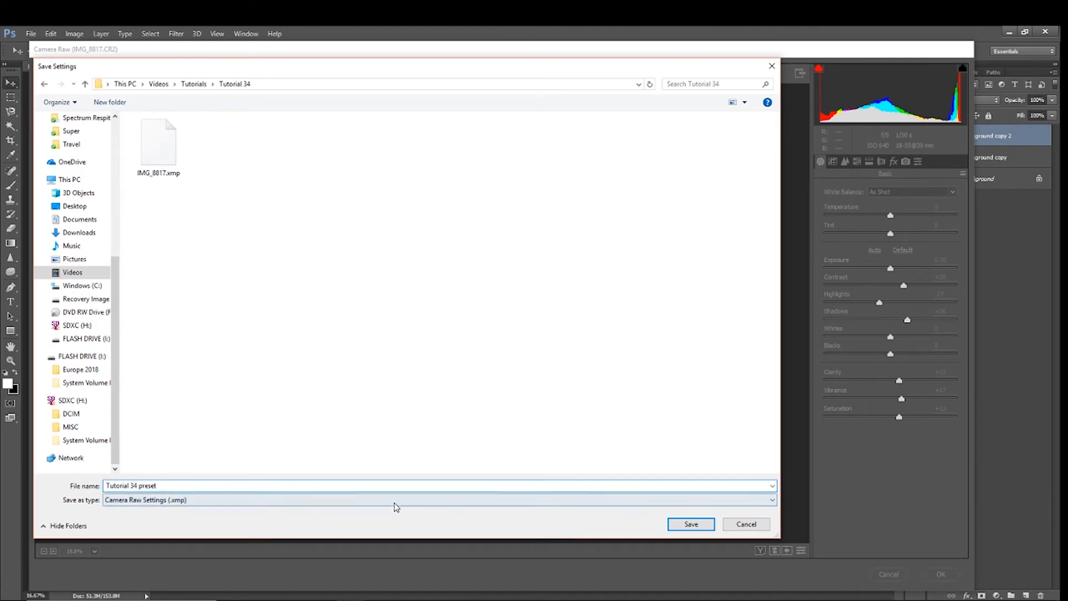
{"action": "left_click", "coordinate": [688, 525]}
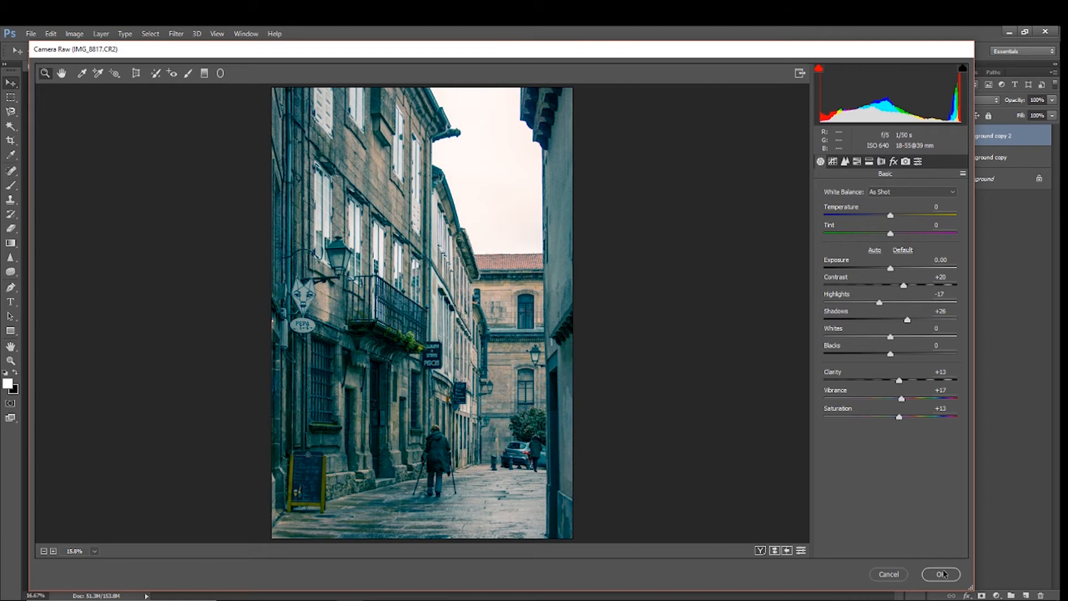
{"action": "left_click", "coordinate": [941, 573]}
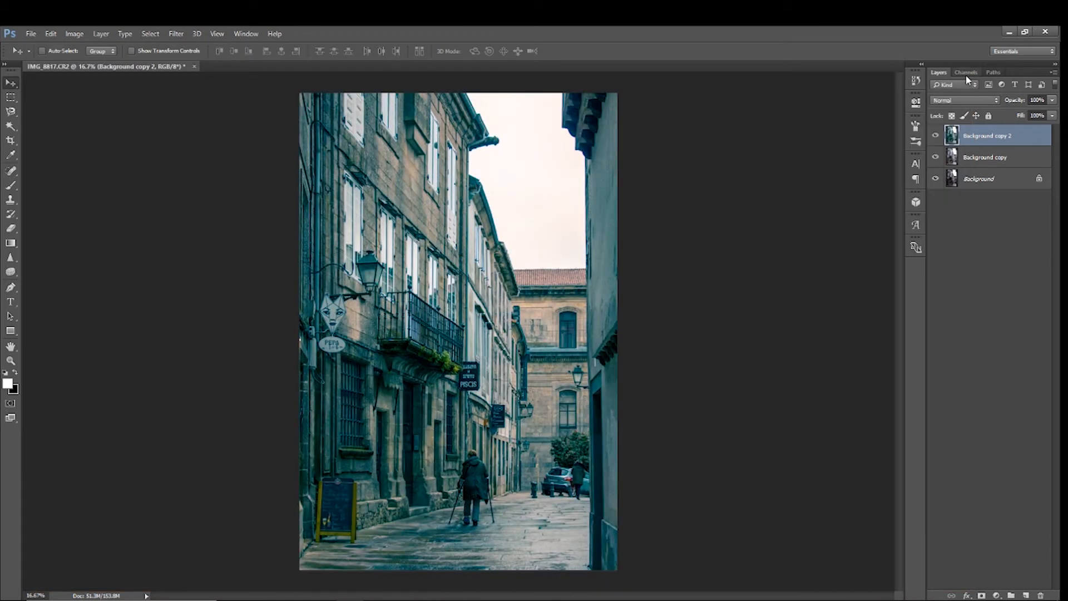
- Compare the original photo with both edited versions by hiding and reshowing Background copy and Background copy 2
{"action": "left_click", "coordinate": [935, 135]}
{"action": "left_click", "coordinate": [935, 158]}
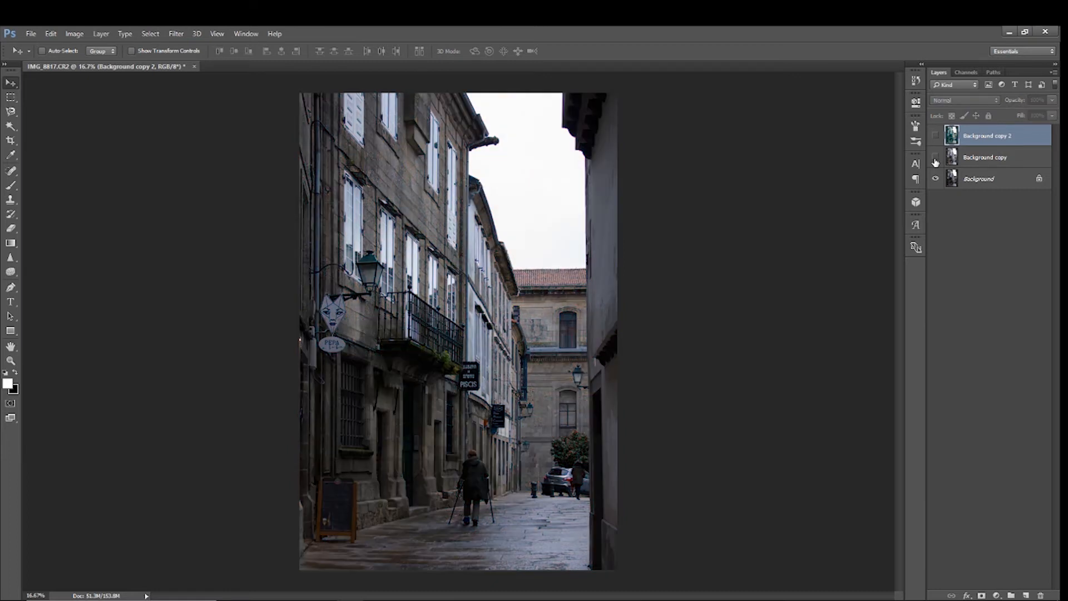
{"action": "left_click", "coordinate": [934, 161]}
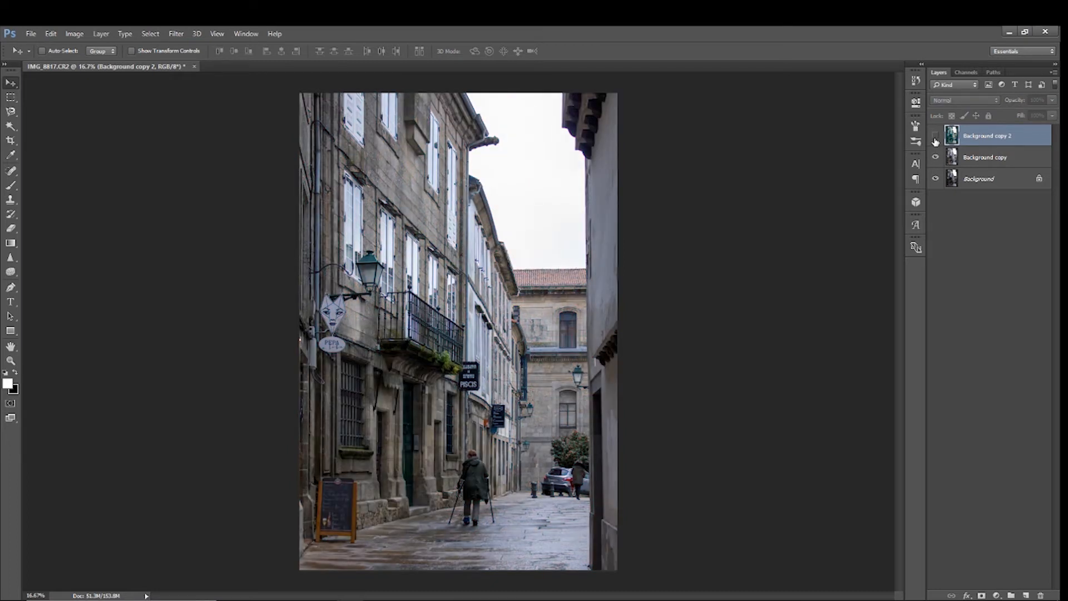
{"action": "left_click", "coordinate": [935, 136]}
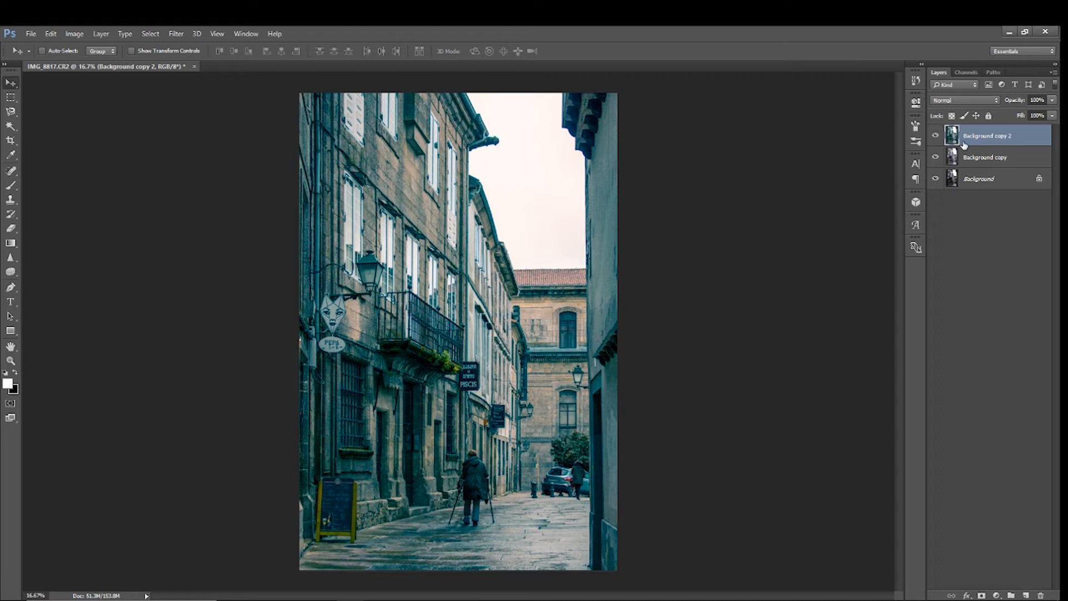
- Lower the opacity of the Background copy 2 layer to soften the teal-and-orange grade
{"action": "left_click", "coordinate": [1051, 101]}
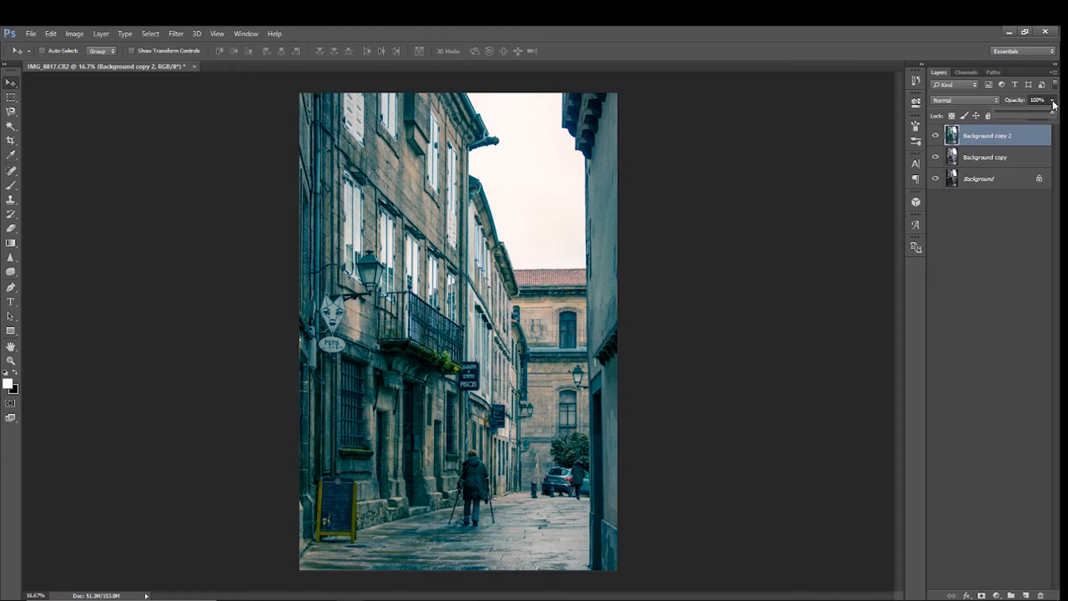
{"action": "left_click_drag", "start_coordinate": [1053, 116], "coordinate": [1003, 131]}
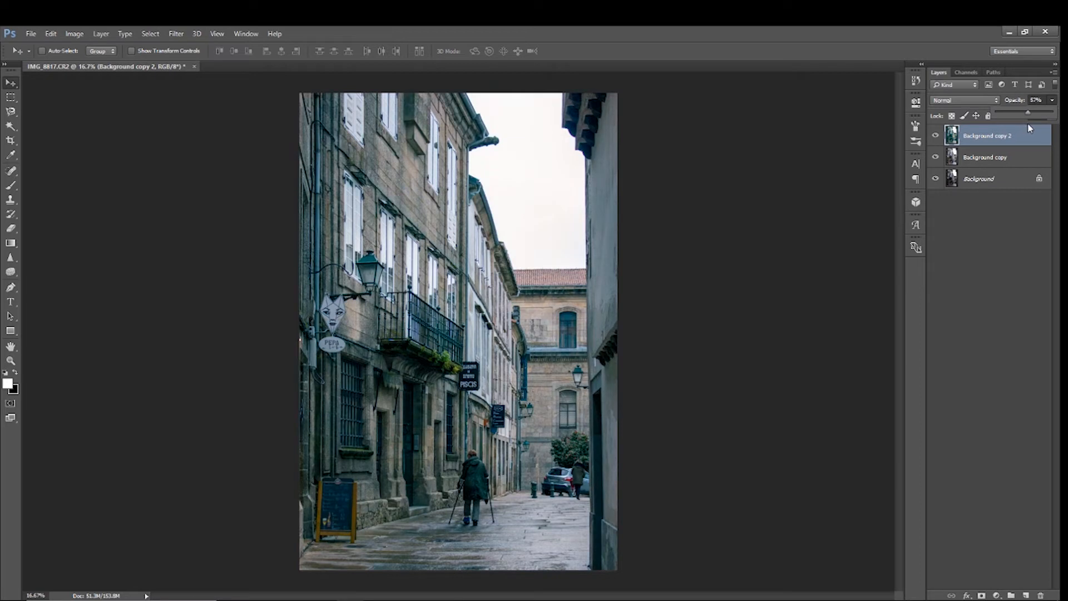
{"action": "left_click_drag", "start_coordinate": [1040, 125], "coordinate": [1031, 126]}
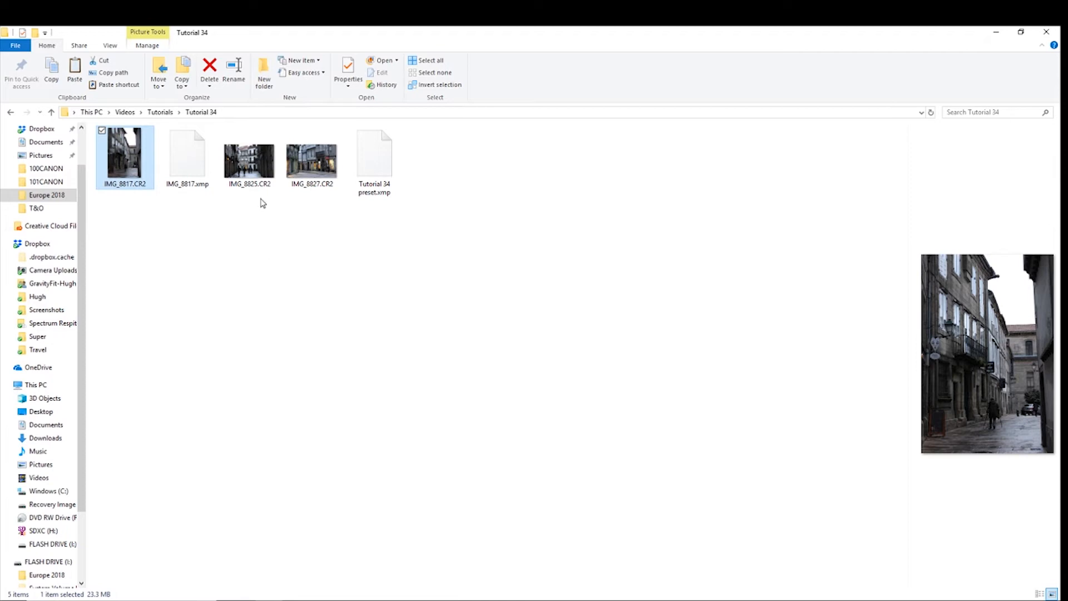
- Open IMG_8825.CR2 from the Tutorial 34 folder in Adobe Photoshop CC 2015 without changing its raw settings
{"action": "left_click", "coordinate": [249, 161]}
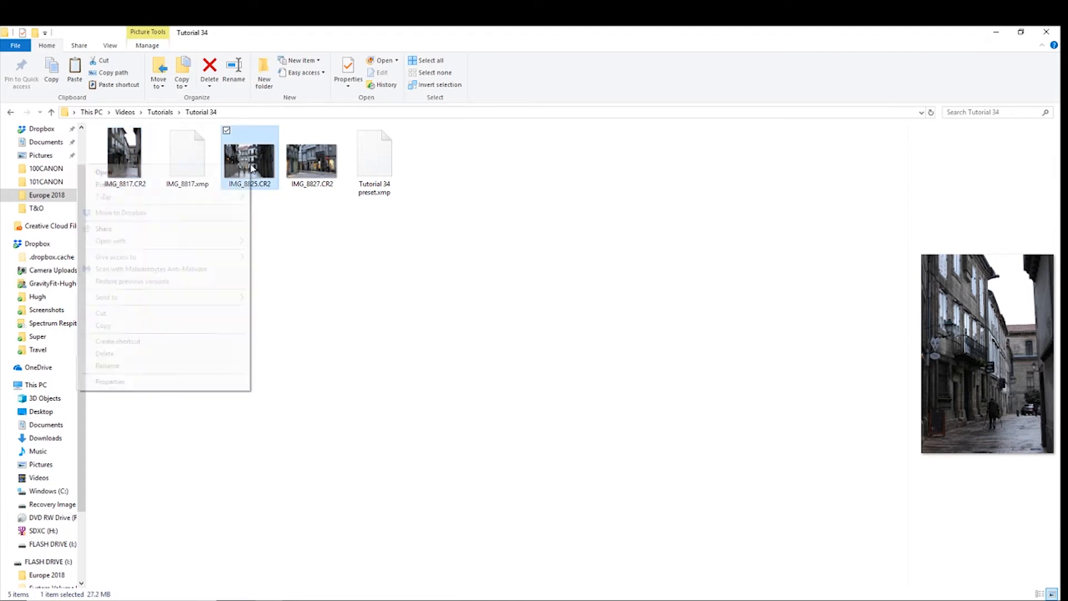
{"action": "right_click", "coordinate": [251, 163]}
{"action": "mouse_move", "coordinate": [186, 242]}
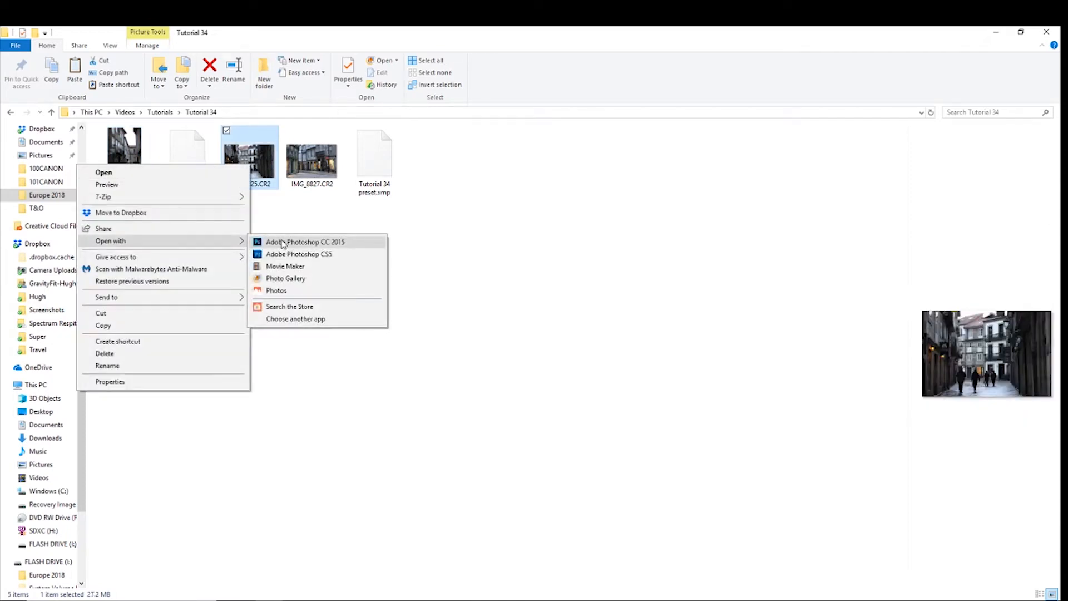
{"action": "left_click", "coordinate": [274, 242]}
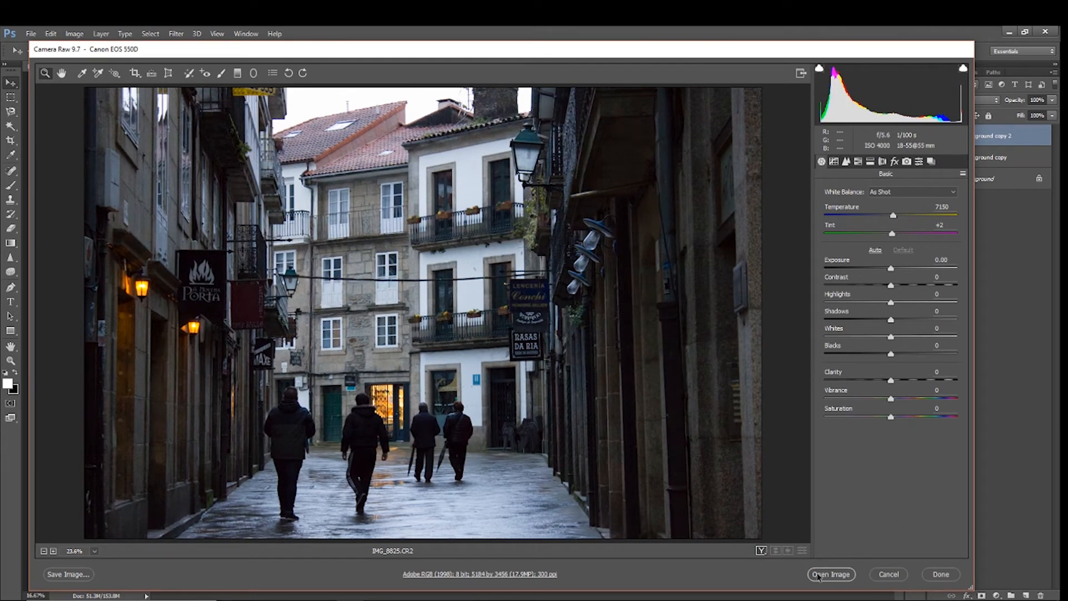
{"action": "left_click", "coordinate": [889, 574]}
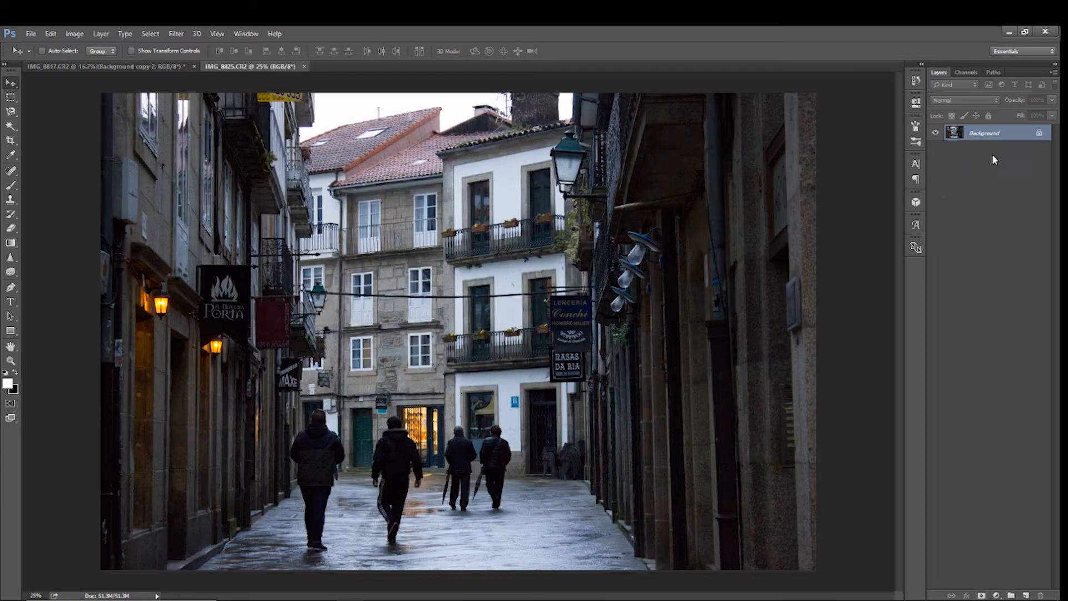
- Duplicate the Background layer of IMG_8825.CR2 and open the Camera Raw Filter on the copy
{"action": "left_click_drag", "start_coordinate": [1004, 138], "coordinate": [1026, 595]}
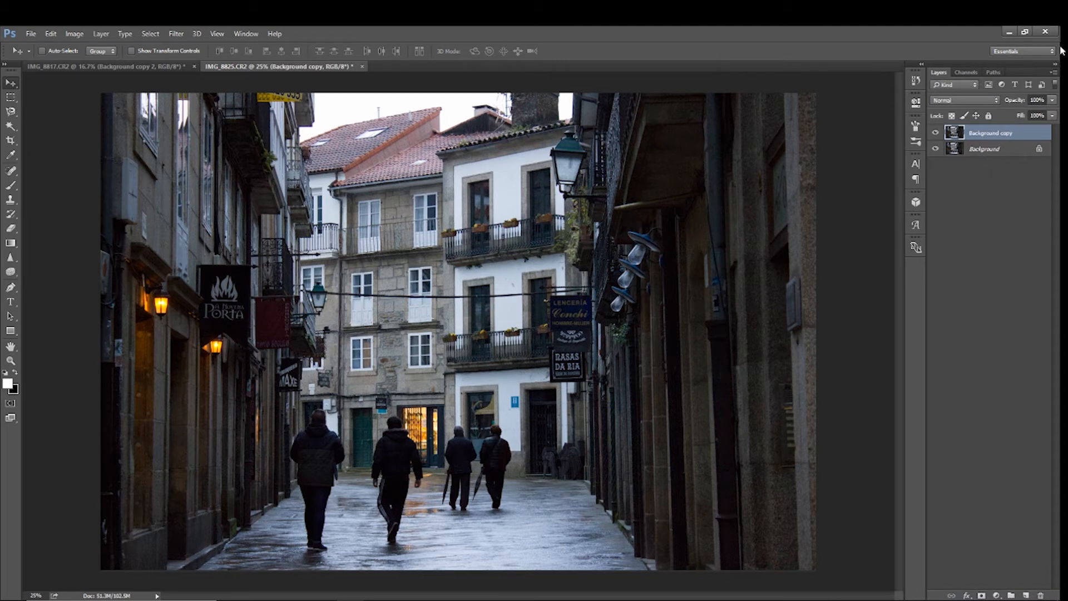
{"action": "left_click", "coordinate": [176, 33]}
{"action": "left_click", "coordinate": [199, 99]}
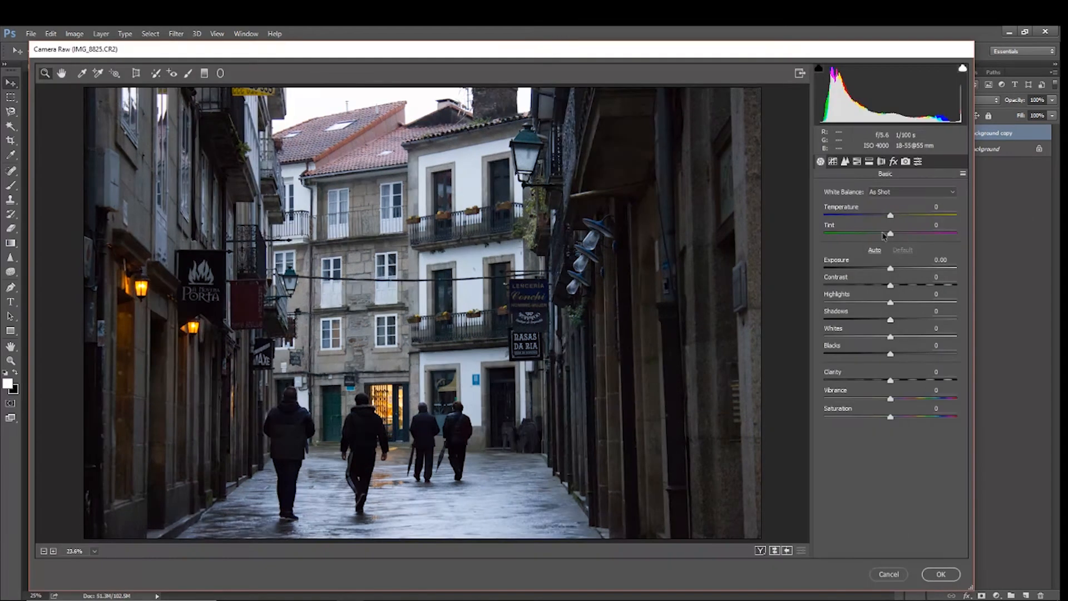
- Load the saved settings file "Tutorial 34 preset.xmp" from Videos > Tutorials > Tutorial 34 onto the photo
{"action": "left_click", "coordinate": [963, 174]}
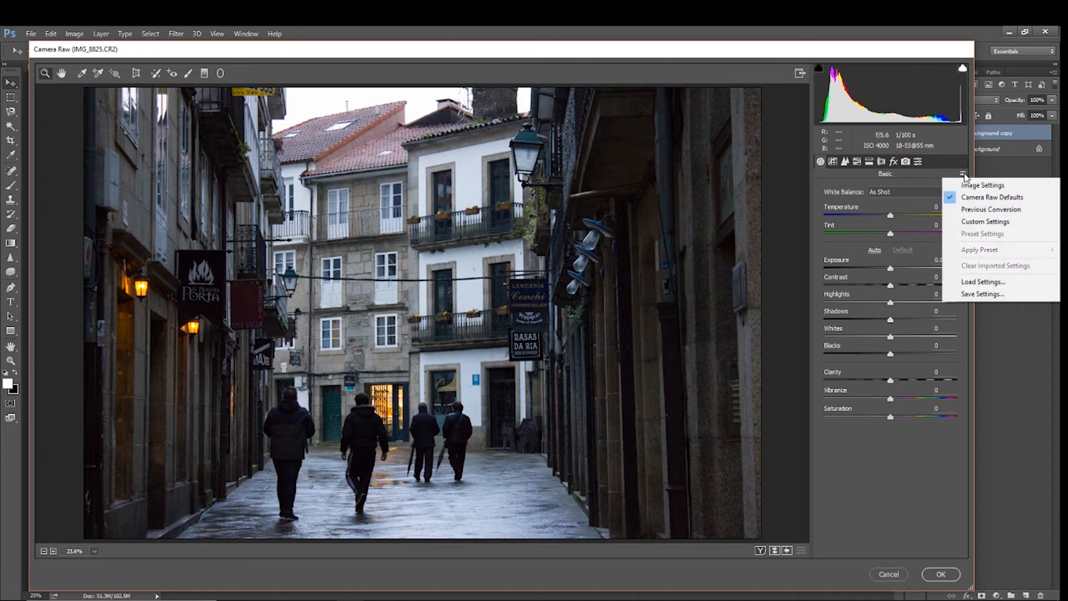
{"action": "left_click", "coordinate": [972, 283]}
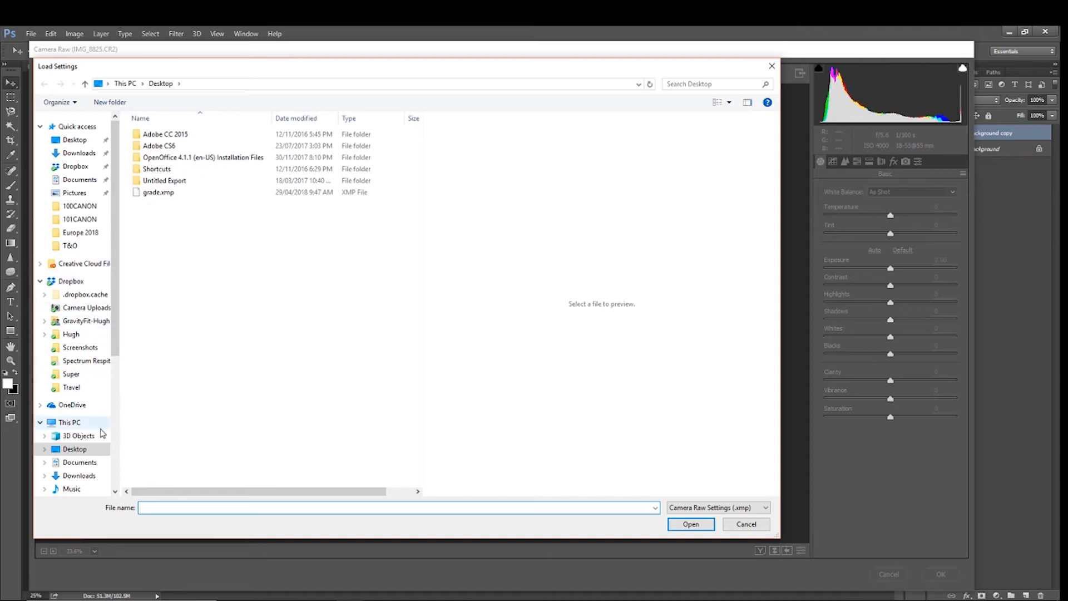
{"action": "scroll", "coordinate": [94, 459], "scroll_direction": "down", "scroll_amount": 5}
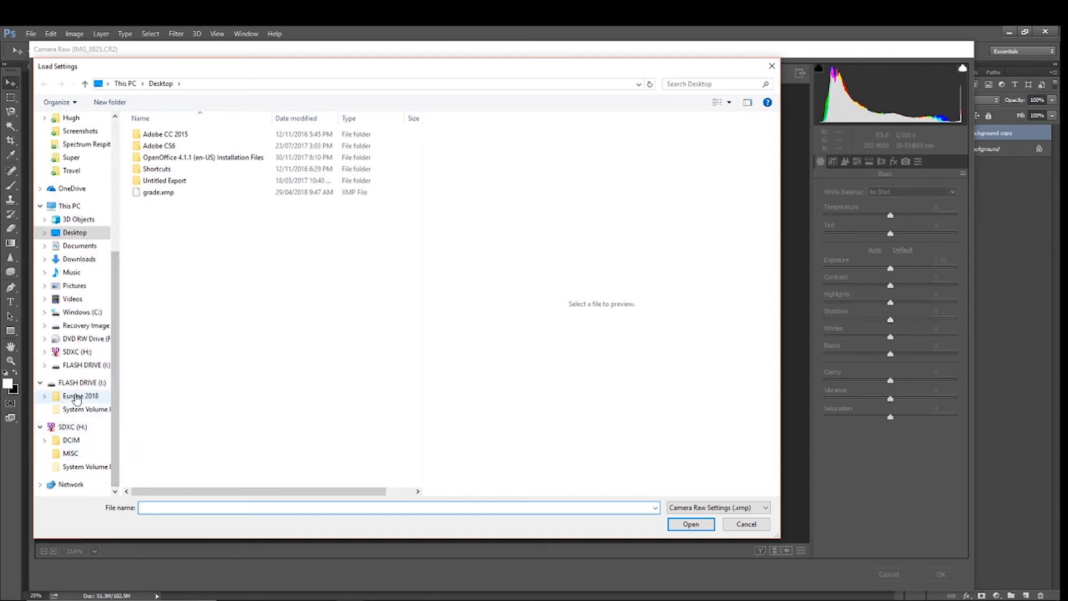
{"action": "left_click", "coordinate": [73, 300]}
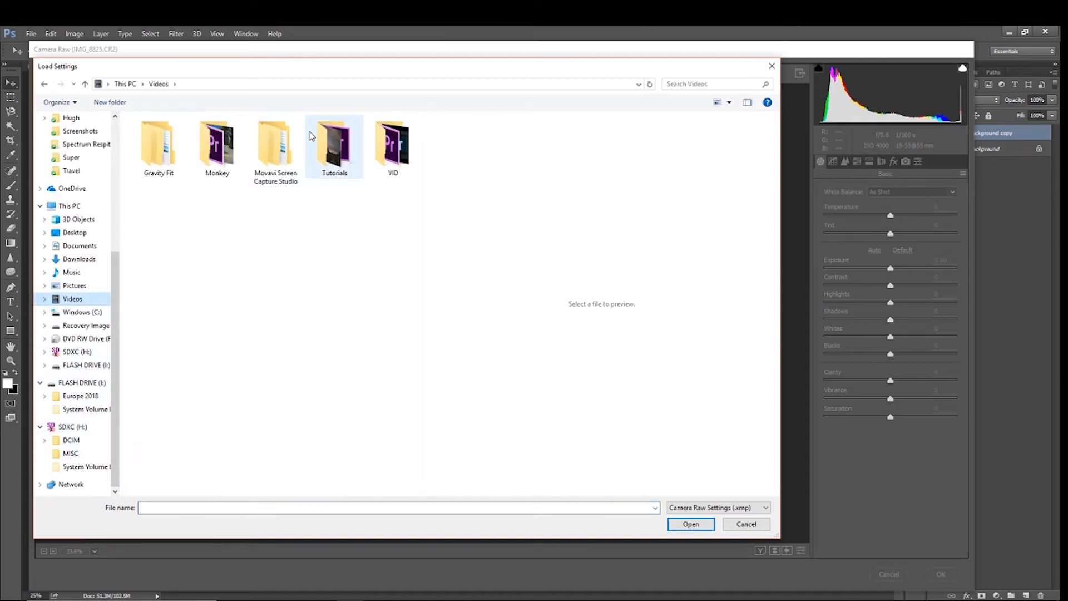
{"action": "double_click", "coordinate": [328, 151]}
{"action": "double_click", "coordinate": [299, 188]}
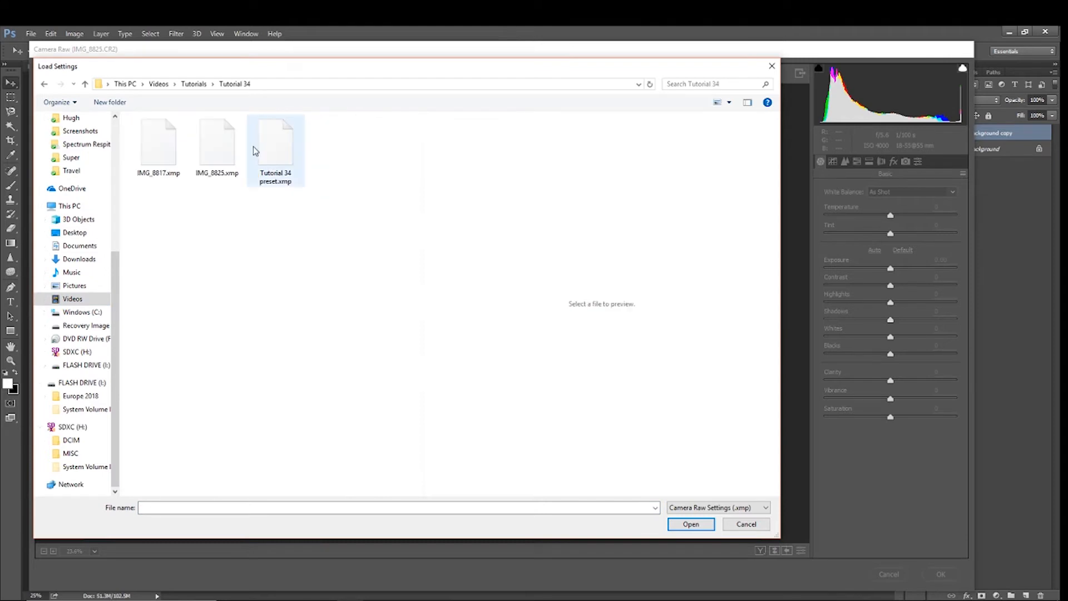
{"action": "left_click", "coordinate": [283, 145]}
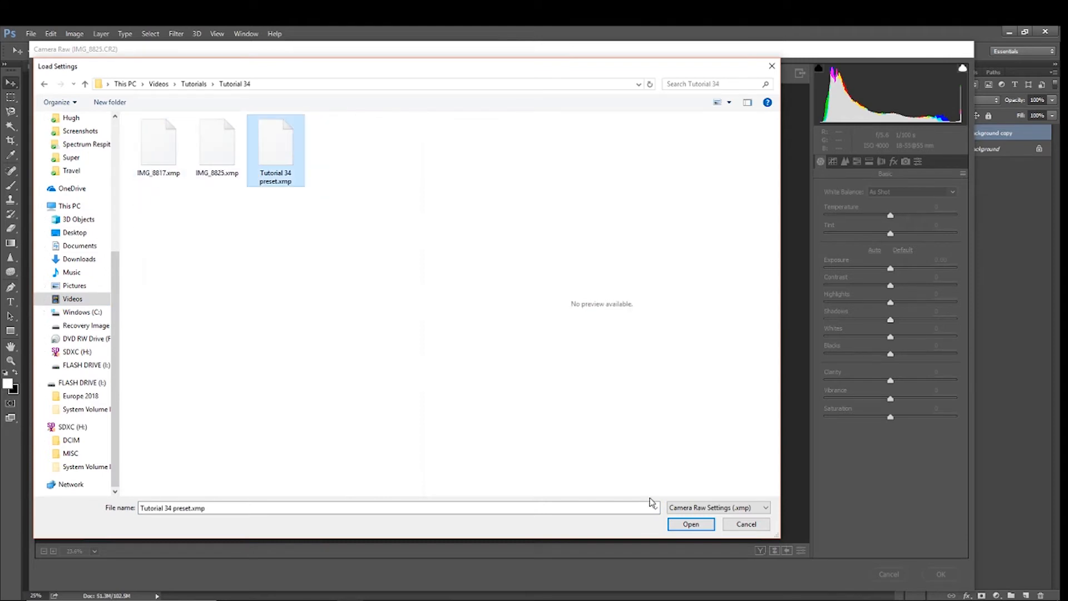
{"action": "left_click", "coordinate": [677, 525]}
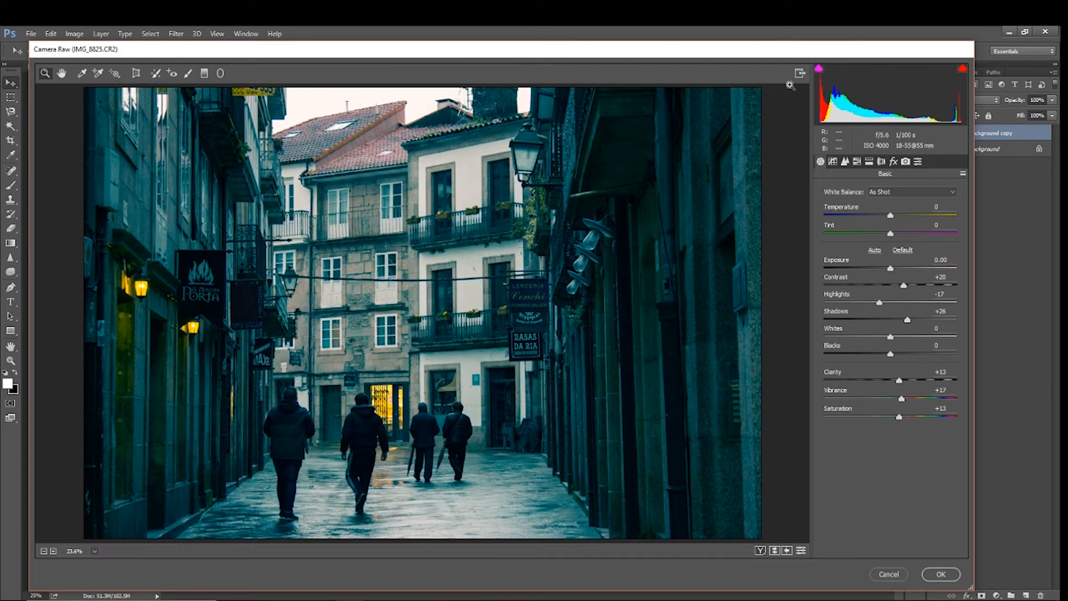
- Set Exposure to +0.60, Highlights -100, Shadows +100, Whites +22, Blacks -3, Clarity +28 and Vibrance +29 in the basic adjustments
{"action": "left_click_drag", "start_coordinate": [878, 302], "coordinate": [824, 303]}
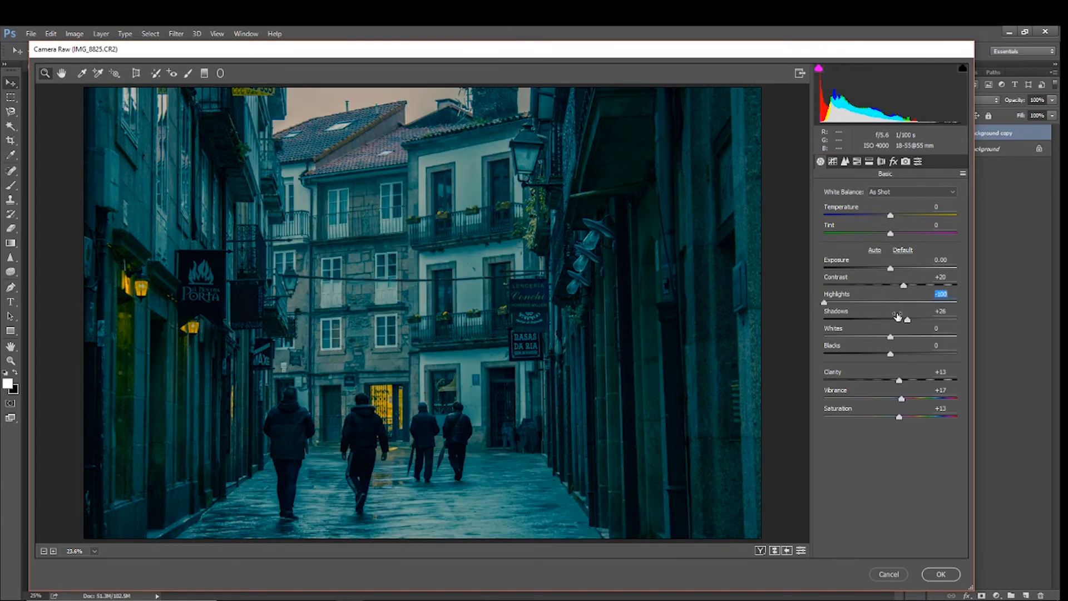
{"action": "key", "text": "Tab"}
{"action": "left_click_drag", "start_coordinate": [946, 325], "coordinate": [962, 325]}
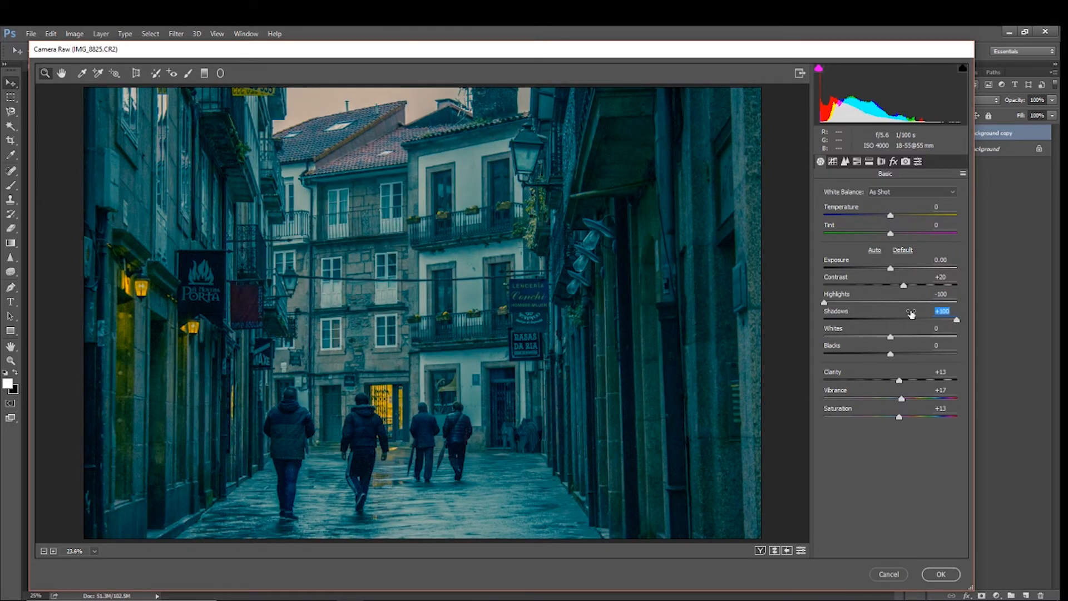
{"action": "left_click_drag", "start_coordinate": [892, 272], "coordinate": [898, 273]}
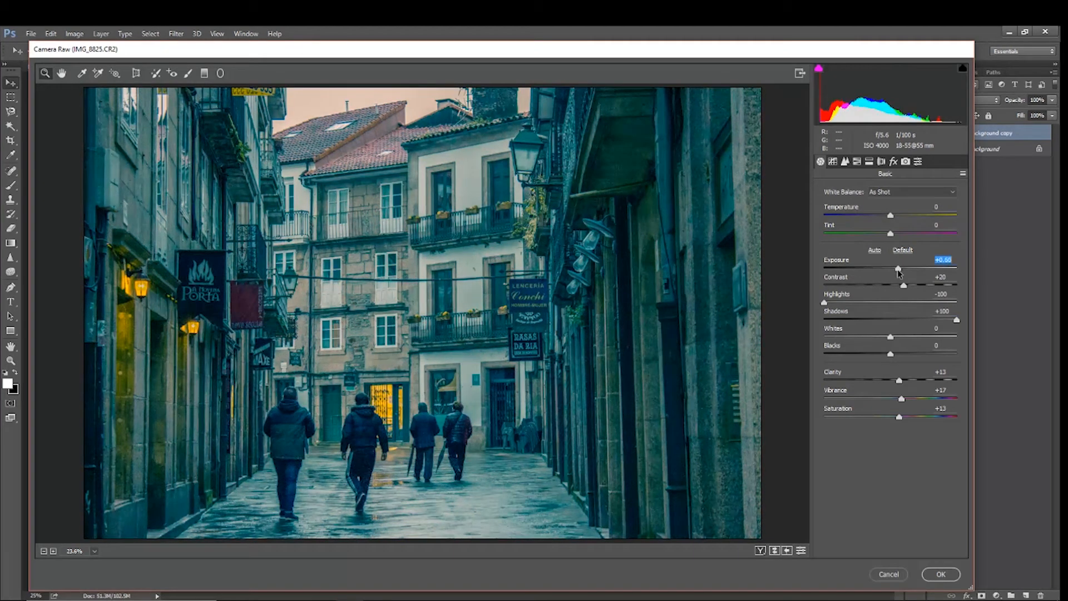
{"action": "left_click_drag", "start_coordinate": [892, 338], "coordinate": [909, 382]}
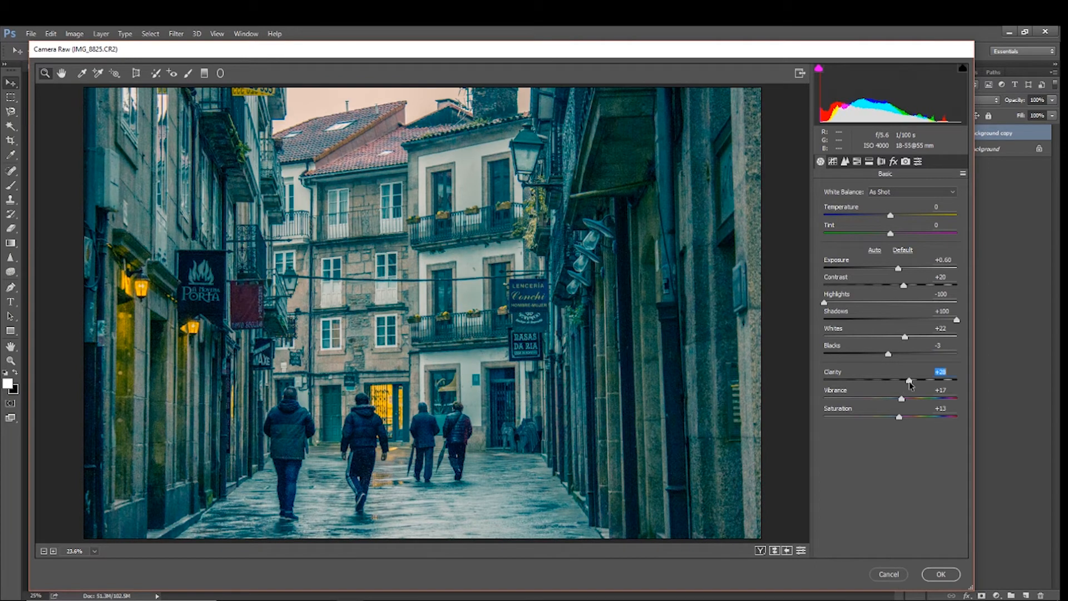
{"action": "left_click_drag", "start_coordinate": [902, 398], "coordinate": [909, 398]}
- Set Luminance noise reduction to 38 while viewing the walking figures up close
{"action": "left_click", "coordinate": [389, 429]}
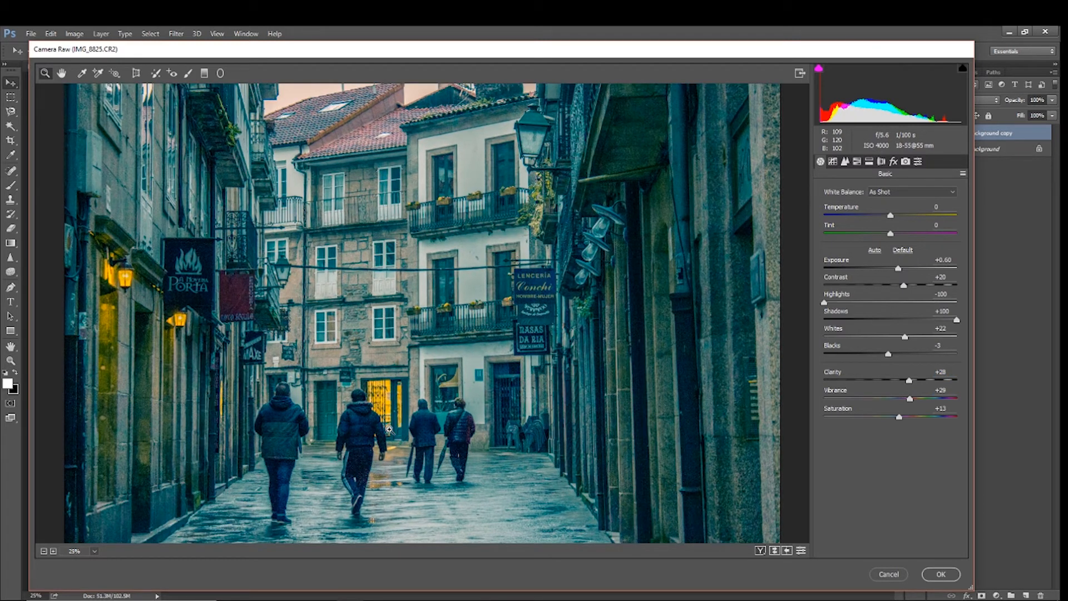
{"action": "left_click", "coordinate": [404, 410]}
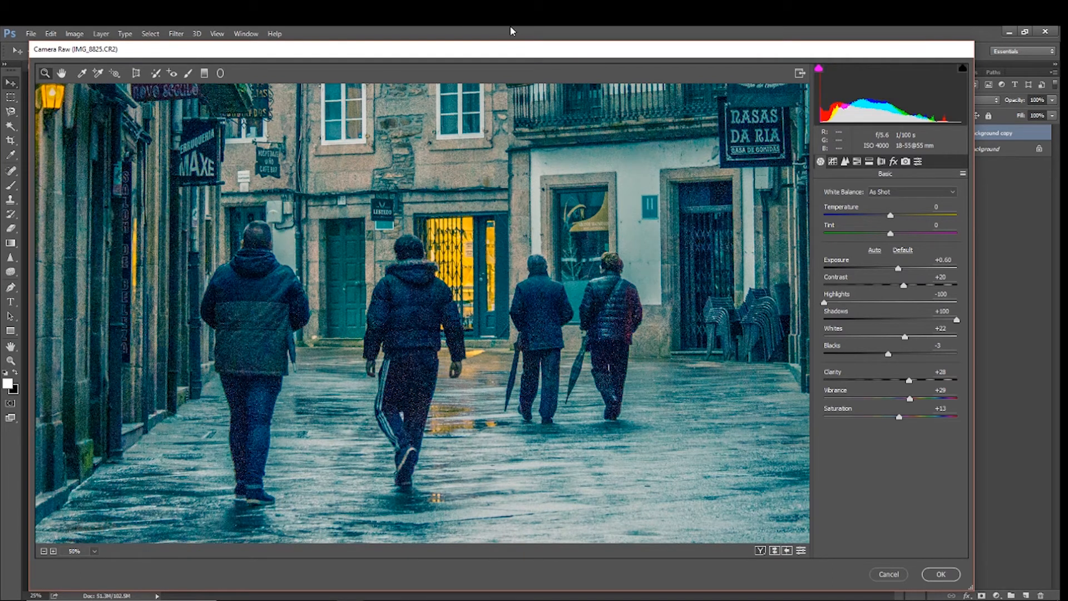
{"action": "left_click", "coordinate": [844, 162]}
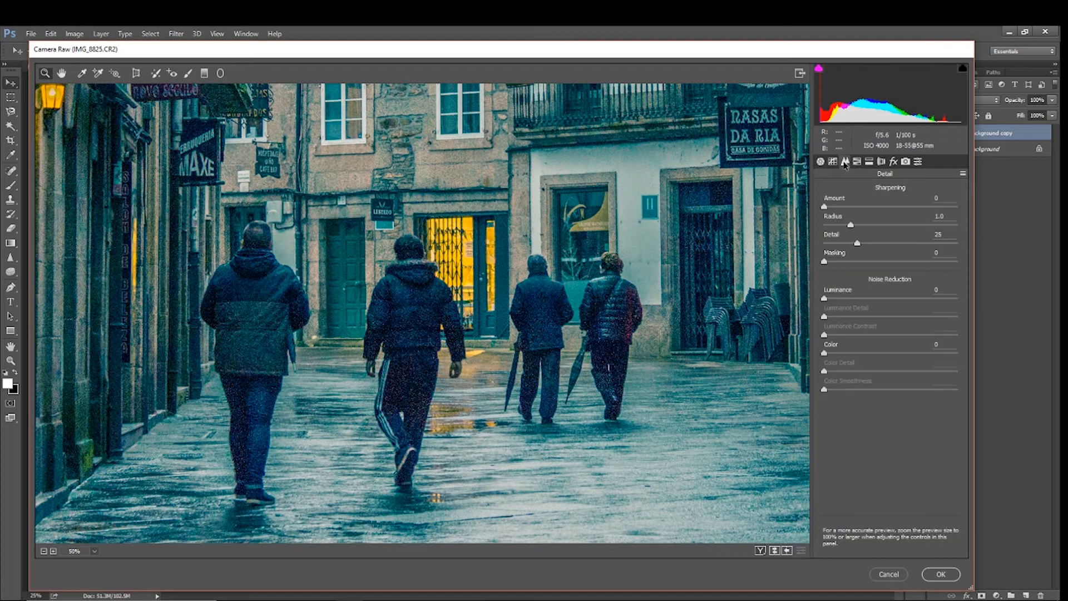
{"action": "left_click_drag", "start_coordinate": [827, 304], "coordinate": [877, 306]}
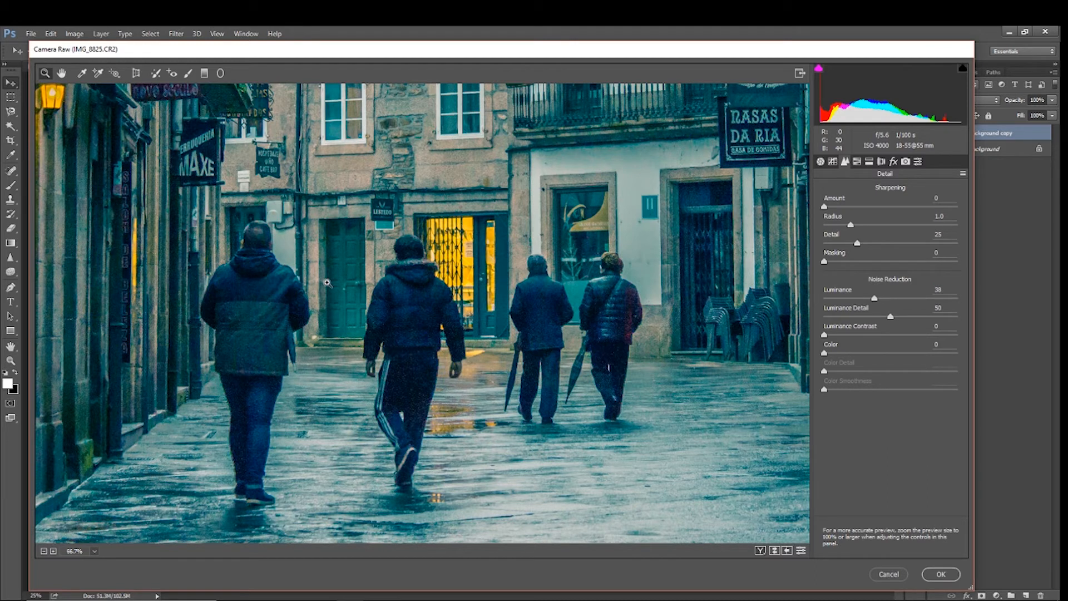
{"action": "left_click", "coordinate": [327, 283]}
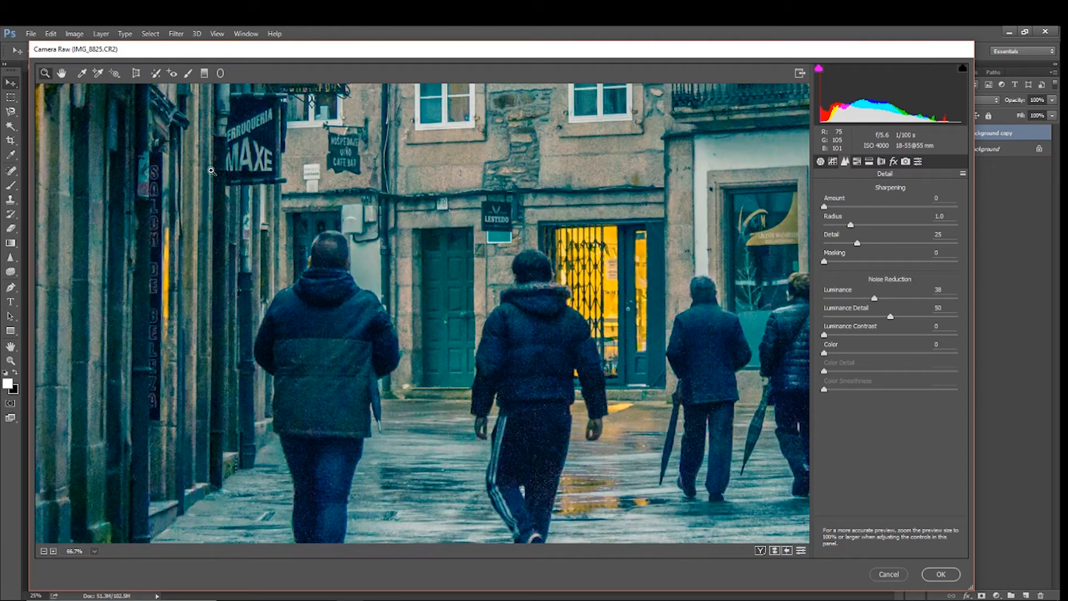
{"action": "left_click", "coordinate": [240, 182], "text": "alt"}
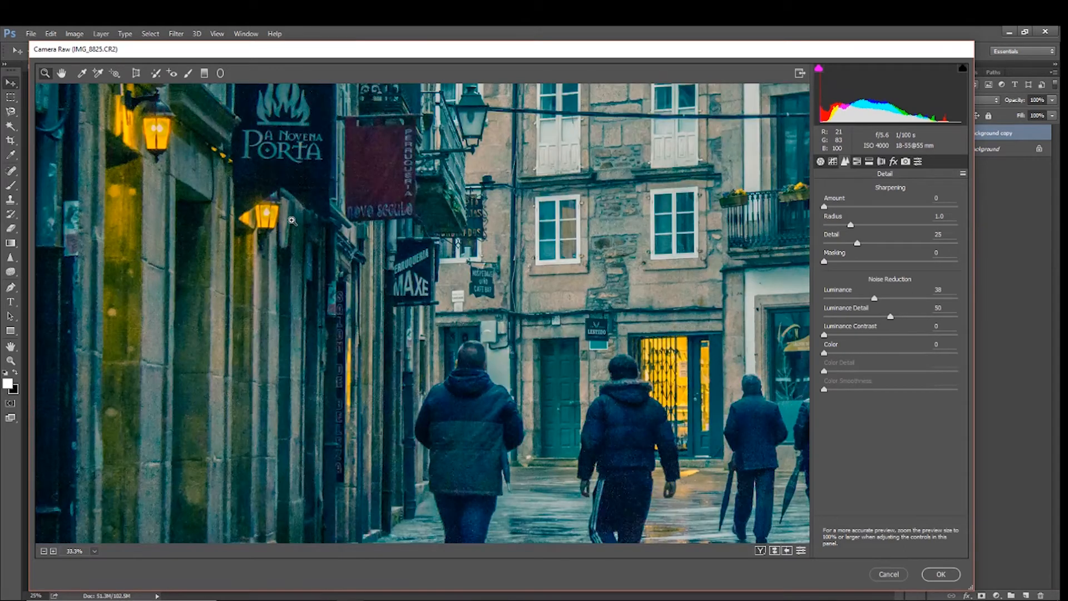
{"action": "left_click", "coordinate": [293, 221], "text": "alt"}
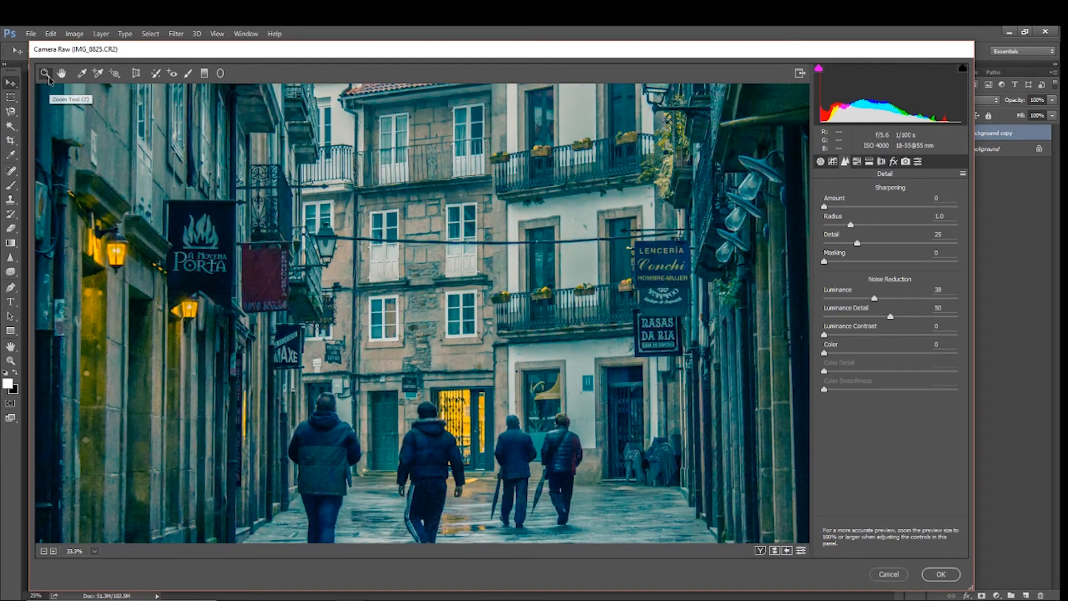
{"action": "left_click", "coordinate": [442, 340], "text": "alt"}
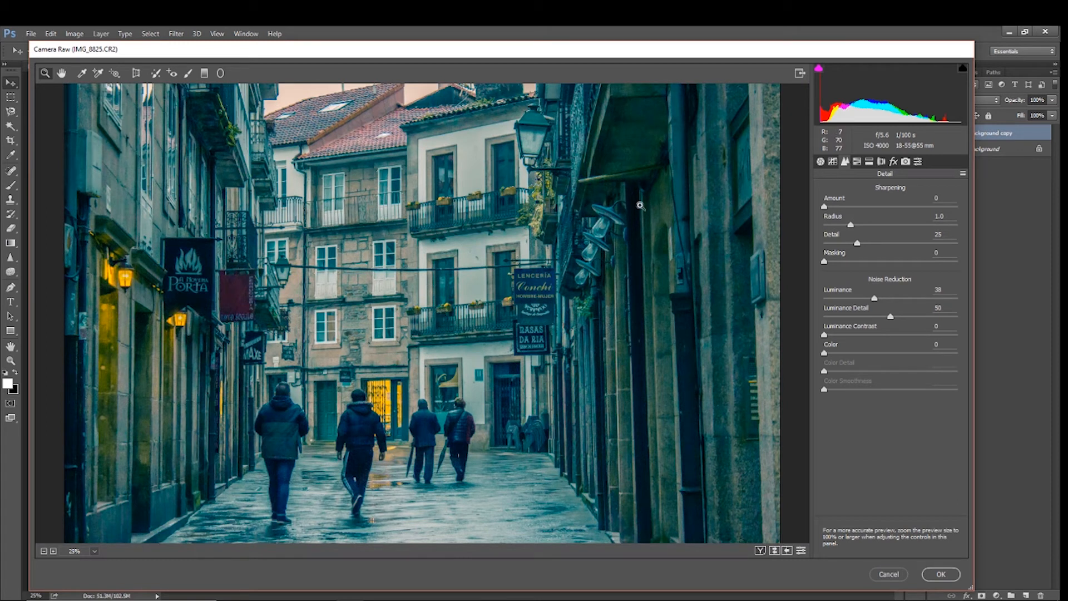
- Raise the Contrast slightly in the basic adjustments and apply the Camera Raw Filter
{"action": "left_click", "coordinate": [821, 162]}
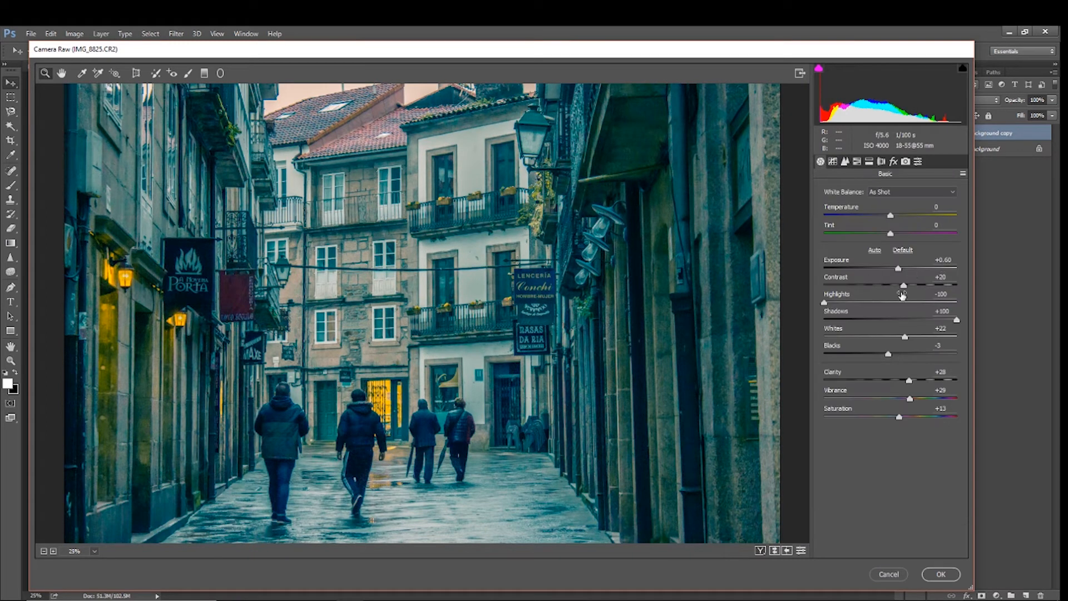
{"action": "left_click", "coordinate": [905, 285]}
{"action": "left_click_drag", "start_coordinate": [906, 287], "coordinate": [914, 285]}
{"action": "left_click", "coordinate": [937, 575]}
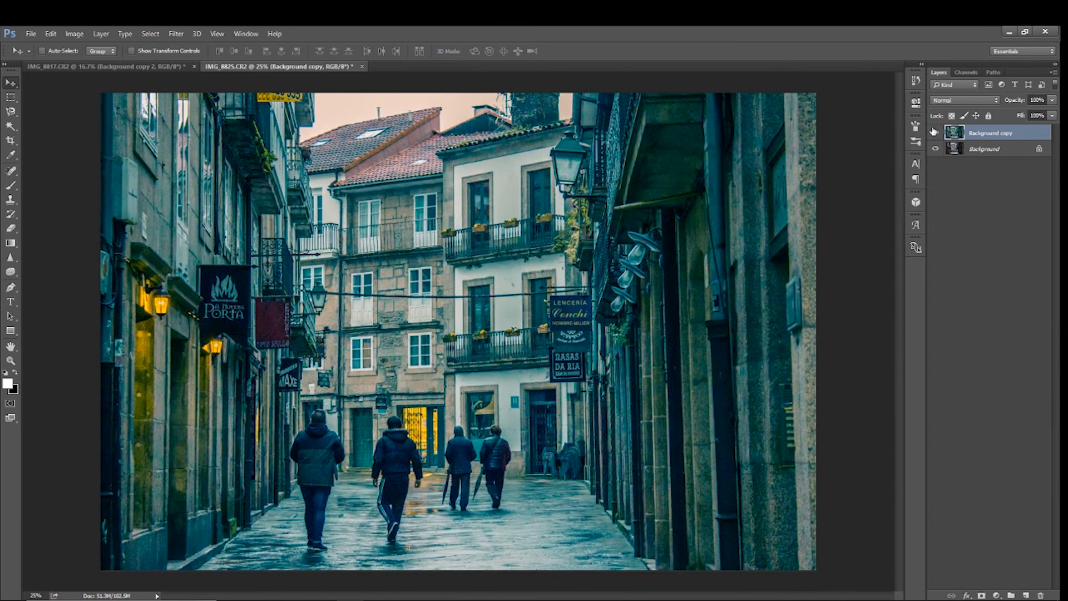
- Compare IMG_8825.CR2 before and after the filter by hiding and showing the Background copy layer
{"action": "left_click", "coordinate": [934, 133]}
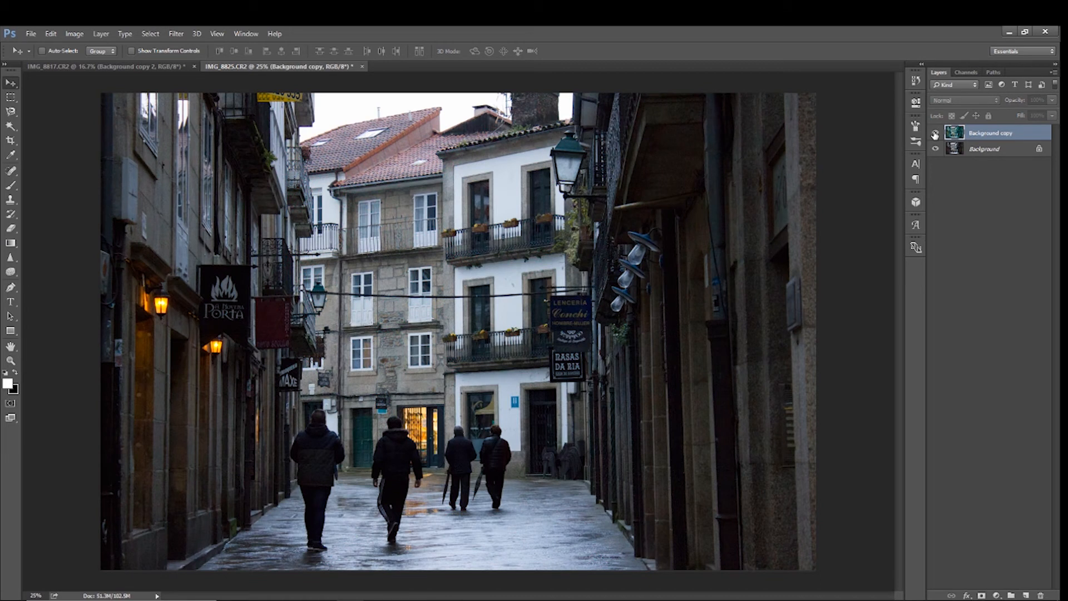
{"action": "left_click", "coordinate": [934, 133]}
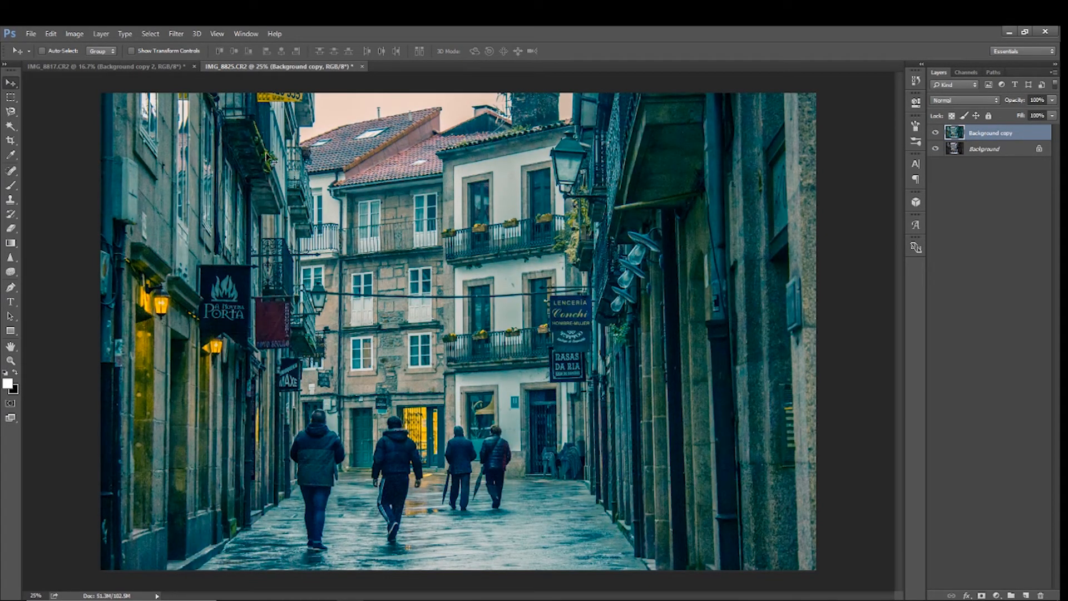
{"action": "left_click", "coordinate": [935, 134]}
{"action": "left_click", "coordinate": [935, 133]}
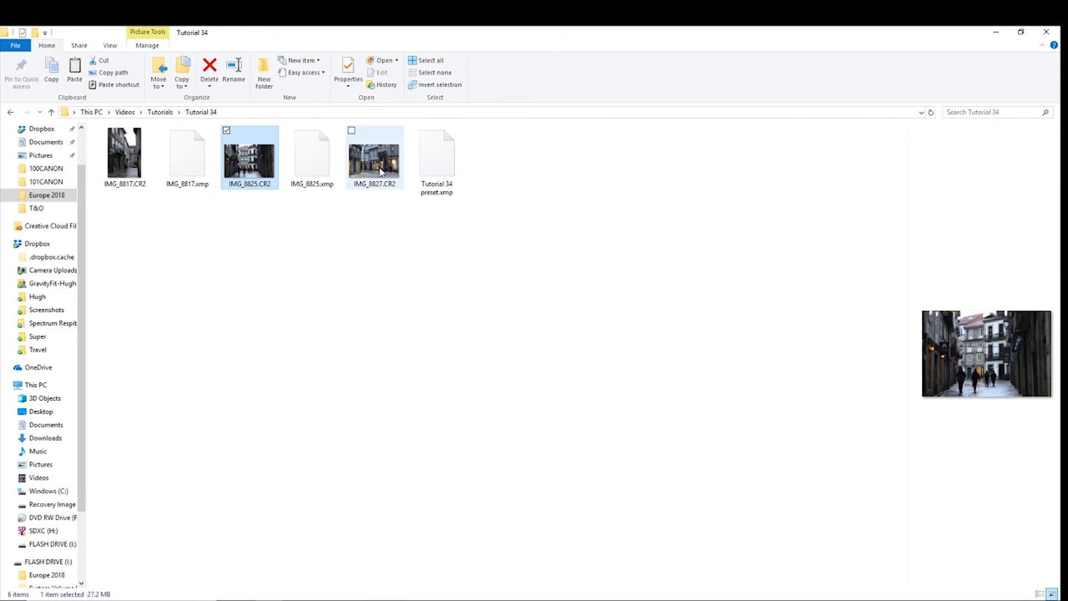
- Open IMG_8827.CR2 from the Tutorial 34 folder in Photoshop without changing its raw settings
{"action": "right_click", "coordinate": [381, 169]}
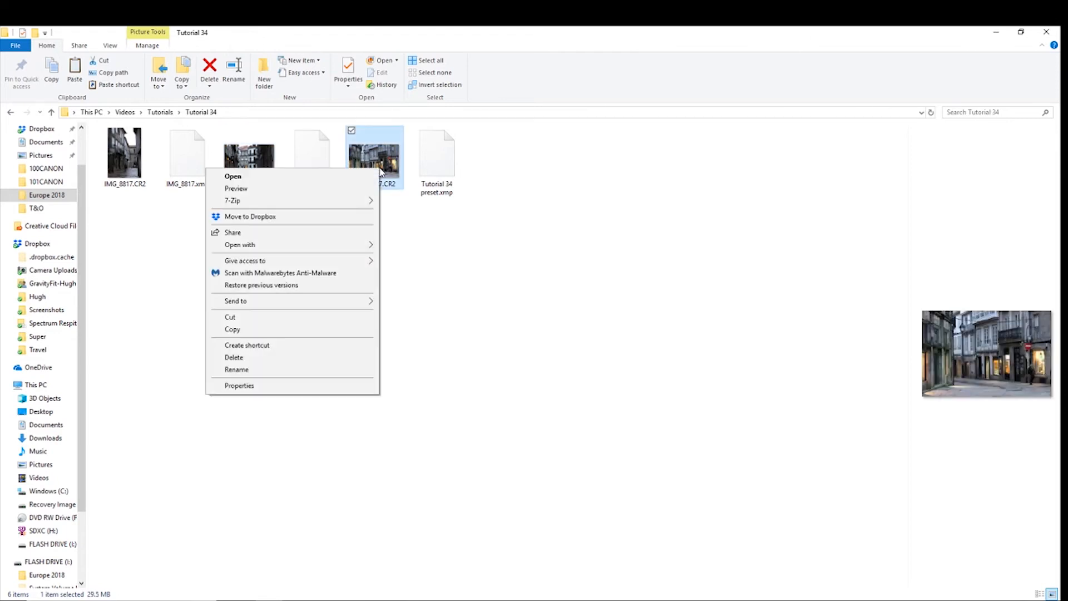
{"action": "mouse_move", "coordinate": [319, 243]}
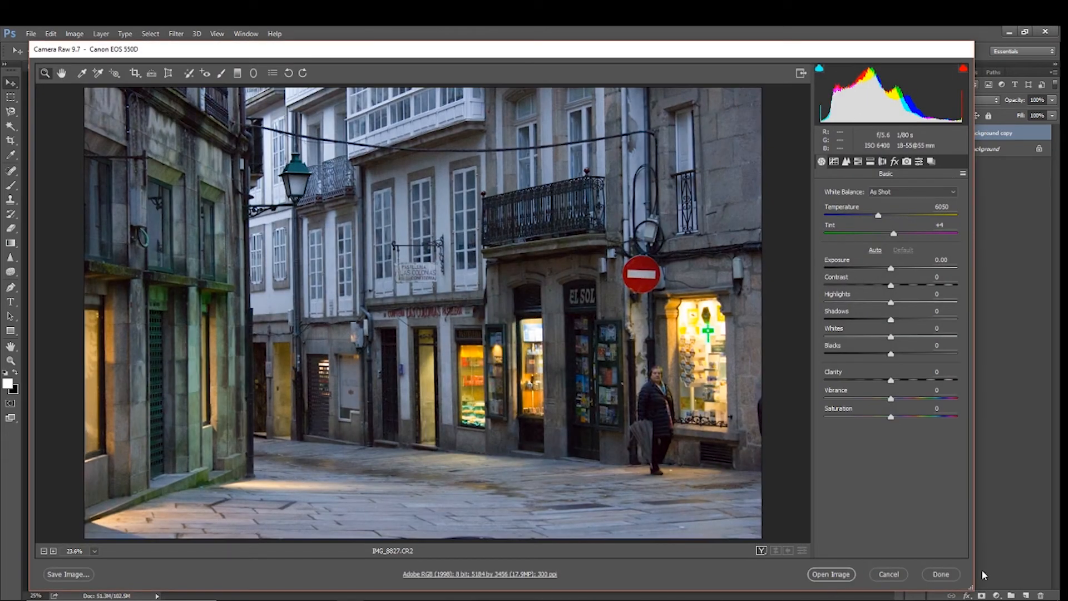
{"action": "left_click", "coordinate": [820, 572]}
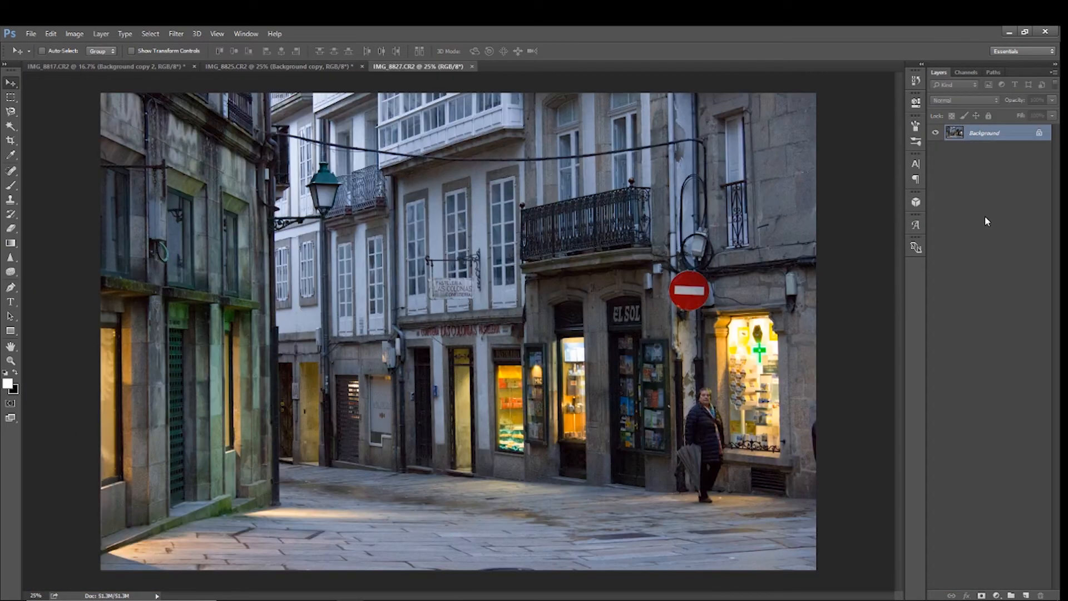
- Duplicate the Background layer of IMG_8827.CR2 and open the Camera Raw Filter on the copy
{"action": "left_click_drag", "start_coordinate": [1001, 137], "coordinate": [1026, 595]}
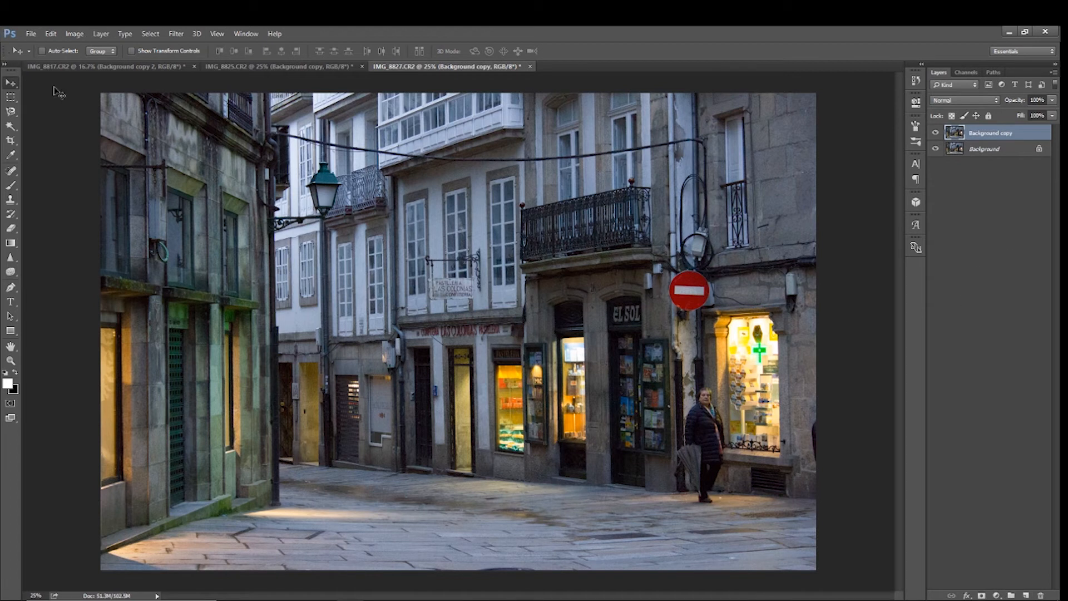
{"action": "left_click", "coordinate": [177, 33]}
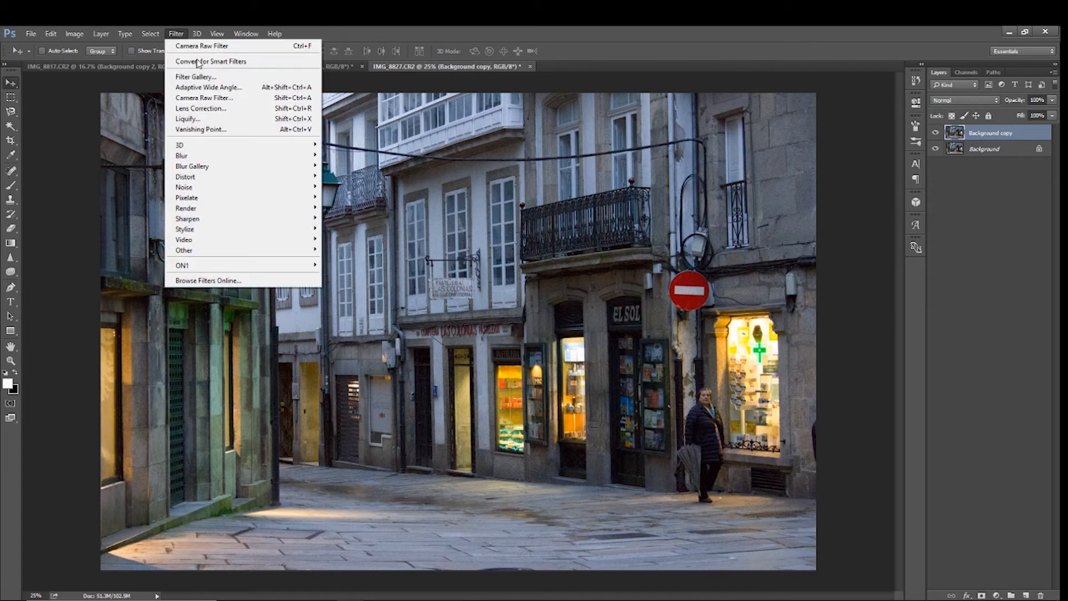
{"action": "left_click", "coordinate": [239, 99]}
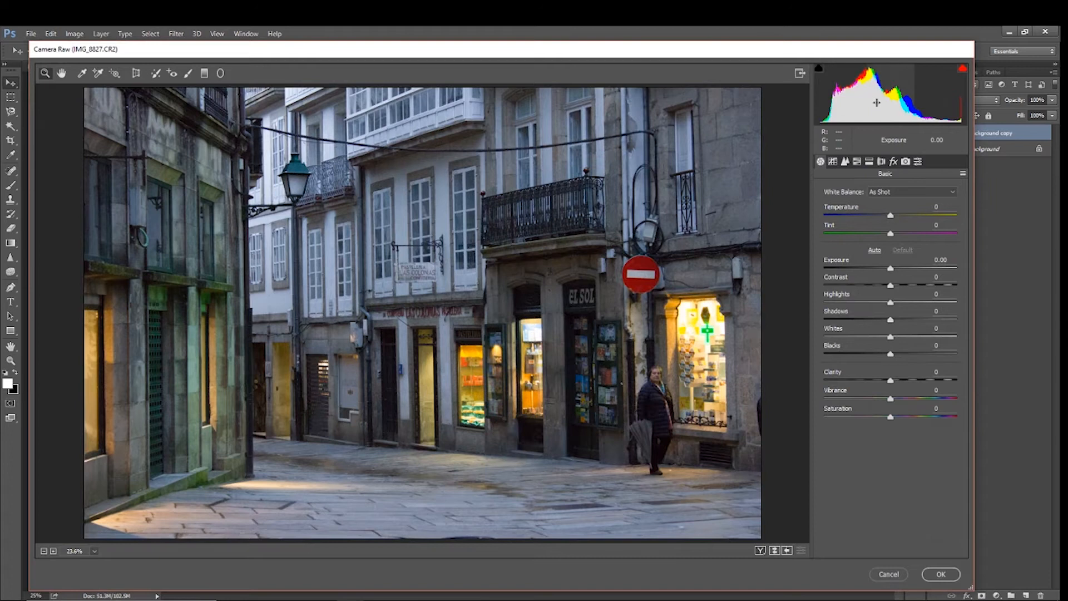
- Load the settings file "Tutorial 34 preset.xmp" onto the photo and apply the filter
{"action": "left_click", "coordinate": [963, 174]}
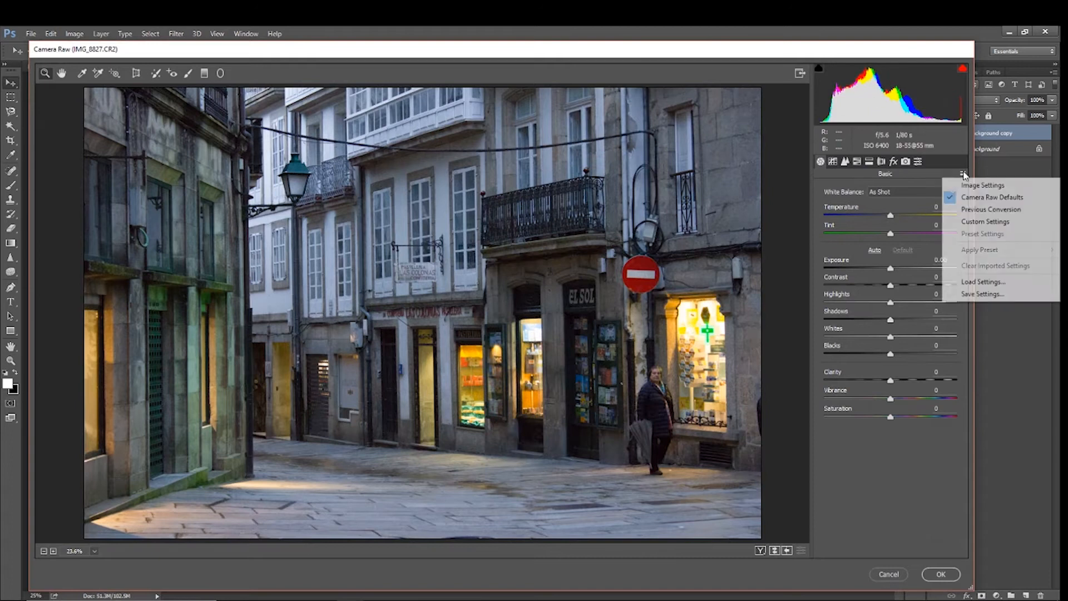
{"action": "left_click", "coordinate": [968, 287]}
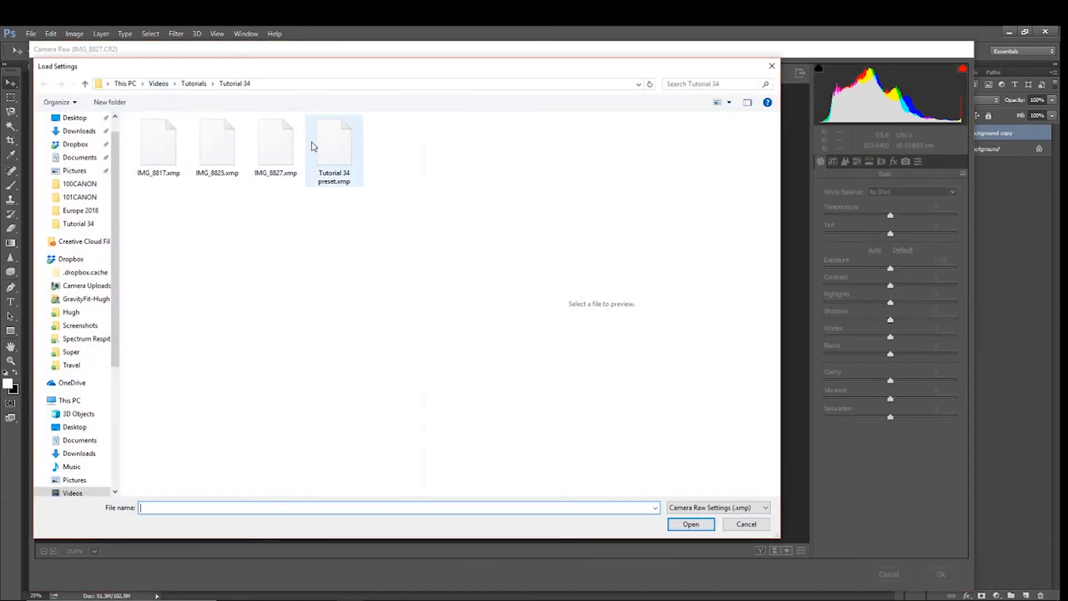
{"action": "double_click", "coordinate": [335, 152]}
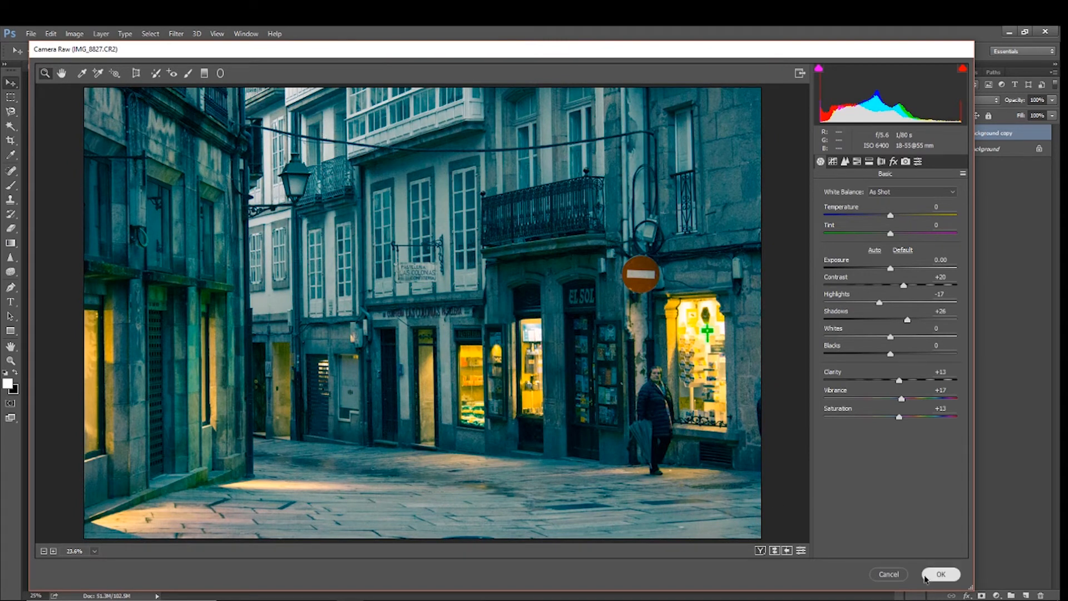
{"action": "left_click", "coordinate": [925, 576]}
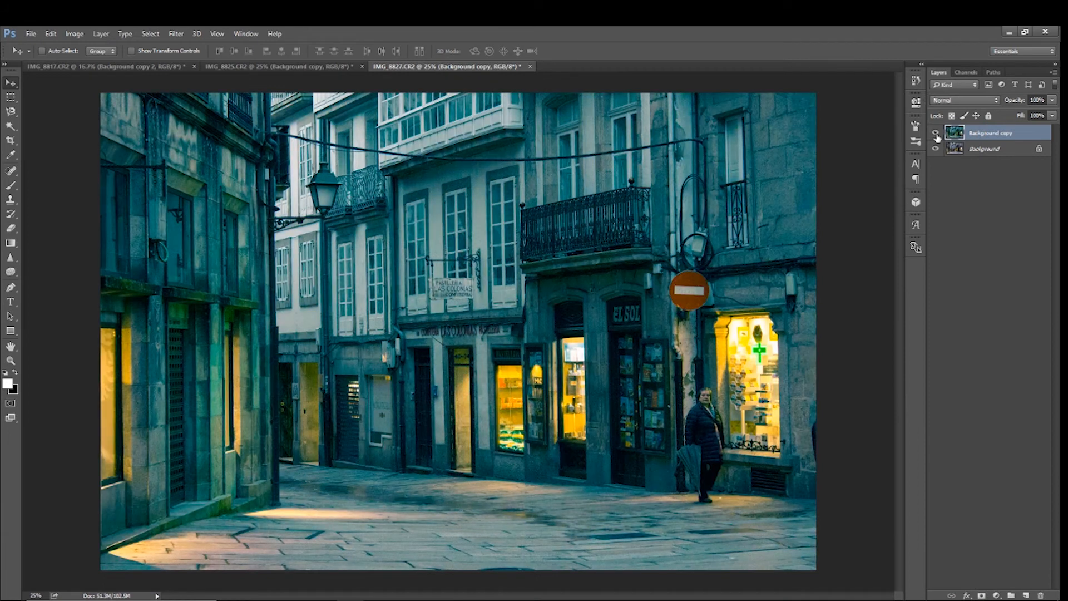
- Compare IMG_8827.CR2 with and without the preset by repeatedly hiding and showing the Background copy layer
{"action": "left_click", "coordinate": [935, 134]}
{"action": "left_click", "coordinate": [935, 134]}
{"action": "left_click", "coordinate": [935, 134]}
{"action": "left_click", "coordinate": [935, 134]}
{"action": "left_click", "coordinate": [936, 134]}
{"action": "left_click", "coordinate": [935, 134]}
{"action": "left_click", "coordinate": [936, 134]}
{"action": "left_click", "coordinate": [935, 134]}
{"action": "left_click", "coordinate": [935, 134]}
{"action": "left_click", "coordinate": [935, 134]}
{"action": "left_click", "coordinate": [935, 134]}
{"action": "left_click", "coordinate": [936, 134]}
- Reopen the Camera Raw Filter and set Exposure +0.15, Highlights -100, Shadows +100, Whites +32, Blacks -2, Clarity +13 and Vibrance +4
{"action": "left_click", "coordinate": [175, 34]}
{"action": "left_click", "coordinate": [203, 97]}
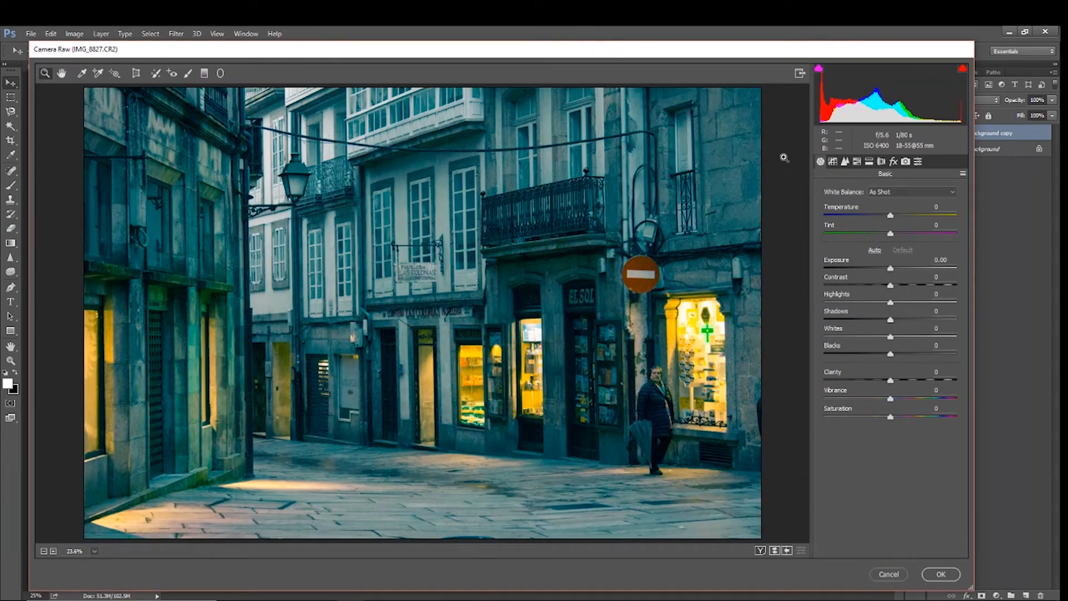
{"action": "left_click_drag", "start_coordinate": [890, 304], "coordinate": [957, 320]}
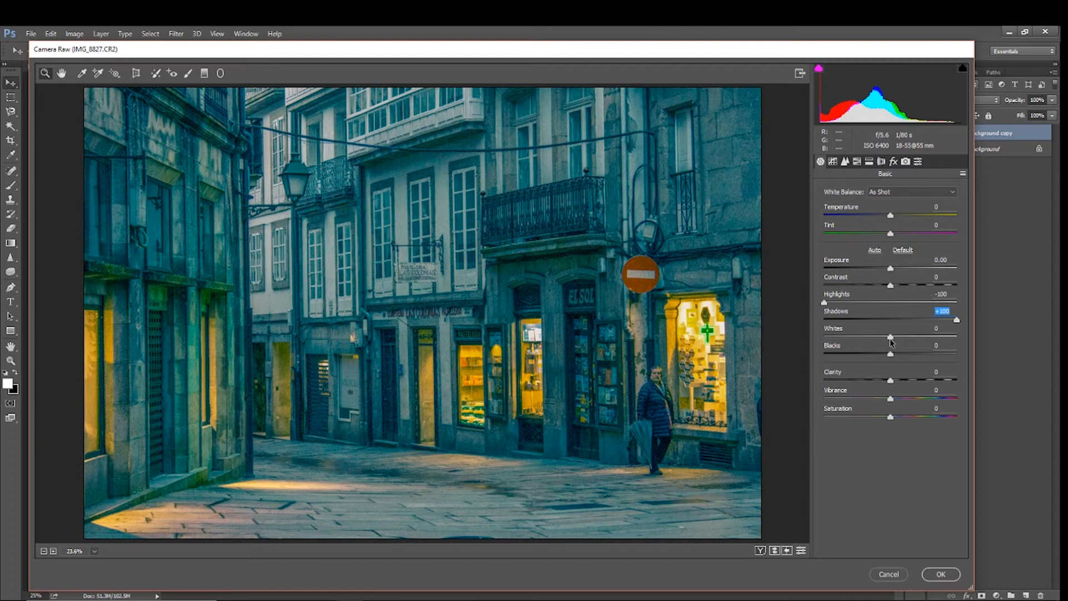
{"action": "left_click_drag", "start_coordinate": [890, 337], "coordinate": [905, 384]}
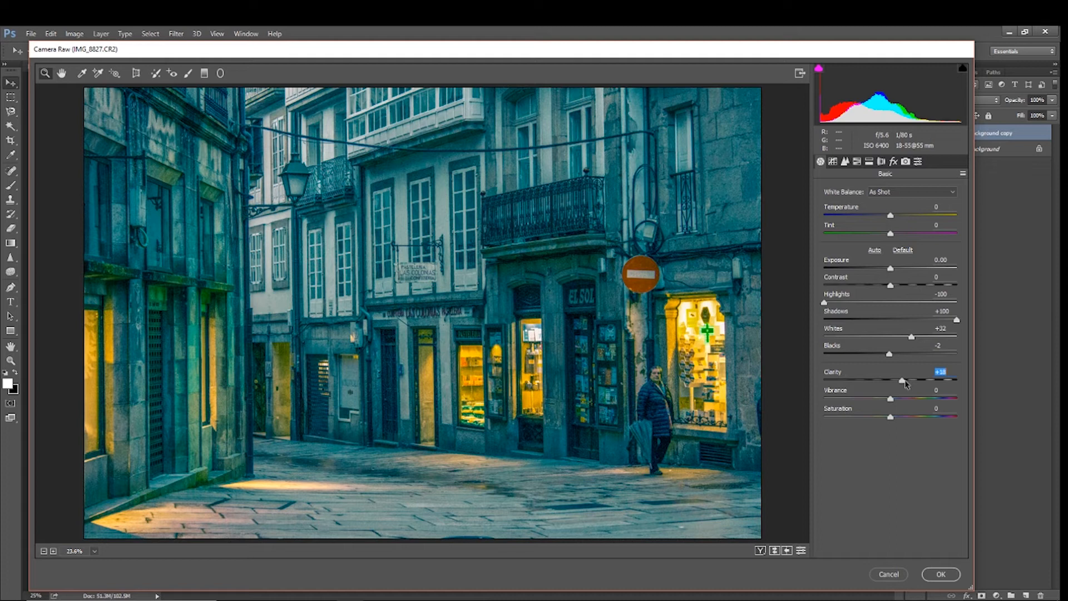
{"action": "left_click_drag", "start_coordinate": [902, 381], "coordinate": [893, 401]}
{"action": "left_click_drag", "start_coordinate": [891, 271], "coordinate": [893, 271]}
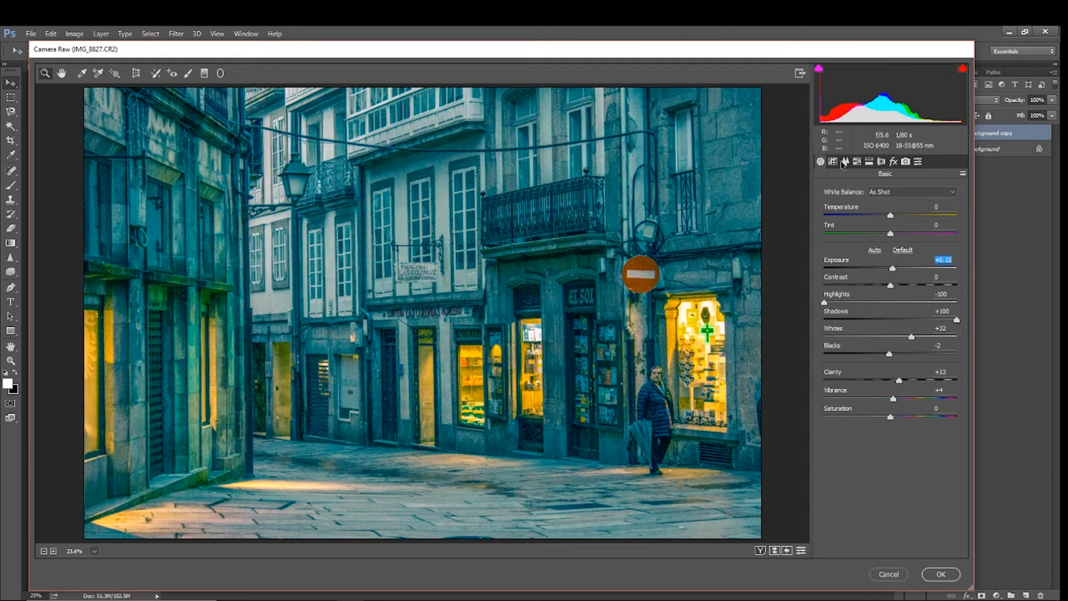
- Set Luminance noise reduction to 43 while viewing the person with the umbrella up close
{"action": "left_click", "coordinate": [845, 162]}
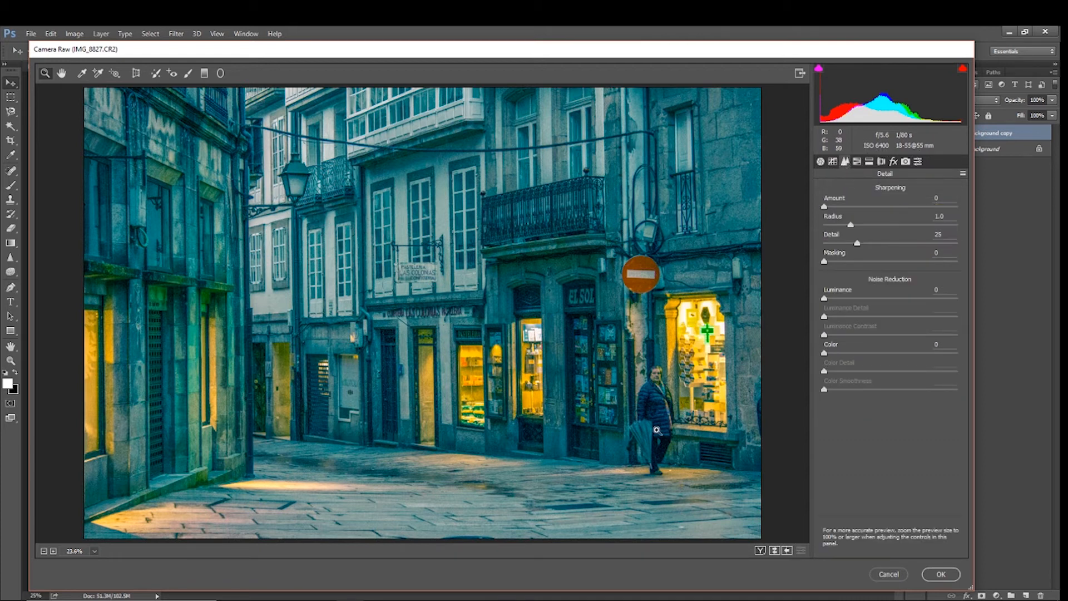
{"action": "left_click", "coordinate": [662, 389]}
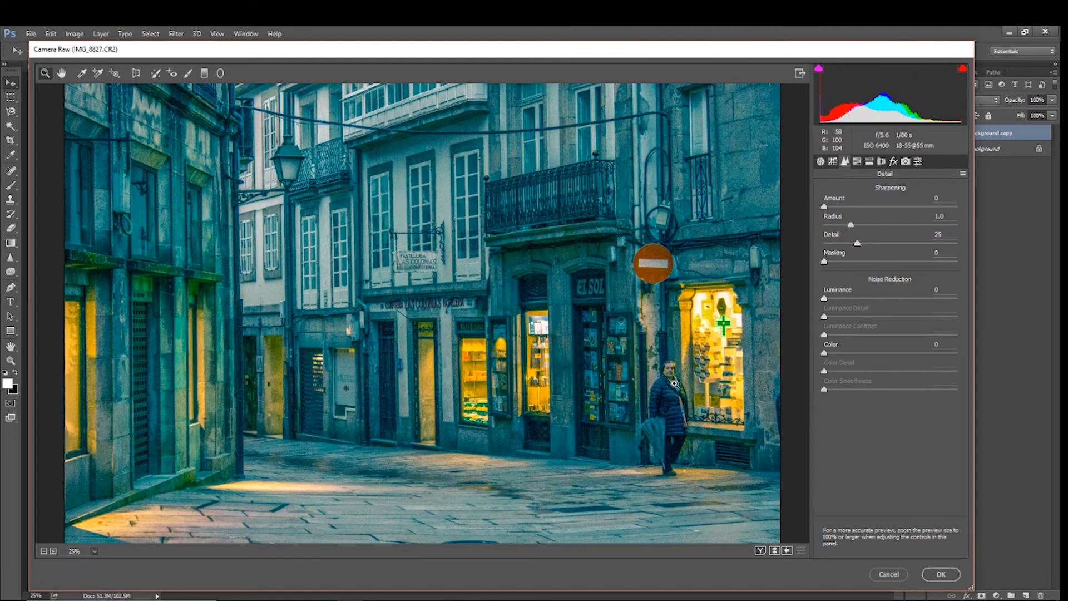
{"action": "left_click", "coordinate": [675, 383]}
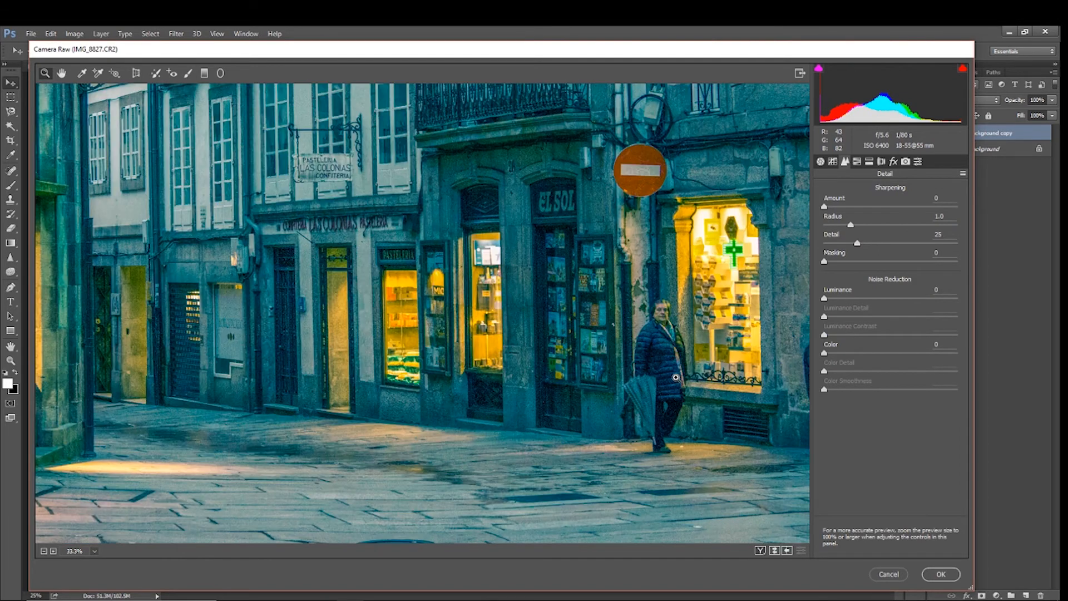
{"action": "left_click", "coordinate": [675, 336]}
{"action": "left_click", "coordinate": [801, 238]}
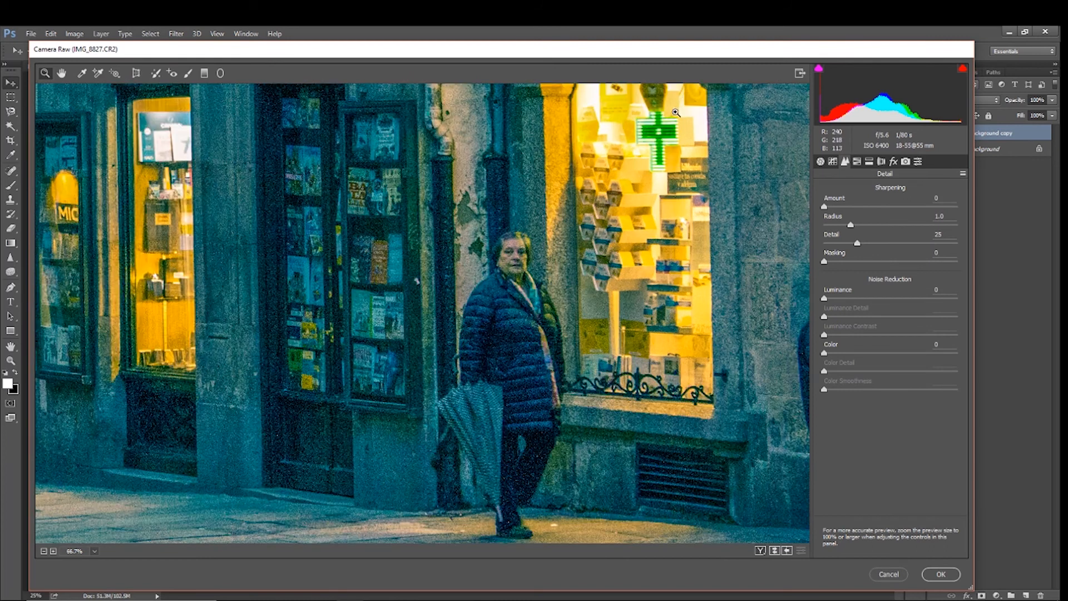
{"action": "left_click_drag", "start_coordinate": [825, 208], "coordinate": [824, 207]}
{"action": "left_click_drag", "start_coordinate": [826, 301], "coordinate": [871, 309]}
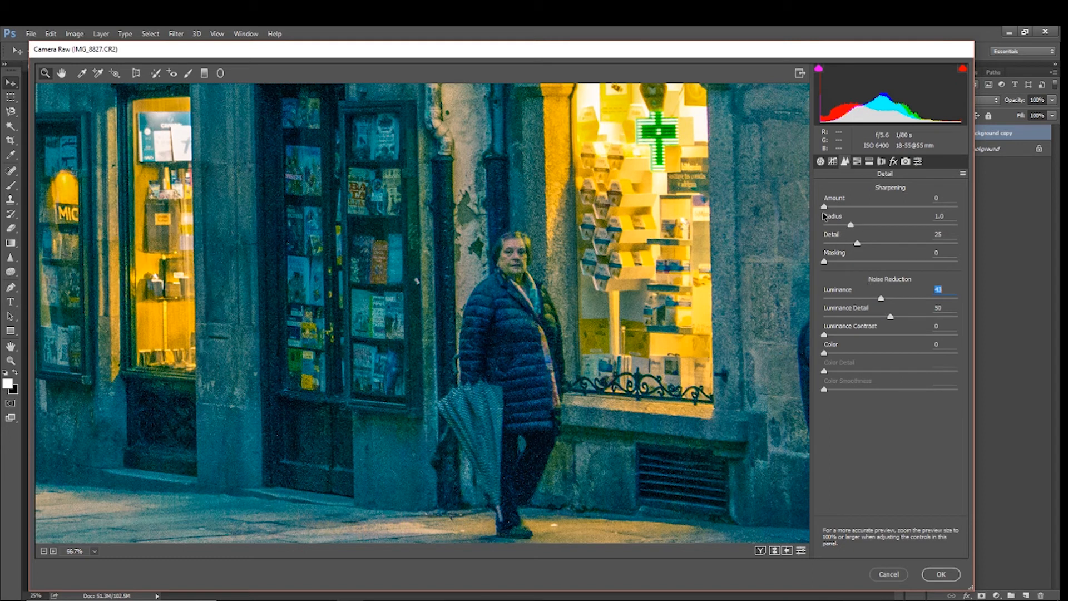
- Set sharpening Amount to 11 and Masking to 93, and noise reduction Luminance to 51 and Luminance Detail to 56
{"action": "left_click_drag", "start_coordinate": [826, 209], "coordinate": [836, 210]}
{"action": "left_click_drag", "start_coordinate": [832, 259], "coordinate": [948, 284]}
{"action": "left_click_drag", "start_coordinate": [880, 298], "coordinate": [898, 321]}
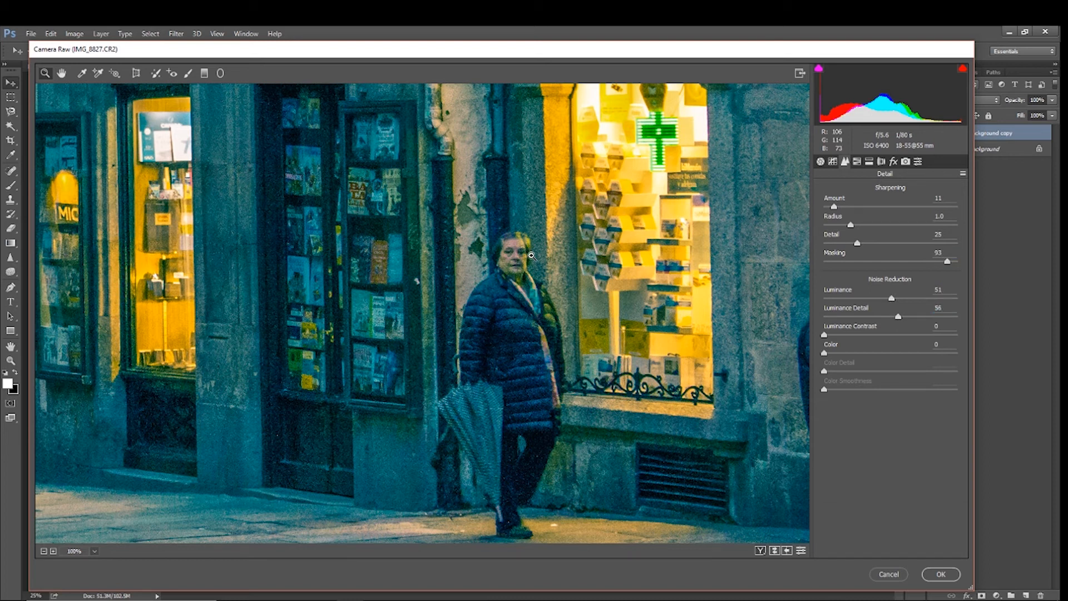
{"action": "left_click", "coordinate": [533, 260]}
{"action": "key", "text": "alt"}
{"action": "left_click", "coordinate": [394, 302], "text": "alt"}
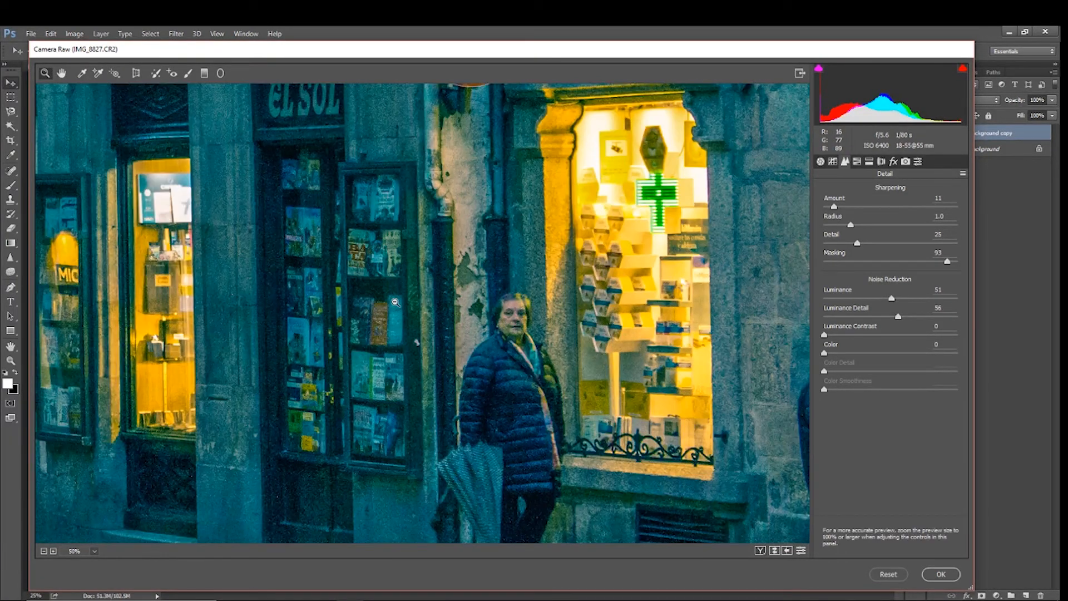
{"action": "left_click", "coordinate": [395, 303], "text": "alt"}
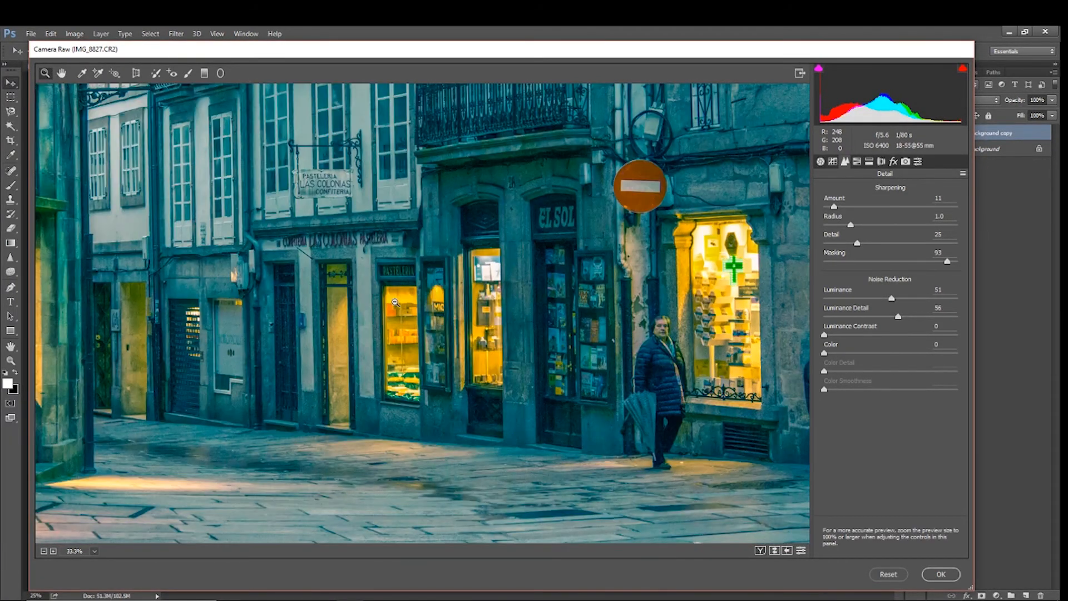
- Check the whole photo, apply the Camera Raw adjustments, and compare the result by hiding and showing the Background copy layer
{"action": "left_click", "coordinate": [394, 302], "text": "alt"}
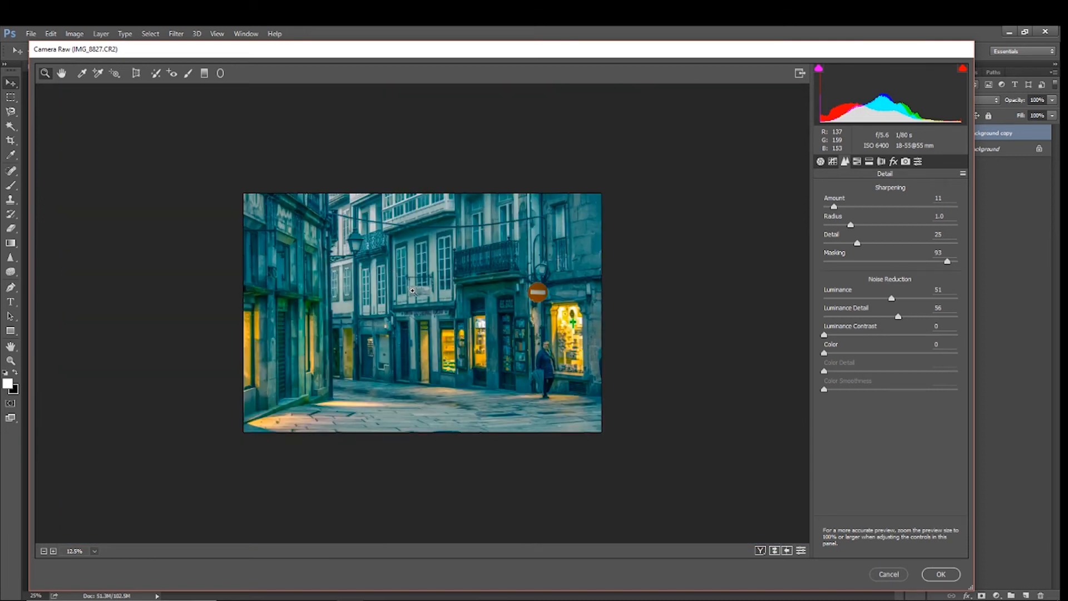
{"action": "left_click", "coordinate": [412, 290]}
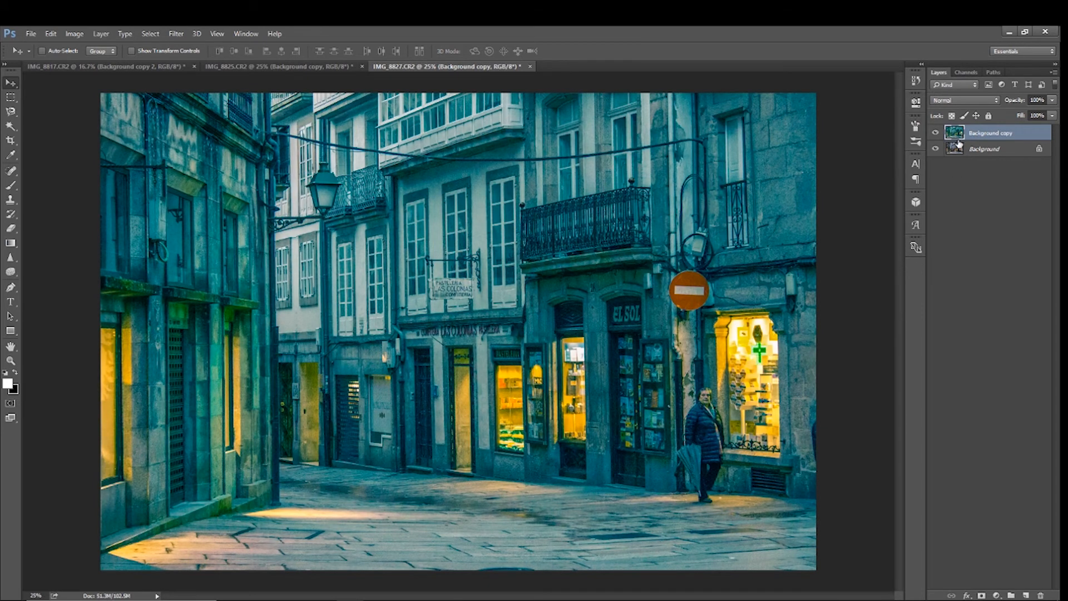
{"action": "left_click", "coordinate": [934, 133]}
{"action": "left_click", "coordinate": [935, 133]}
{"action": "left_click", "coordinate": [935, 133]}
{"action": "left_click", "coordinate": [935, 133]}
- Reduce the Background copy layer's opacity to 68%
{"action": "left_click", "coordinate": [1052, 101]}
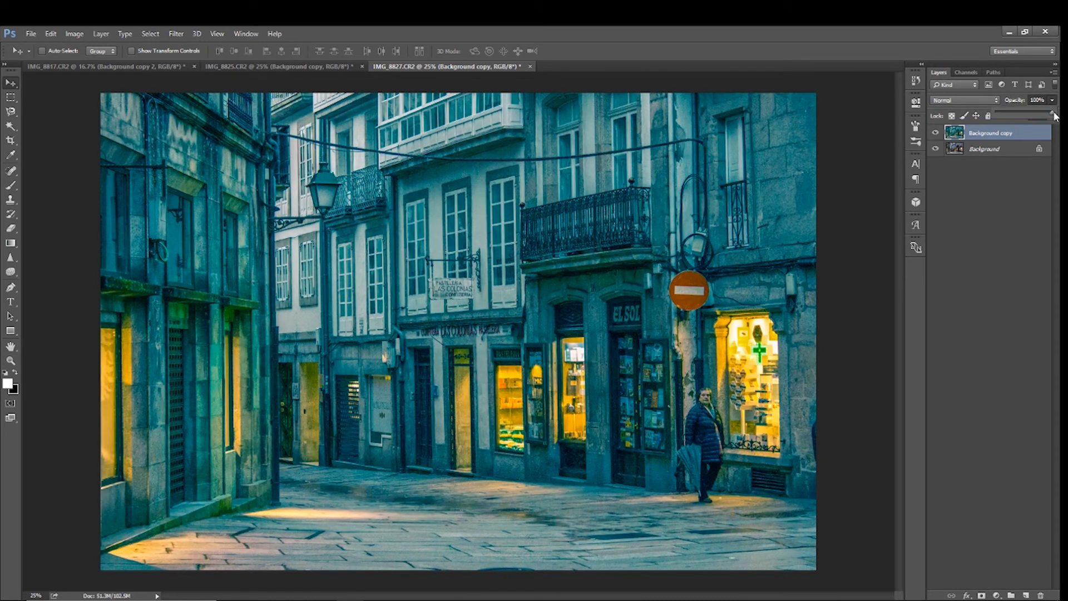
{"action": "left_click_drag", "start_coordinate": [1034, 114], "coordinate": [1020, 116]}
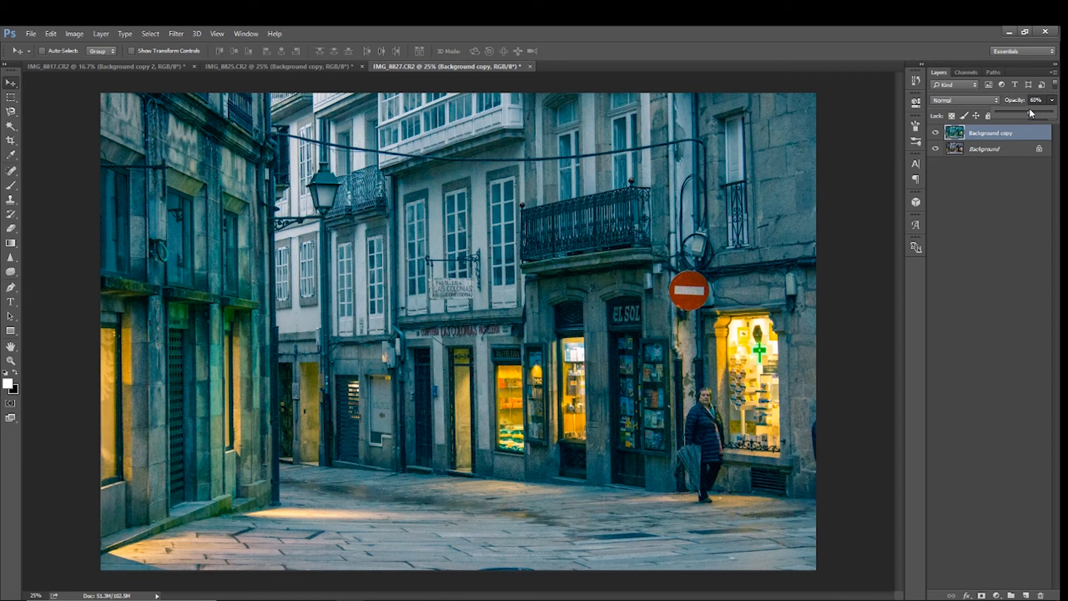
{"action": "left_click_drag", "start_coordinate": [1032, 109], "coordinate": [1034, 109]}
- Compare the reduced-opacity effect with the original by repeatedly hiding and showing the Background copy layer
{"action": "left_click", "coordinate": [936, 134]}
{"action": "left_click", "coordinate": [936, 134]}
{"action": "left_click", "coordinate": [936, 134]}
{"action": "left_click", "coordinate": [936, 134]}
{"action": "left_click", "coordinate": [936, 134]}
{"action": "left_click", "coordinate": [936, 134]}
{"action": "left_click", "coordinate": [936, 134]}
{"action": "left_click", "coordinate": [936, 134]}
- Add a Curves adjustment layer above Background copy and move the red channel's black point to input 10
{"action": "left_click", "coordinate": [996, 595]}
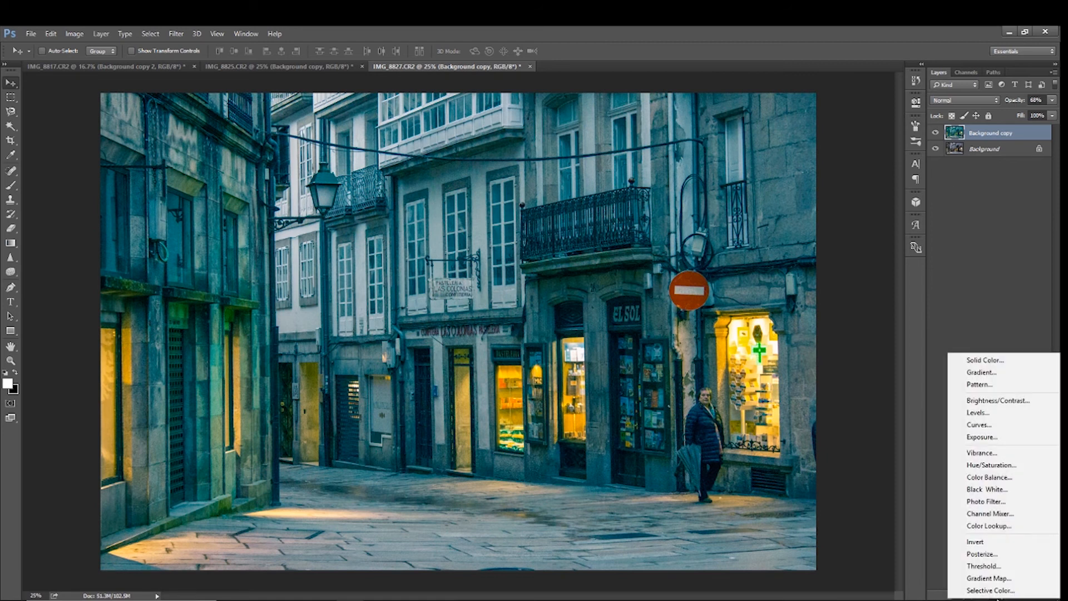
{"action": "left_click", "coordinate": [981, 426]}
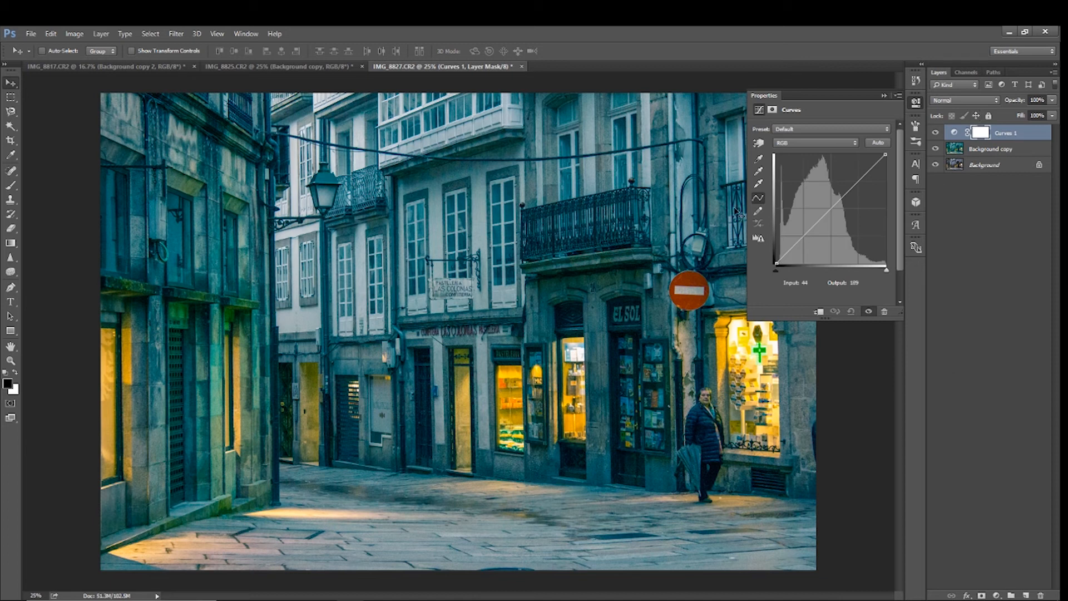
{"action": "left_click", "coordinate": [805, 144]}
{"action": "left_click", "coordinate": [799, 159]}
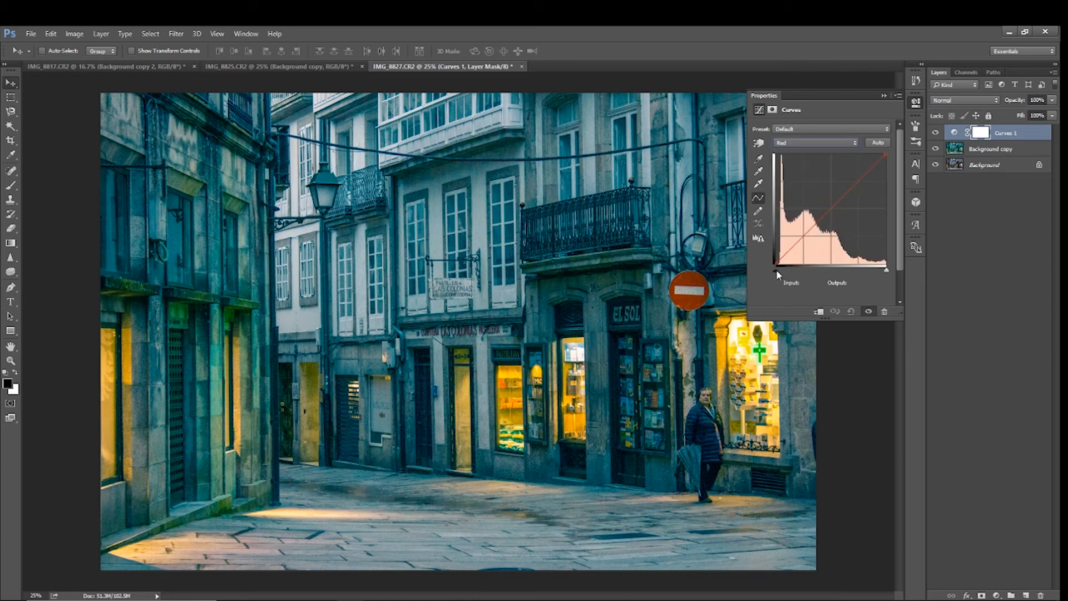
{"action": "left_click_drag", "start_coordinate": [776, 268], "coordinate": [776, 268]}
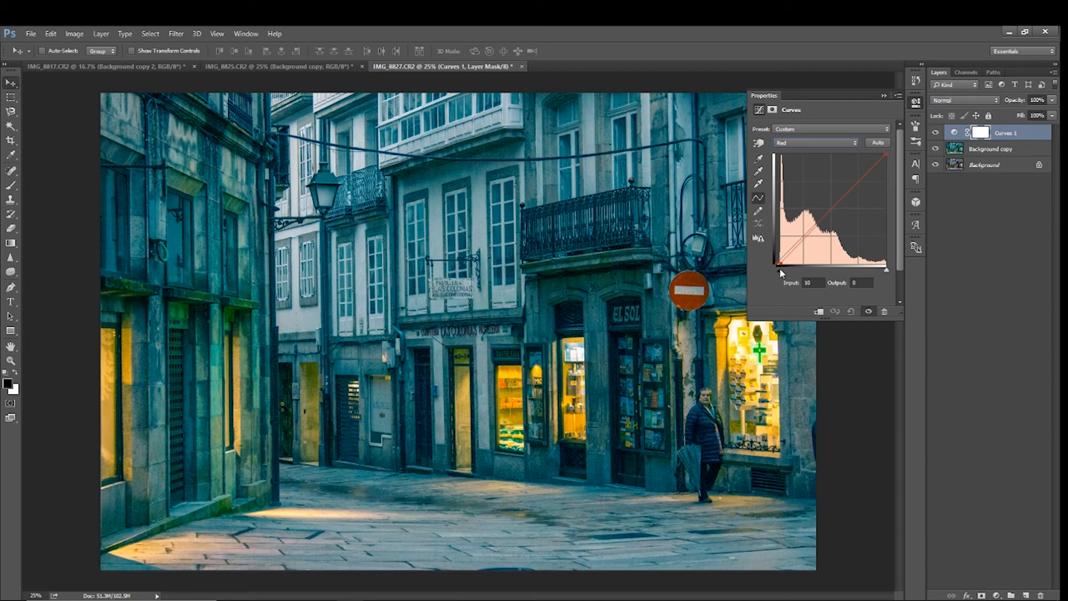
- Move the green channel's black point slightly inward and lower the highlight end of the blue channel's curve a little
{"action": "left_click", "coordinate": [811, 143]}
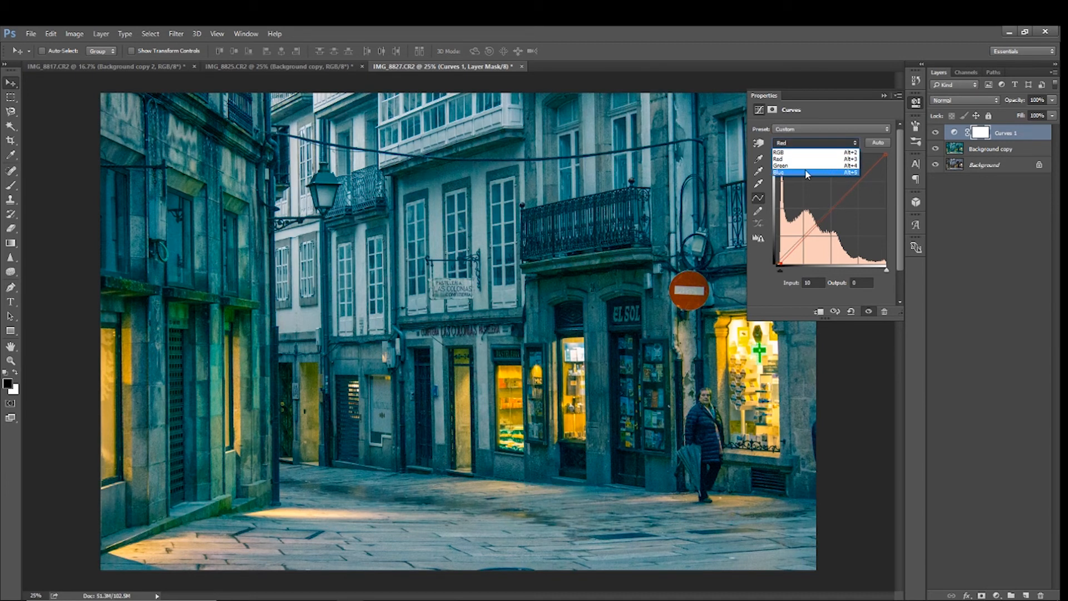
{"action": "left_click", "coordinate": [806, 166]}
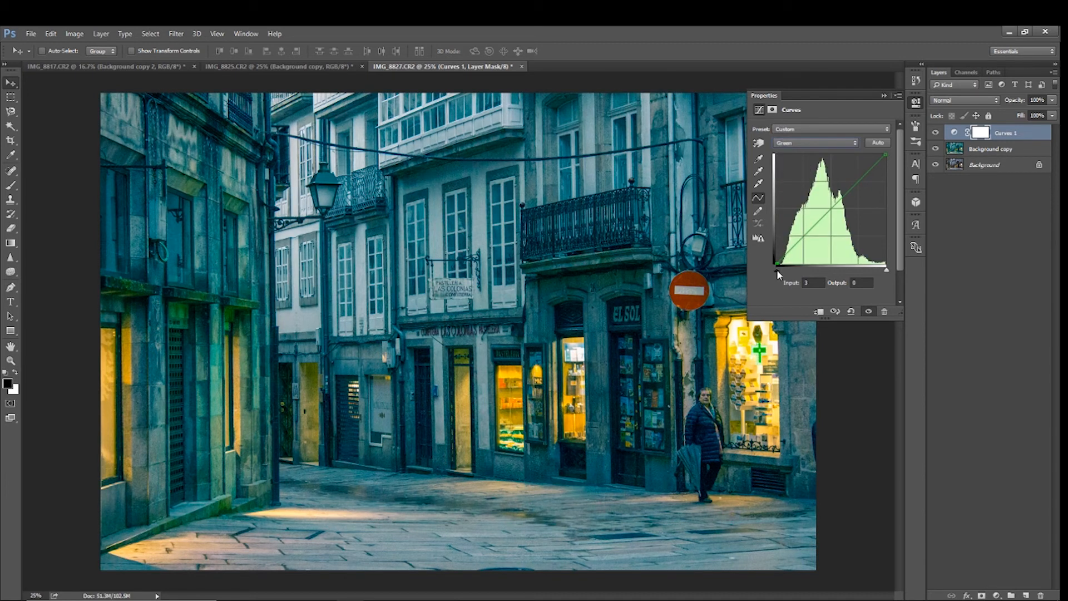
{"action": "left_click_drag", "start_coordinate": [778, 270], "coordinate": [779, 269]}
{"action": "left_click", "coordinate": [829, 144]}
{"action": "left_click", "coordinate": [822, 177]}
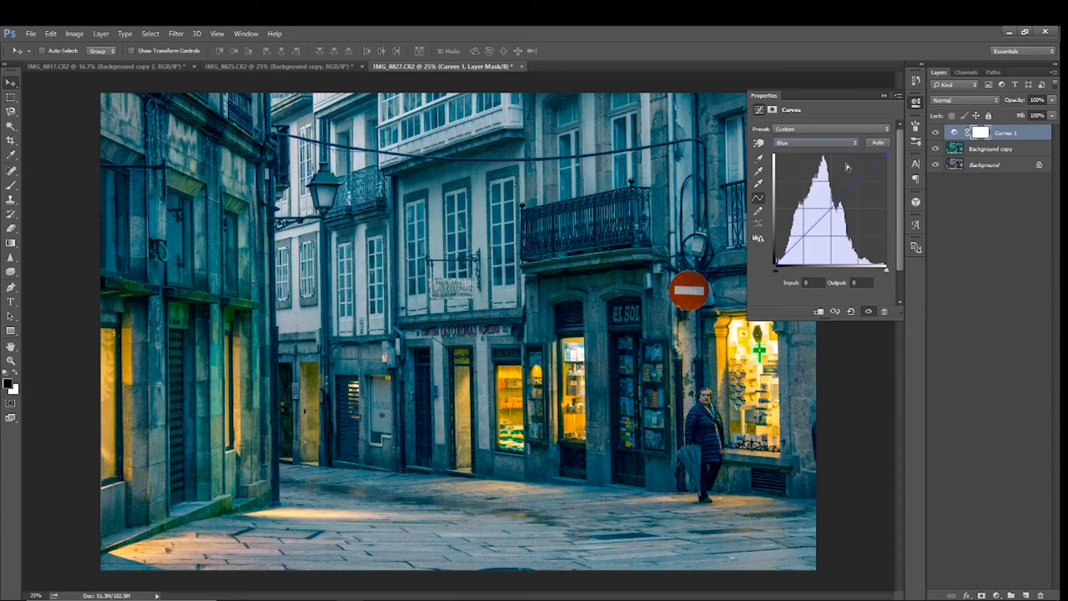
{"action": "left_click_drag", "start_coordinate": [886, 156], "coordinate": [892, 161]}
- Shape the RGB curve with a midtone point at input 115, output 132 and a shadow point at input 72, output 79
{"action": "left_click", "coordinate": [829, 141]}
{"action": "left_click", "coordinate": [817, 160]}
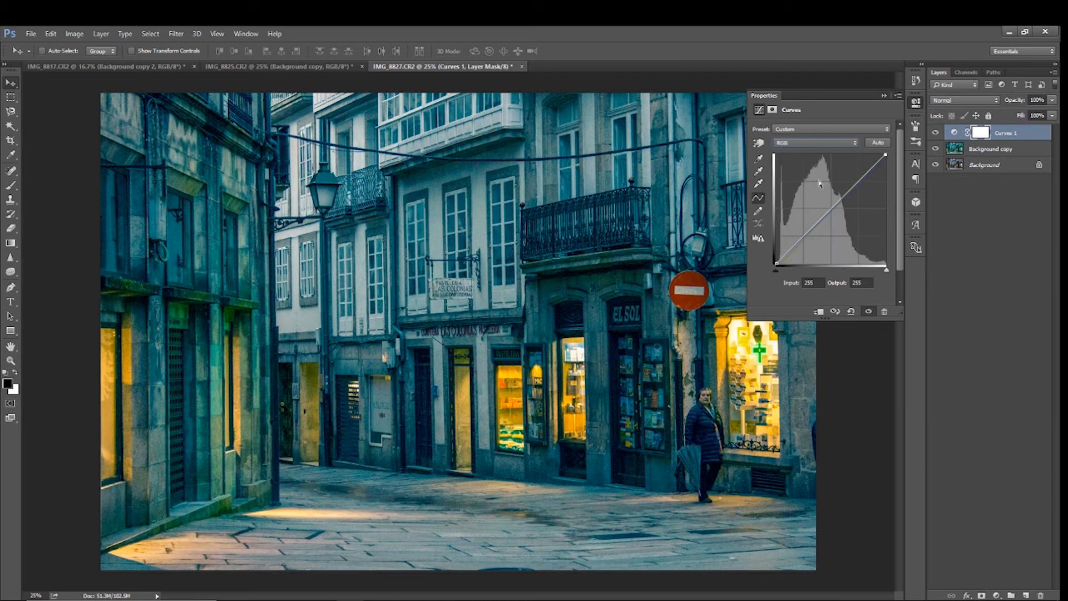
{"action": "left_click", "coordinate": [830, 210]}
{"action": "left_click_drag", "start_coordinate": [830, 210], "coordinate": [825, 206]}
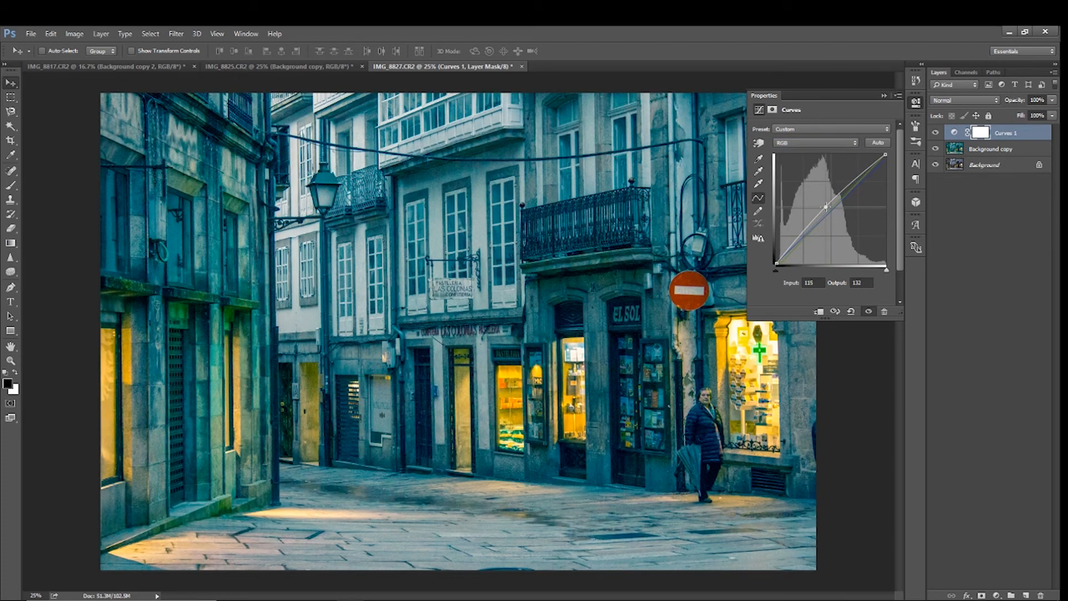
{"action": "left_click", "coordinate": [807, 228]}
{"action": "left_click_drag", "start_coordinate": [807, 227], "coordinate": [807, 230]}
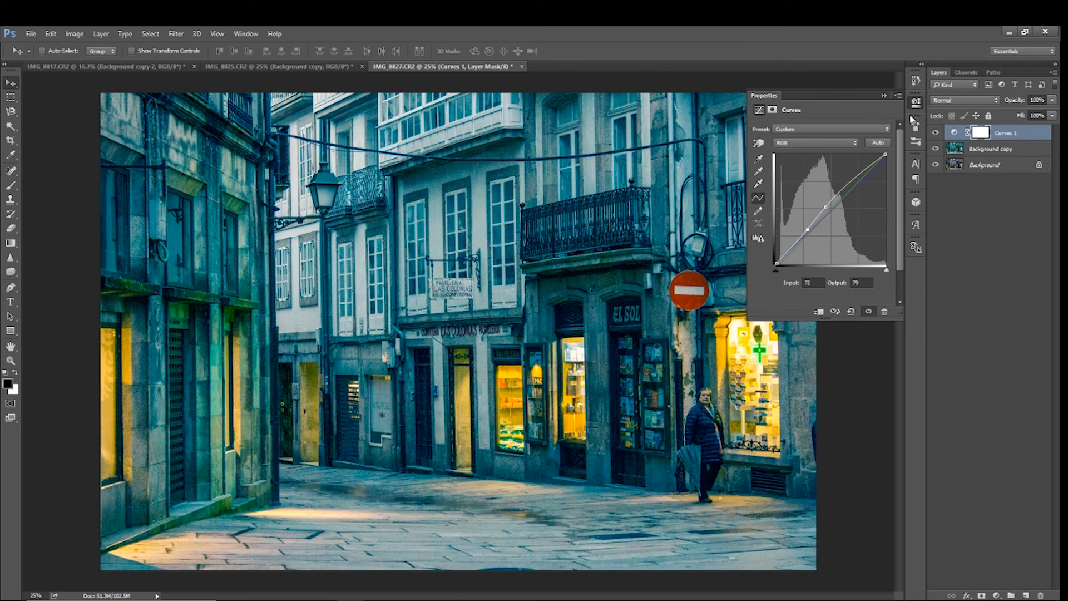
{"action": "left_click", "coordinate": [882, 97]}
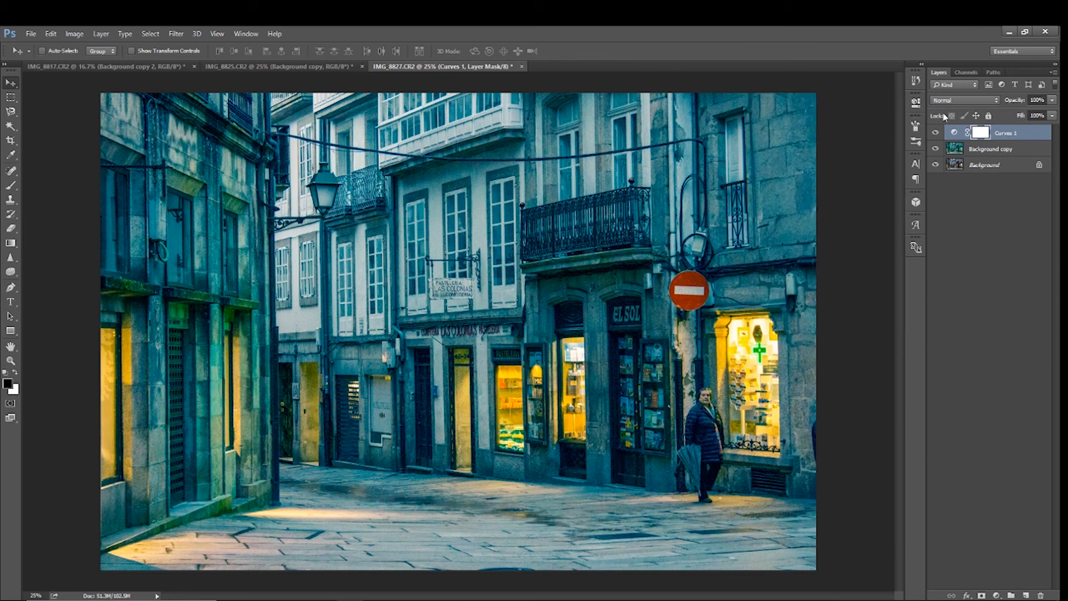
- Compare the photo with and without the Curves 1 adjustment by toggling that layer's visibility
{"action": "left_click", "coordinate": [934, 133]}
{"action": "left_click", "coordinate": [934, 133]}
{"action": "left_click", "coordinate": [935, 134]}
{"action": "left_click", "coordinate": [934, 134]}
{"action": "left_click", "coordinate": [934, 134]}
{"action": "left_click", "coordinate": [934, 134]}
- Add a Selective Color adjustment layer above Curves 1 and set Cyan to -20 for the Reds
{"action": "left_click", "coordinate": [996, 594]}
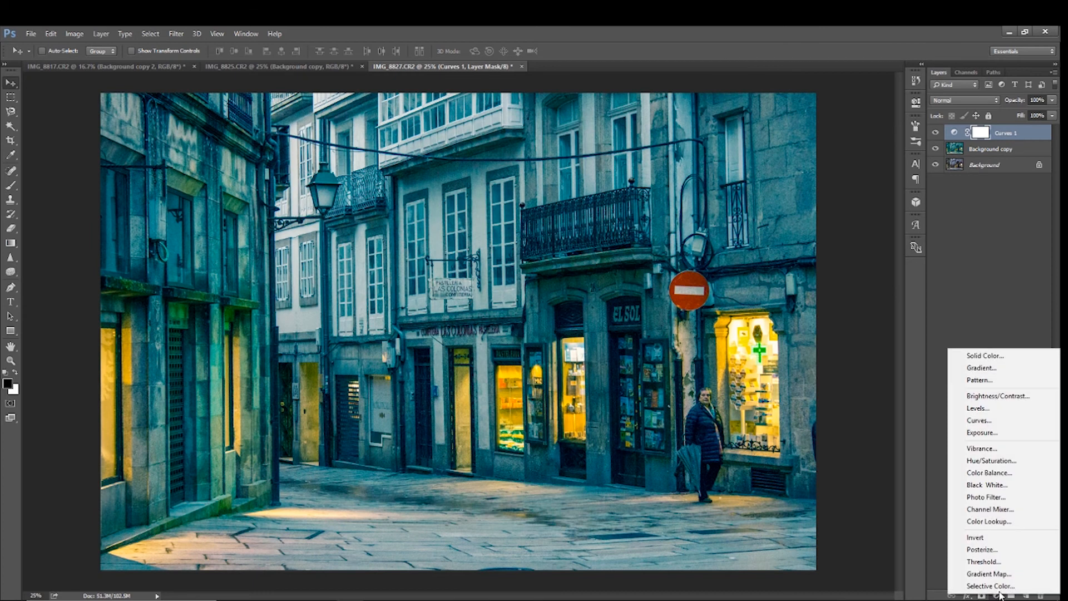
{"action": "left_click", "coordinate": [1000, 588]}
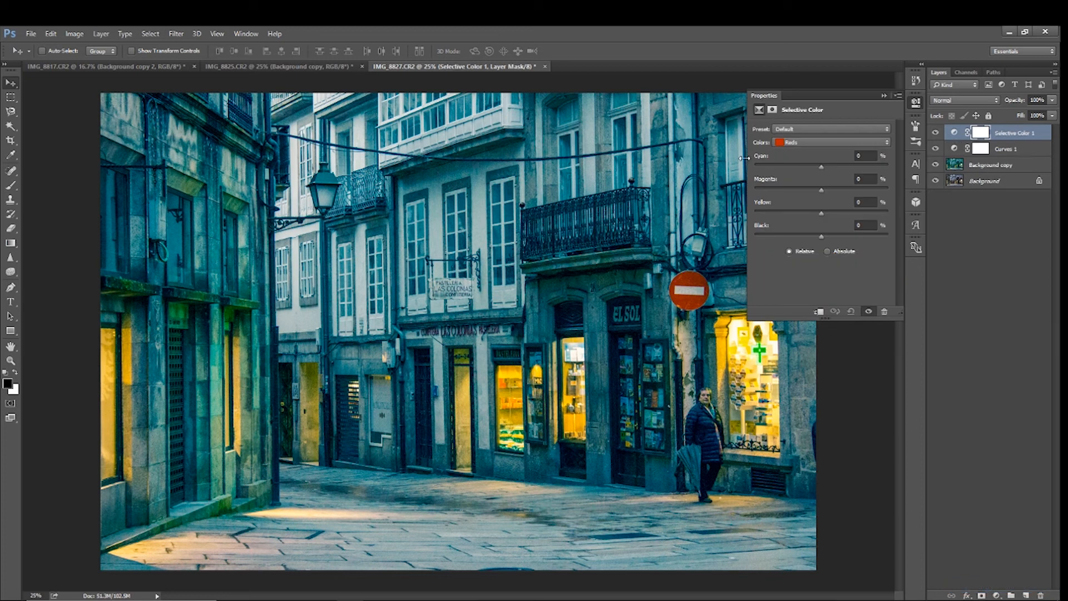
{"action": "left_click", "coordinate": [822, 166]}
{"action": "type", "text": "-20"}
{"action": "key", "text": "Tab"}
- Switch the Selective Color adjustment to another color range and enter +20 and -20 for two successive ink amounts
{"action": "left_click", "coordinate": [804, 142]}
{"action": "left_click", "coordinate": [804, 181]}
{"action": "type", "text": "+20"}
{"action": "key", "text": "Tab"}
{"action": "type", "text": "-20"}
{"action": "left_click", "coordinate": [883, 96]}
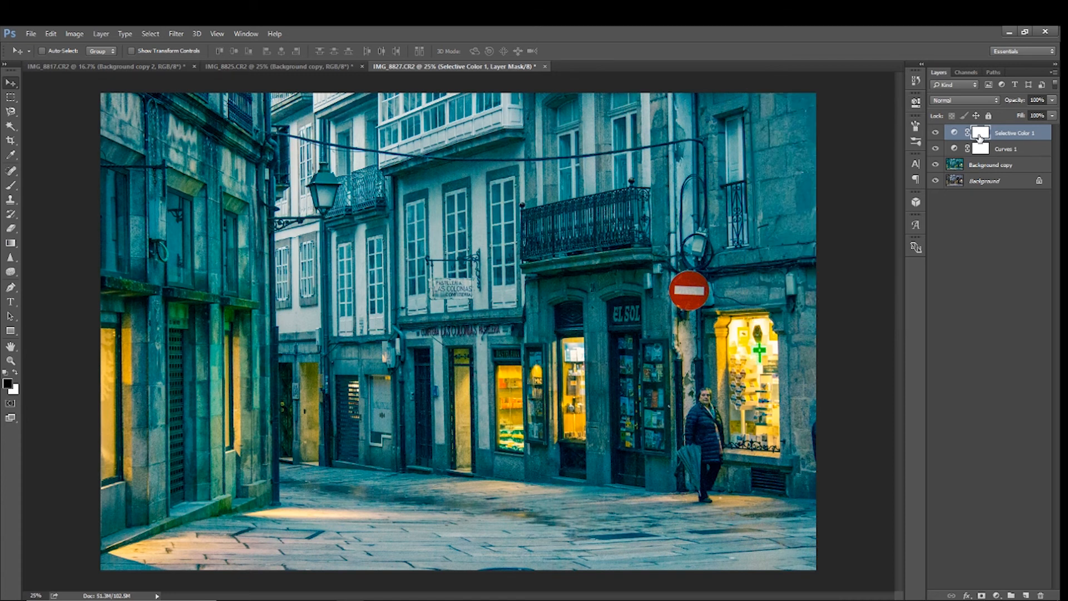
- Compare the photo with and without the Selective Color 1 adjustment by repeatedly toggling its visibility
{"action": "left_click", "coordinate": [935, 132]}
{"action": "left_click", "coordinate": [935, 132]}
{"action": "left_click", "coordinate": [935, 132]}
{"action": "left_click", "coordinate": [935, 132]}
{"action": "left_click", "coordinate": [935, 133]}
{"action": "left_click", "coordinate": [936, 132]}
{"action": "left_click", "coordinate": [935, 132]}
{"action": "left_click", "coordinate": [935, 132]}
{"action": "mouse_move", "coordinate": [935, 134]}
{"action": "left_mouse_down"}
{"action": "mouse_move", "coordinate": [936, 169]}
{"action": "mouse_move", "coordinate": [935, 135]}
{"action": "left_mouse_up"}
- Add a layer mask to Background copy and paint black with the Brush over the lit shop windows to reduce the effect there
{"action": "left_click", "coordinate": [990, 166]}
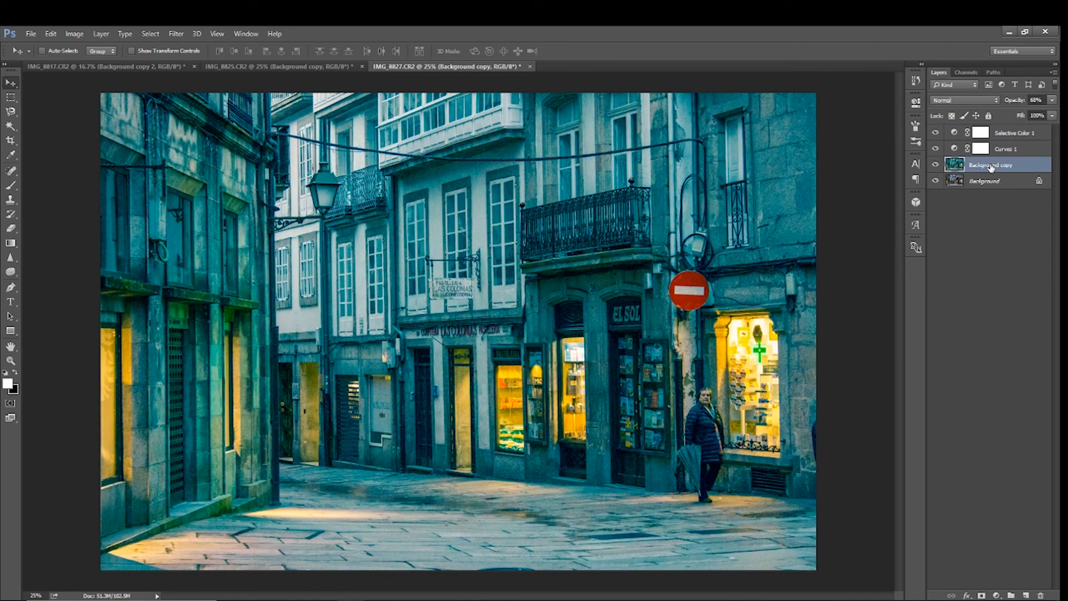
{"action": "left_click", "coordinate": [981, 595]}
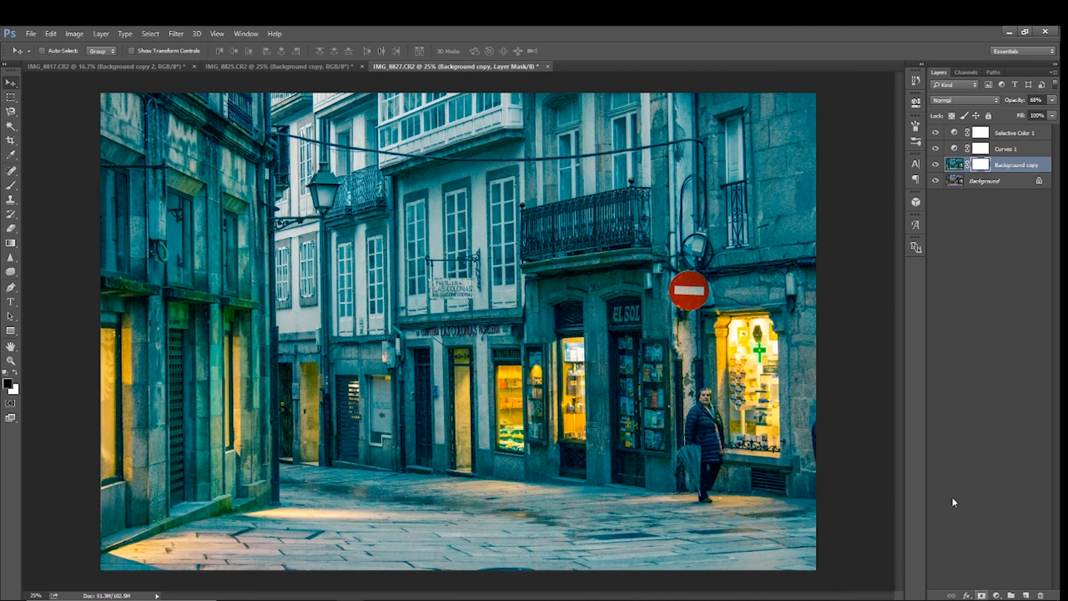
{"action": "left_click", "coordinate": [11, 185]}
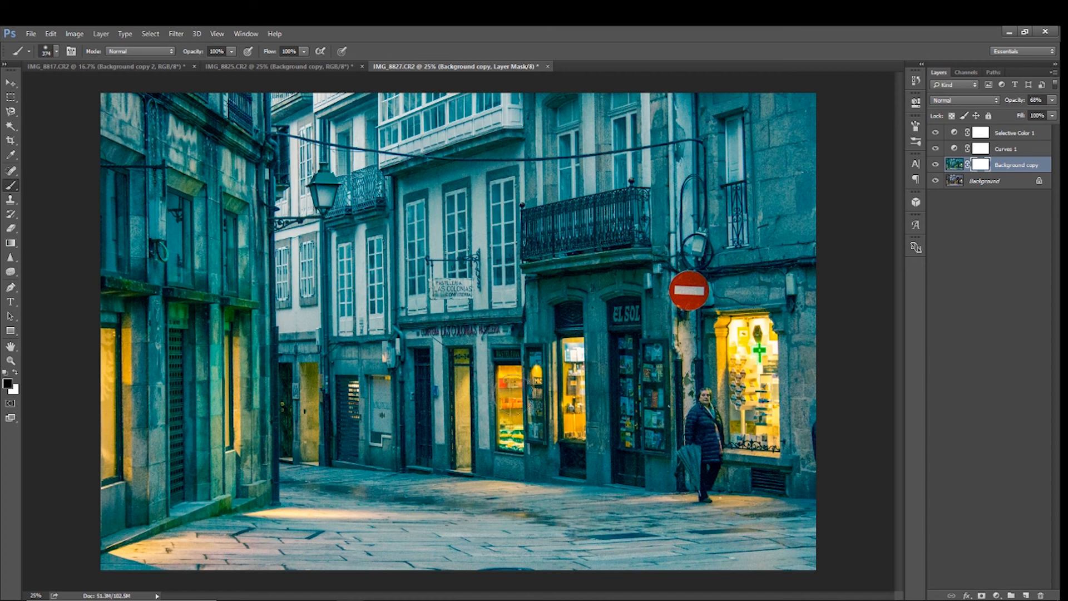
{"action": "left_click_drag", "start_coordinate": [512, 428], "coordinate": [509, 435]}
{"action": "mouse_move", "coordinate": [746, 351]}
{"action": "left_mouse_down"}
{"action": "mouse_move", "coordinate": [746, 430]}
{"action": "mouse_move", "coordinate": [749, 362]}
{"action": "mouse_move", "coordinate": [766, 350]}
{"action": "mouse_move", "coordinate": [768, 418]}
{"action": "left_mouse_up"}
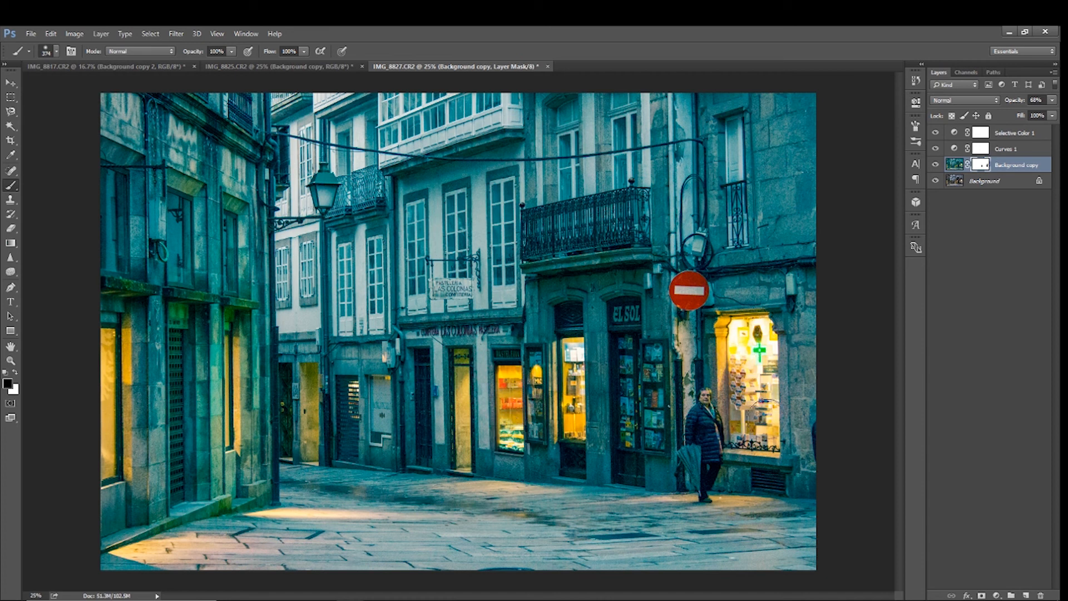
{"action": "mouse_move", "coordinate": [600, 410]}
{"action": "left_mouse_down"}
{"action": "mouse_move", "coordinate": [579, 401]}
{"action": "mouse_move", "coordinate": [570, 345]}
{"action": "mouse_move", "coordinate": [561, 456]}
{"action": "mouse_move", "coordinate": [592, 433]}
{"action": "left_mouse_up"}
- Paint white on the Background copy mask at the upper part of the middle shop window, then restore black as foreground color
{"action": "left_click", "coordinate": [15, 371]}
{"action": "left_click", "coordinate": [574, 345]}
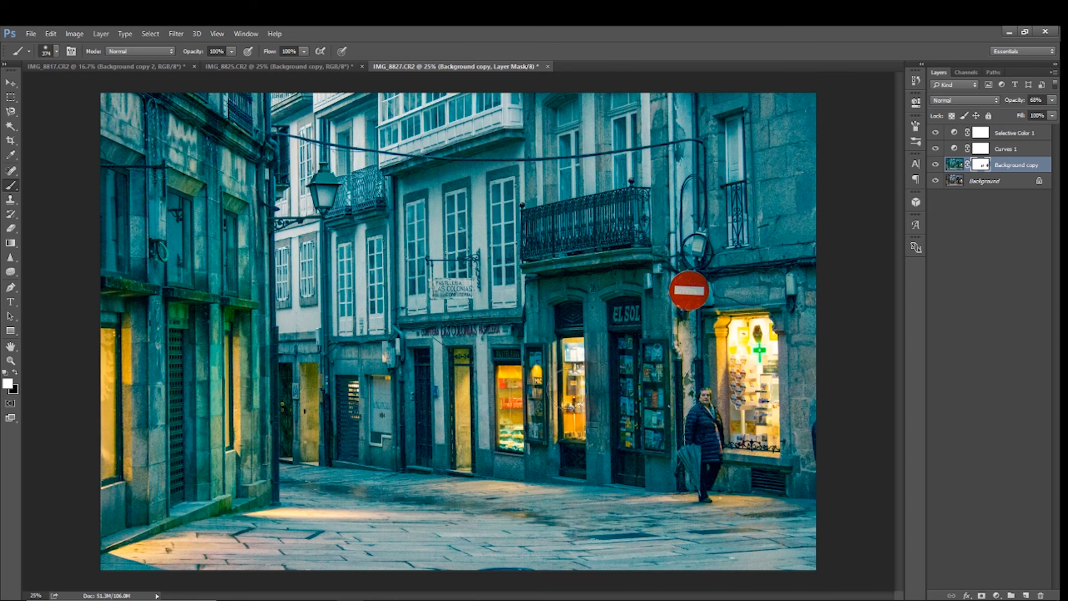
{"action": "left_click", "coordinate": [15, 371]}
- Add an Exposure adjustment layer directly above Background copy and raise Exposure slightly, to about +0.17
{"action": "left_click", "coordinate": [1001, 133]}
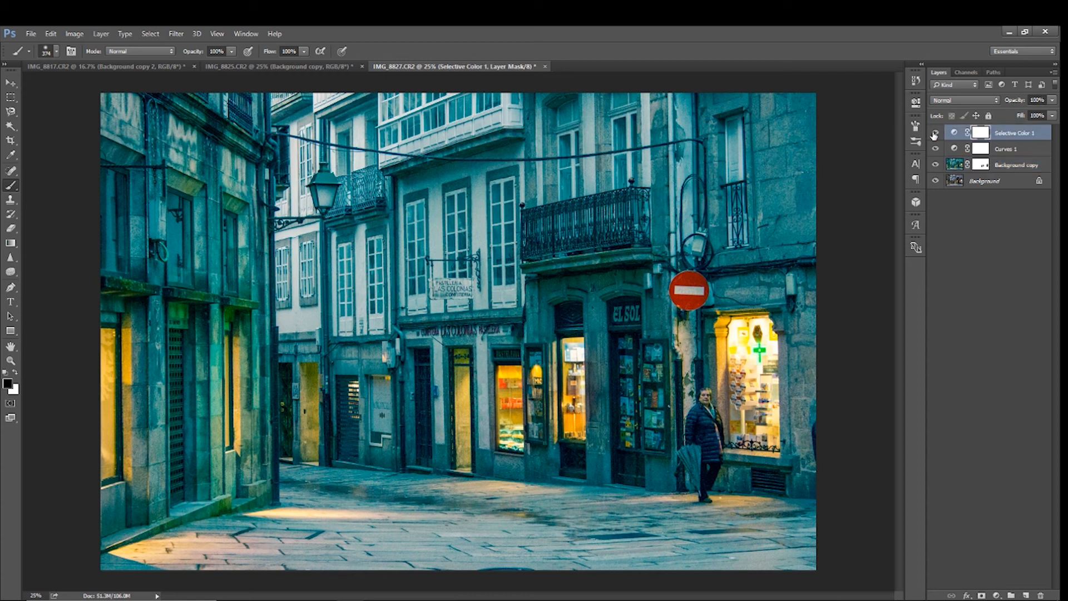
{"action": "left_click", "coordinate": [959, 162]}
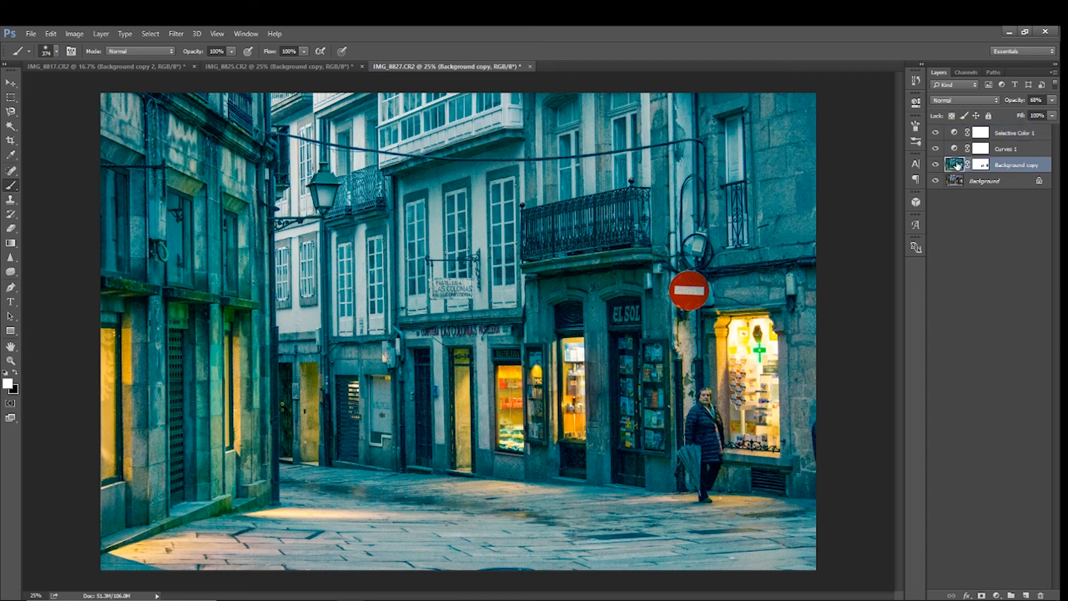
{"action": "left_click", "coordinate": [997, 595]}
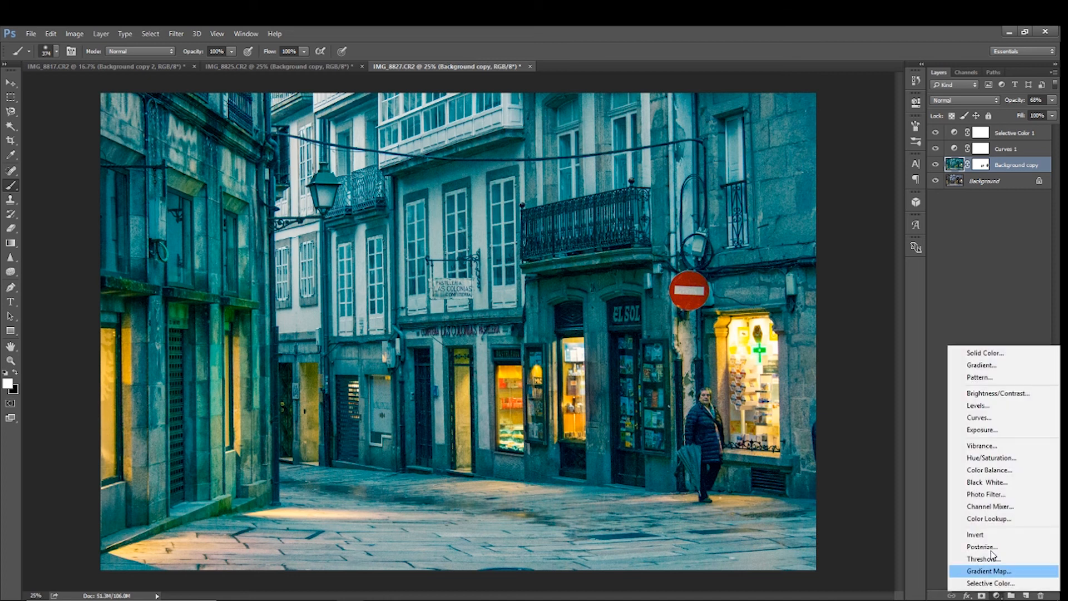
{"action": "left_click", "coordinate": [985, 429]}
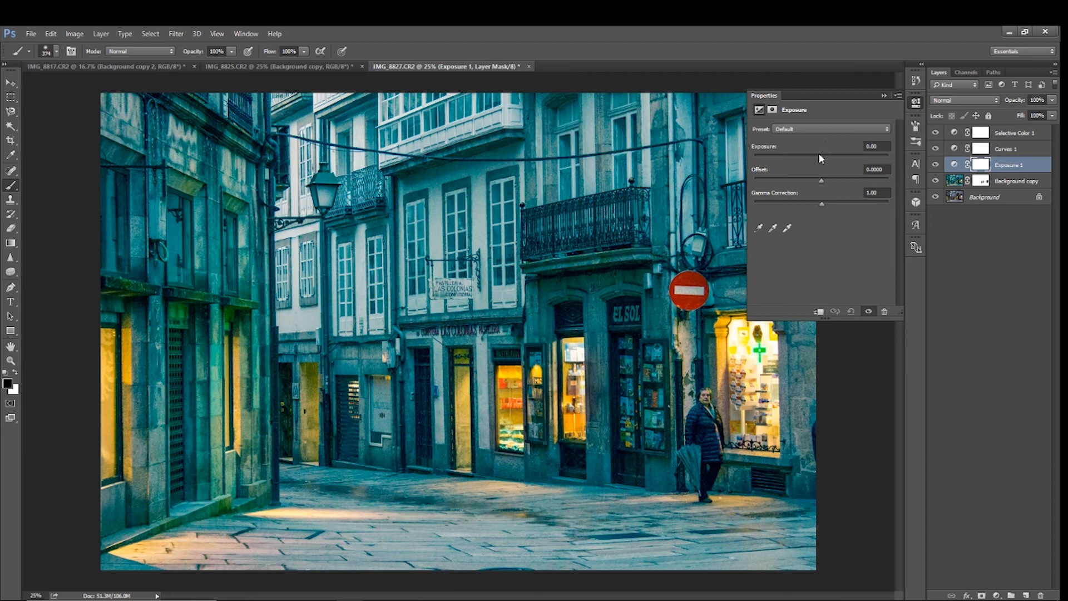
{"action": "left_click_drag", "start_coordinate": [821, 161], "coordinate": [825, 162]}
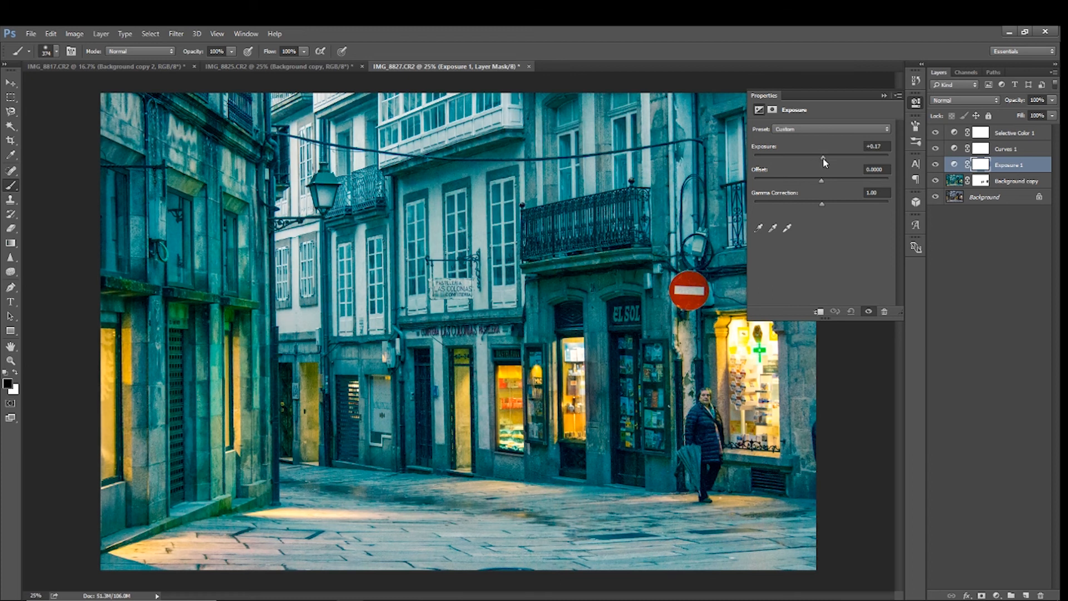
{"action": "left_click_drag", "start_coordinate": [825, 162], "coordinate": [826, 162]}
{"action": "left_click", "coordinate": [884, 97]}
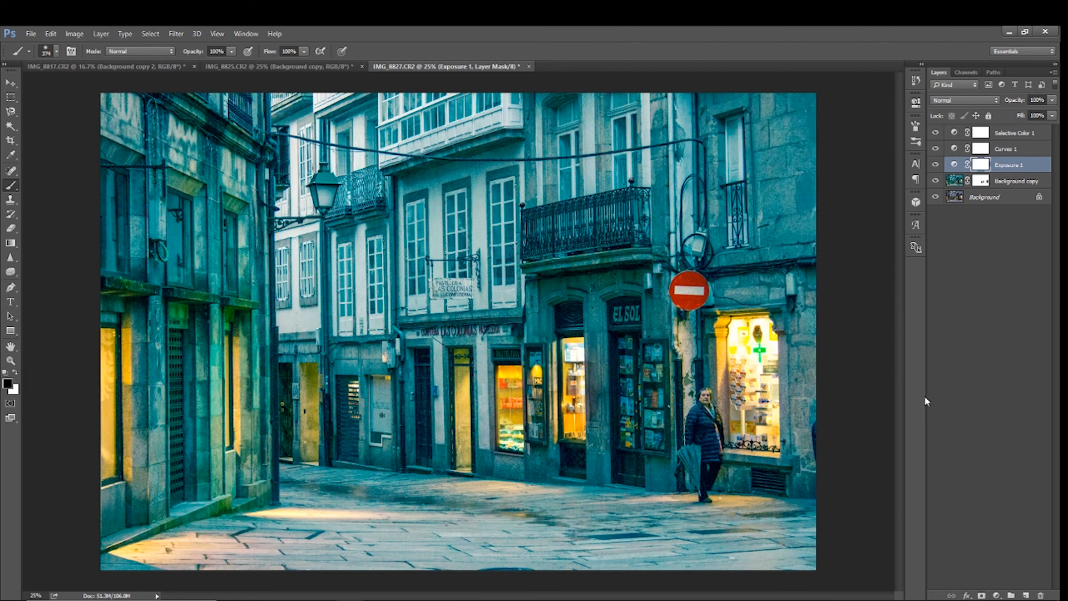
- Add a Vibrance adjustment layer above Exposure 1, set Vibrance to +73 and tune Saturation to near neutral
{"action": "left_click", "coordinate": [996, 595]}
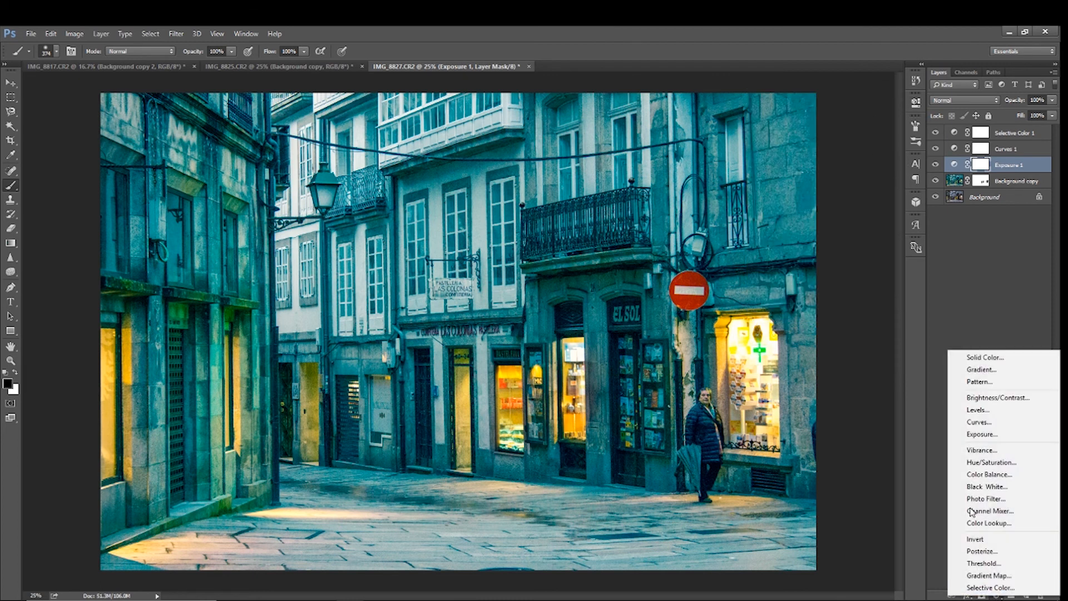
{"action": "left_click", "coordinate": [998, 449]}
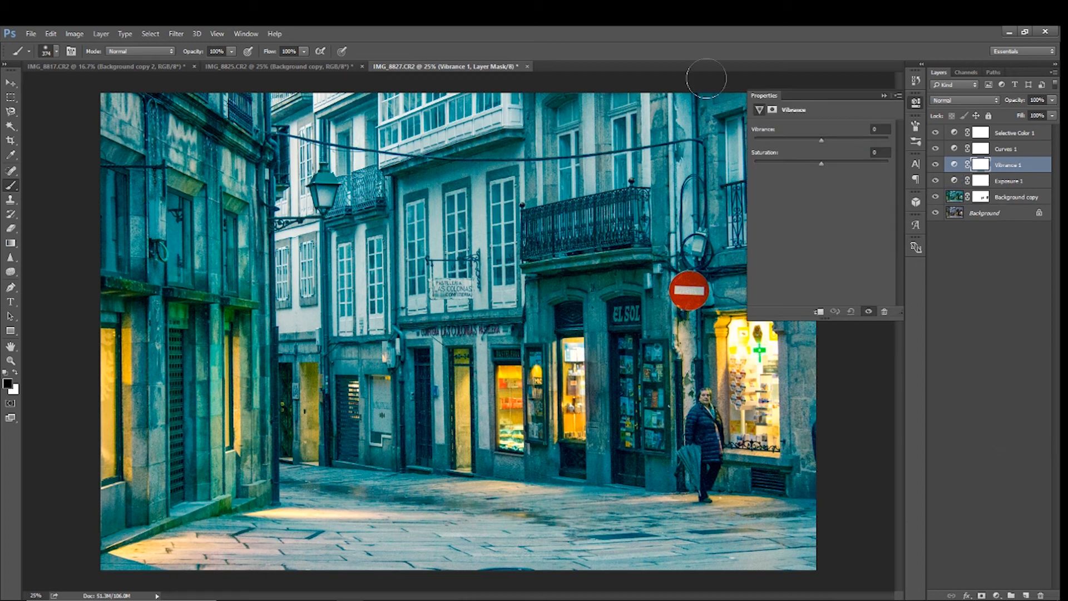
{"action": "left_click_drag", "start_coordinate": [822, 163], "coordinate": [823, 142]}
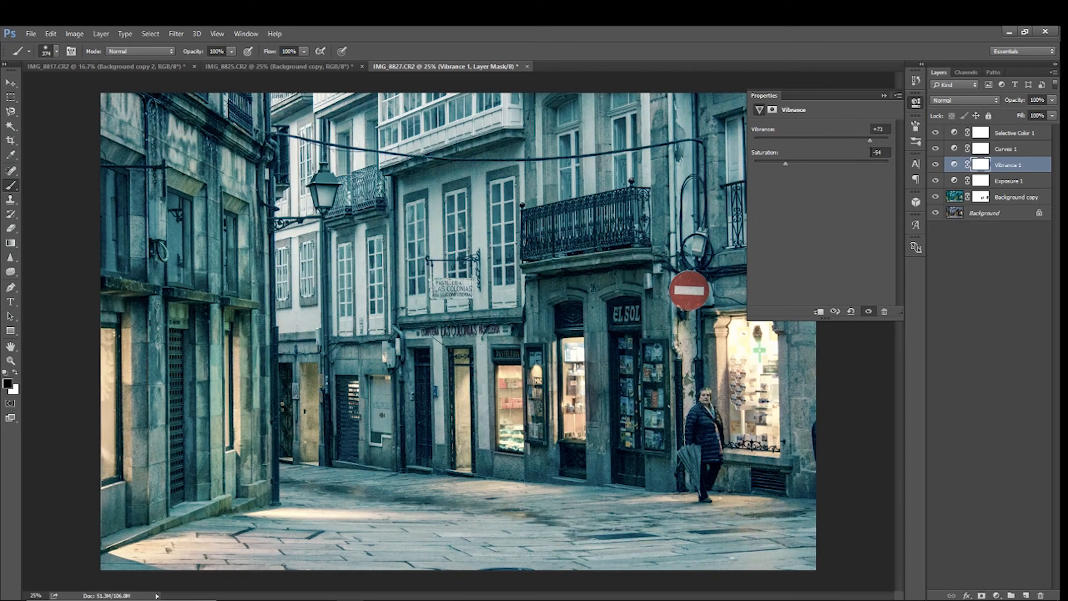
{"action": "left_click_drag", "start_coordinate": [787, 167], "coordinate": [797, 167]}
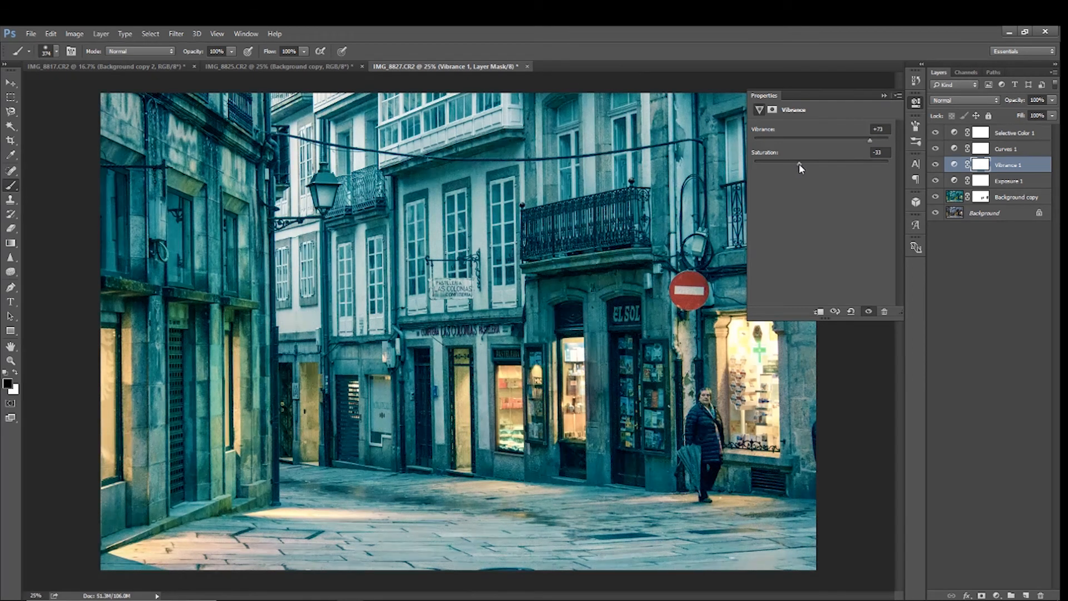
{"action": "left_click_drag", "start_coordinate": [802, 166], "coordinate": [806, 167]}
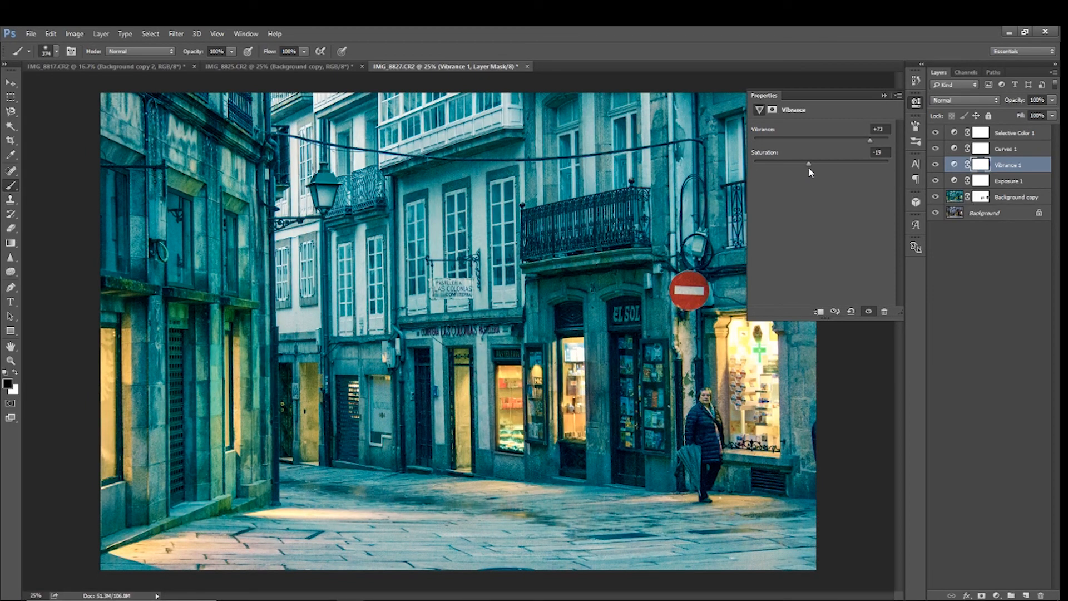
{"action": "mouse_move", "coordinate": [808, 167]}
{"action": "left_mouse_down"}
{"action": "mouse_move", "coordinate": [845, 173]}
{"action": "mouse_move", "coordinate": [822, 173]}
{"action": "left_mouse_up"}
{"action": "left_click", "coordinate": [884, 95]}
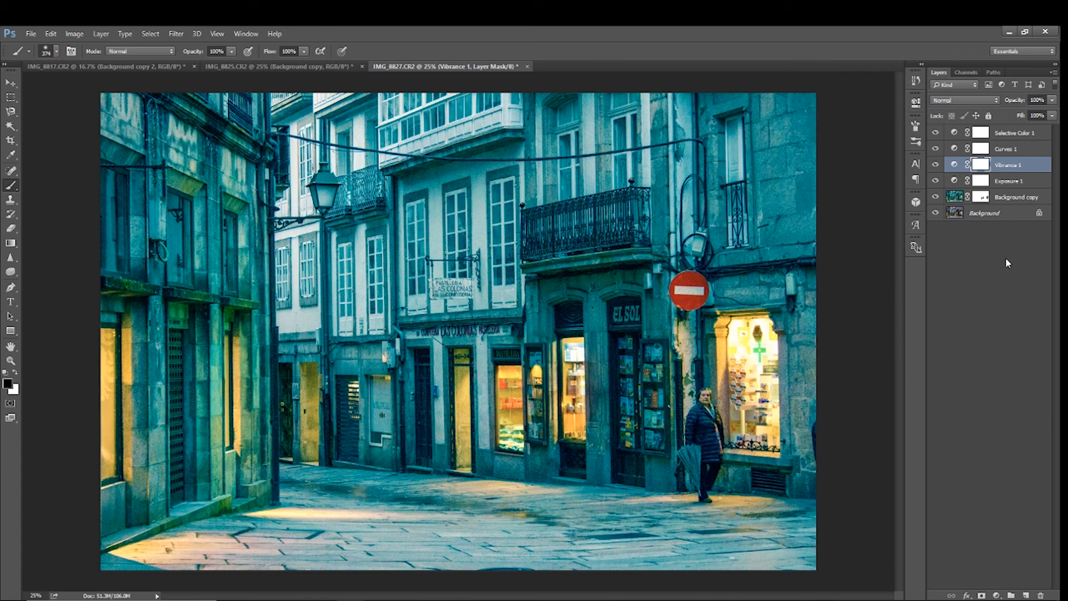
- Open the Camera Raw Filter on Background copy and draw a small radial filter around the glass of the street lamp
{"action": "left_click", "coordinate": [997, 202]}
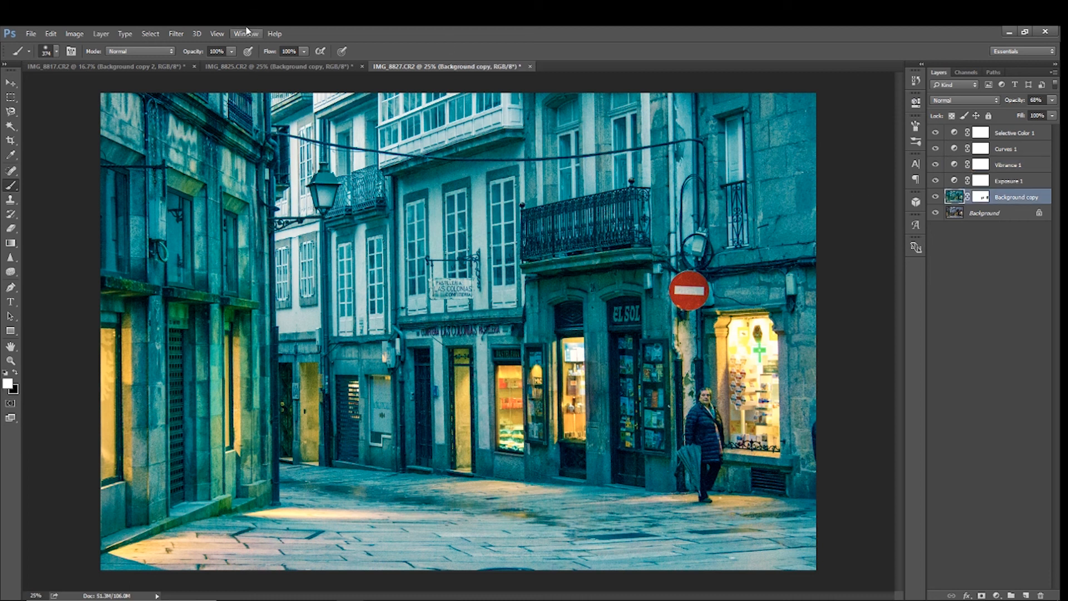
{"action": "left_click", "coordinate": [185, 35]}
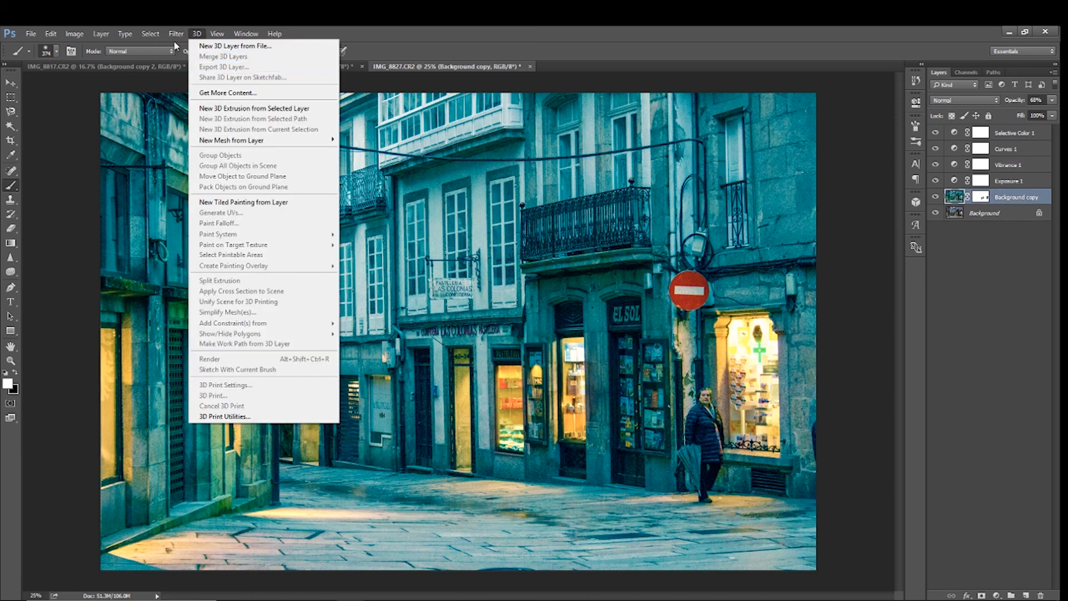
{"action": "left_click", "coordinate": [195, 98]}
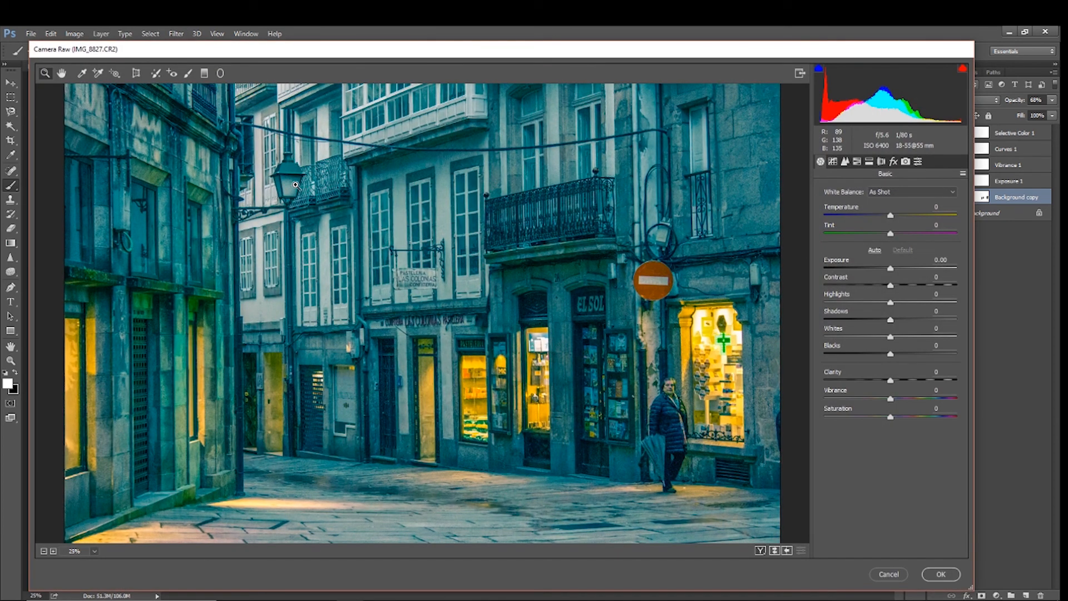
{"action": "left_click", "coordinate": [281, 185]}
{"action": "left_click", "coordinate": [338, 210]}
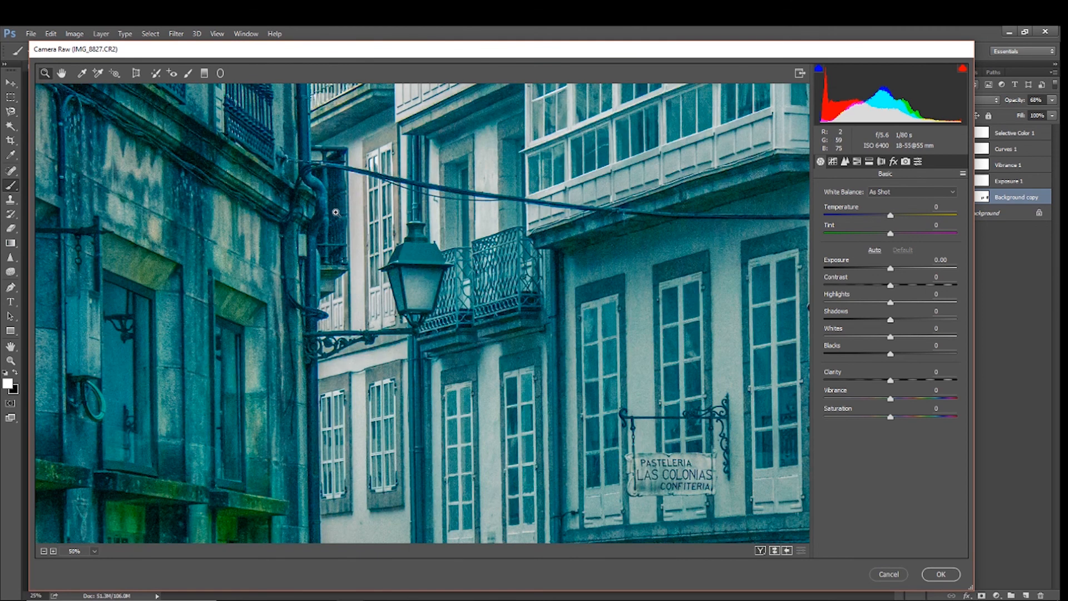
{"action": "left_click", "coordinate": [221, 73]}
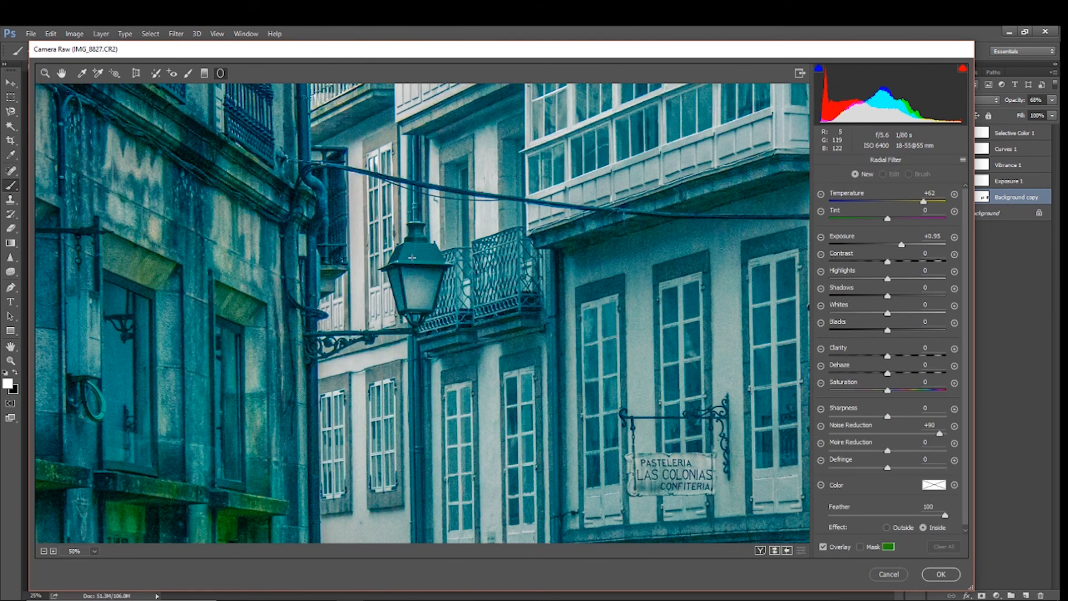
{"action": "mouse_move", "coordinate": [399, 261]}
{"action": "left_mouse_down"}
{"action": "mouse_move", "coordinate": [413, 289]}
{"action": "mouse_move", "coordinate": [420, 284]}
{"action": "left_mouse_up"}
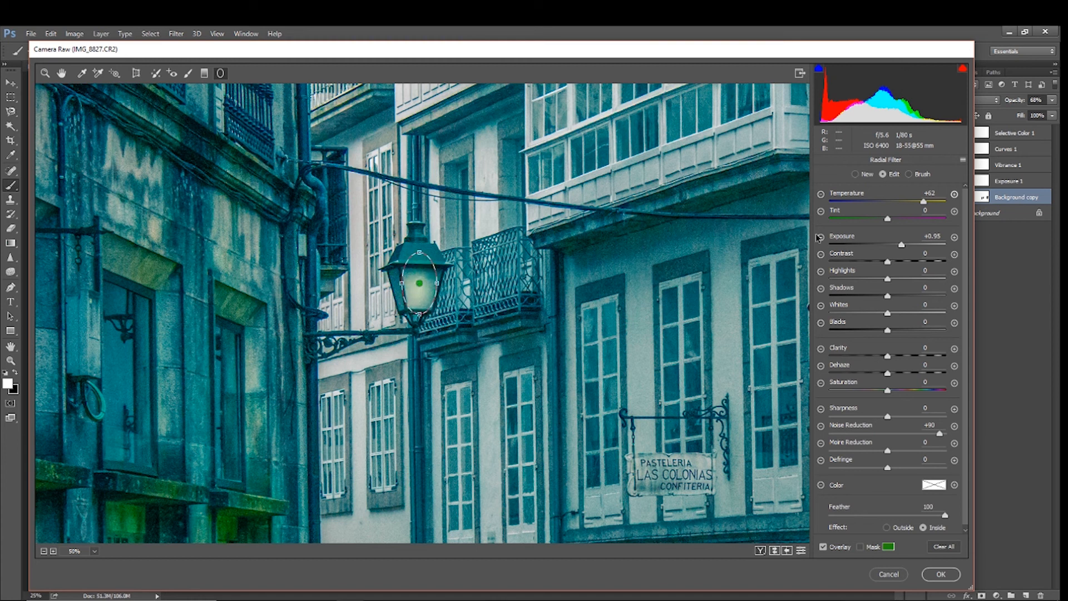
- Set the lamp's radial filter to Temperature +82, Exposure +2.00 and Saturation about +65, and apply the Camera Raw Filter
{"action": "left_click_drag", "start_coordinate": [902, 245], "coordinate": [910, 245]}
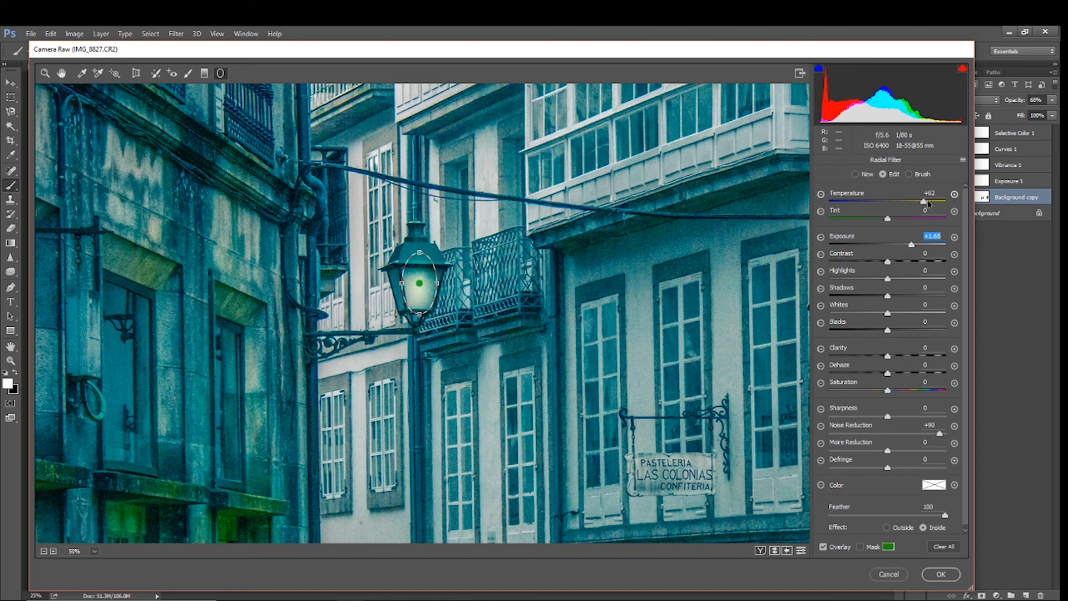
{"action": "left_click_drag", "start_coordinate": [923, 202], "coordinate": [936, 210]}
{"action": "left_click_drag", "start_coordinate": [910, 245], "coordinate": [917, 245]}
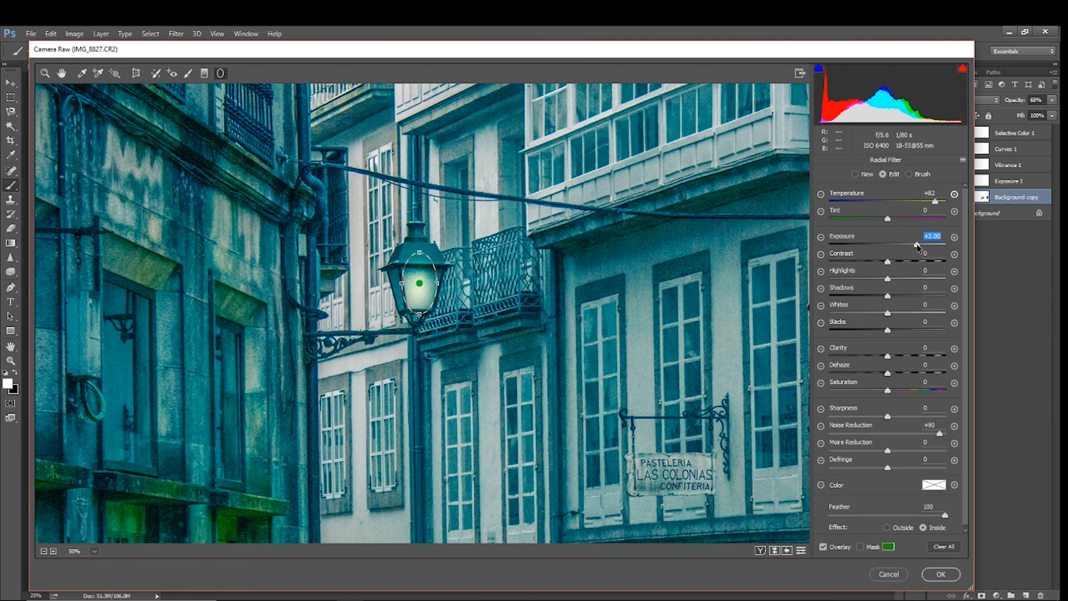
{"action": "left_click_drag", "start_coordinate": [885, 394], "coordinate": [928, 393]}
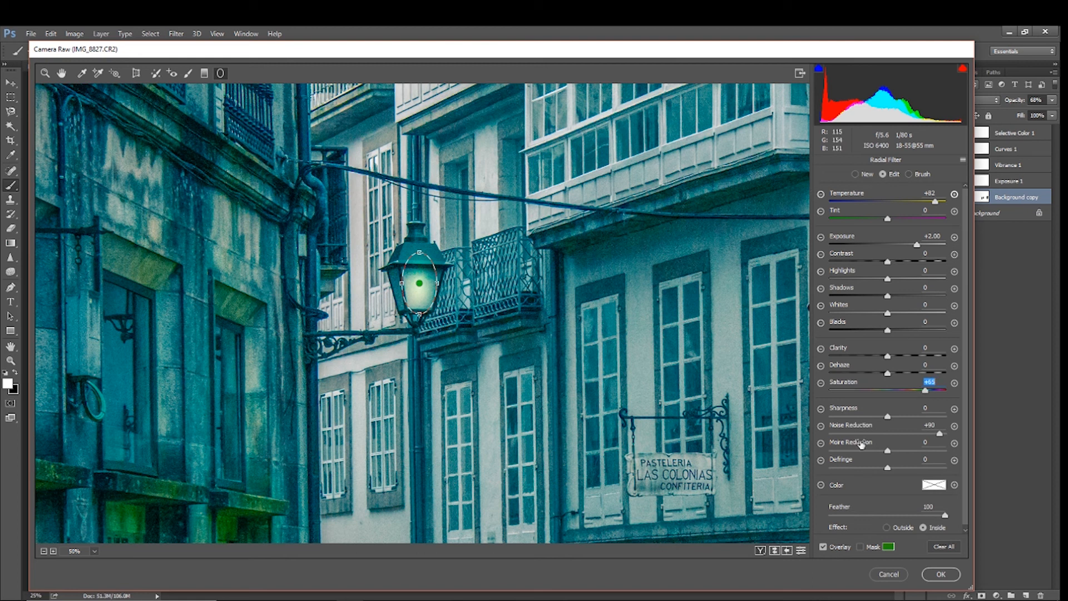
{"action": "left_click", "coordinate": [941, 574]}
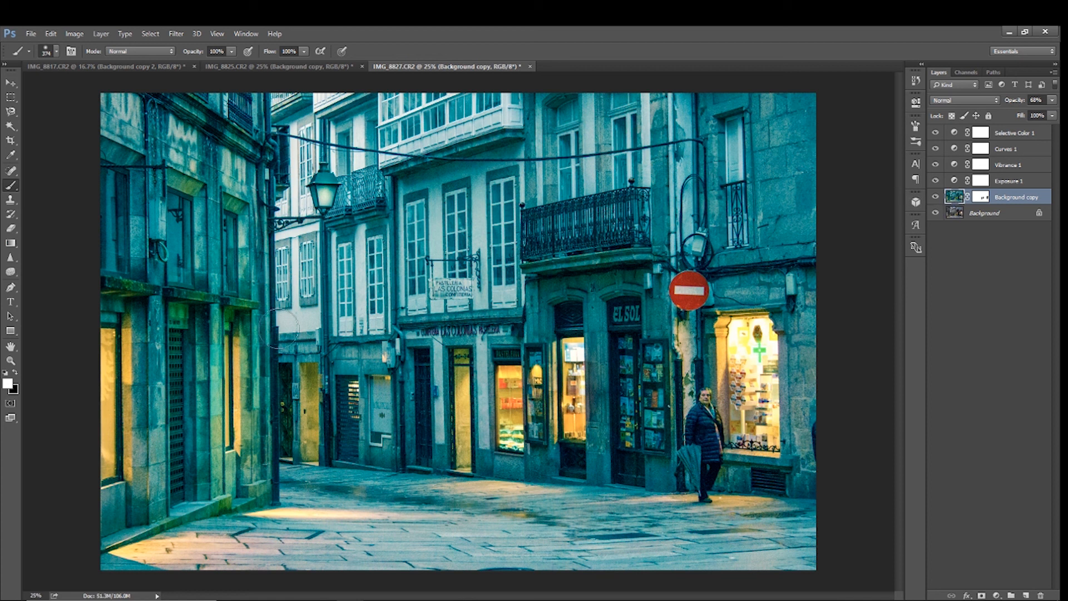
- Saturate the warm light patches on the pavement near the left building with the Sponge tool on Background copy
{"action": "left_click", "coordinate": [10, 270]}
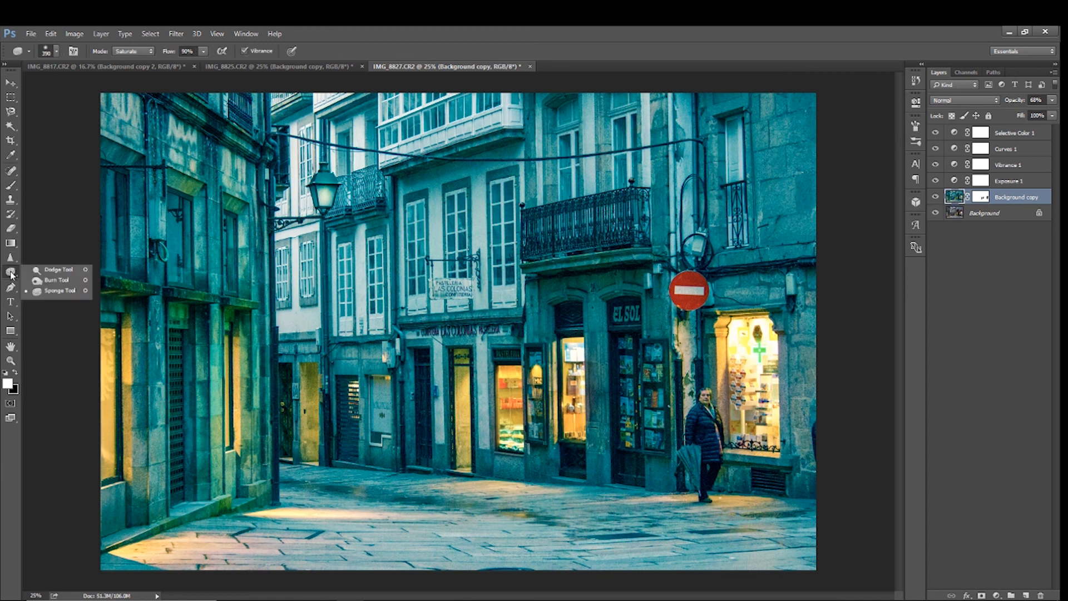
{"action": "left_click", "coordinate": [56, 295]}
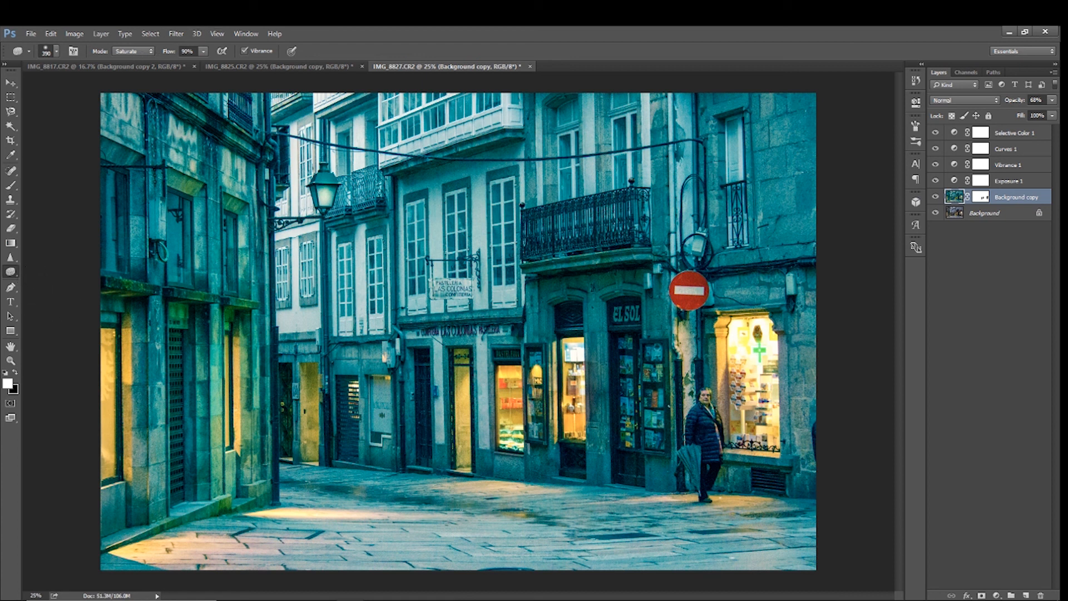
{"action": "mouse_move", "coordinate": [152, 545]}
{"action": "left_mouse_down"}
{"action": "mouse_move", "coordinate": [160, 550]}
{"action": "mouse_move", "coordinate": [136, 542]}
{"action": "mouse_move", "coordinate": [208, 546]}
{"action": "left_mouse_up"}
{"action": "mouse_move", "coordinate": [260, 506]}
{"action": "left_mouse_down"}
{"action": "mouse_move", "coordinate": [375, 510]}
{"action": "mouse_move", "coordinate": [272, 508]}
{"action": "left_mouse_up"}
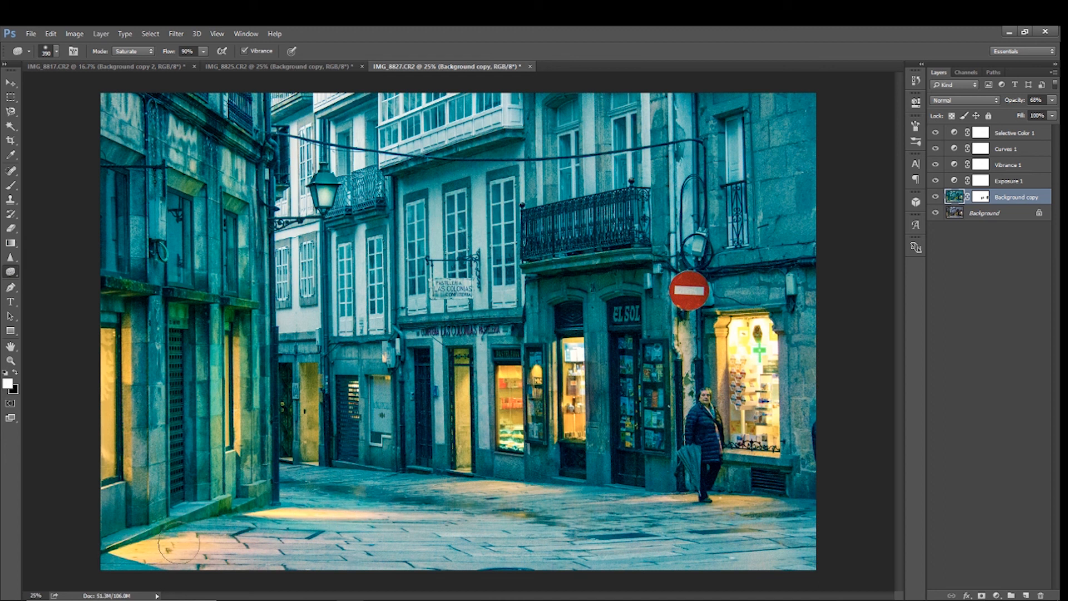